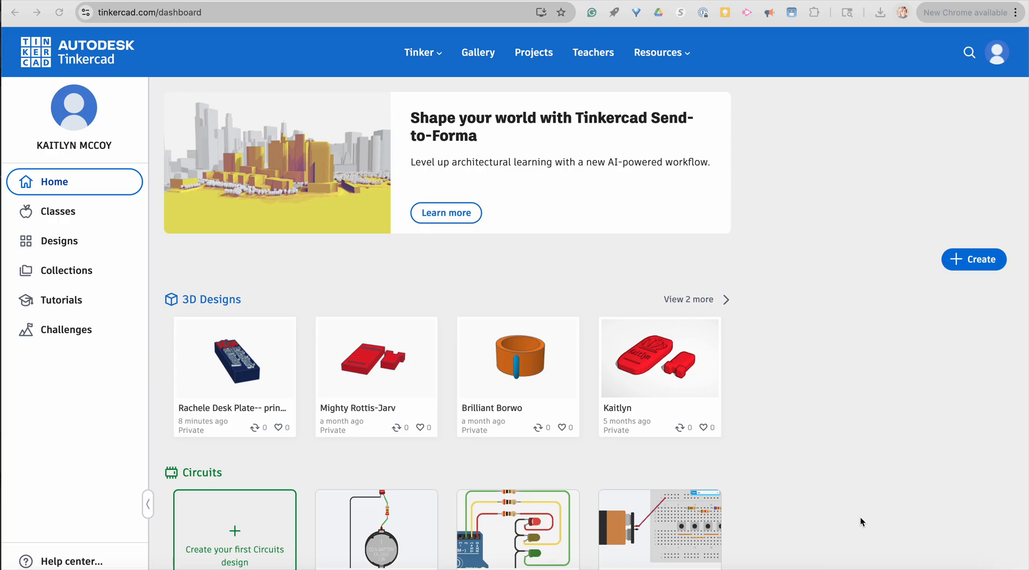
Step: Create a new 3D design from the dashboard
click(981, 262)
click(935, 291)
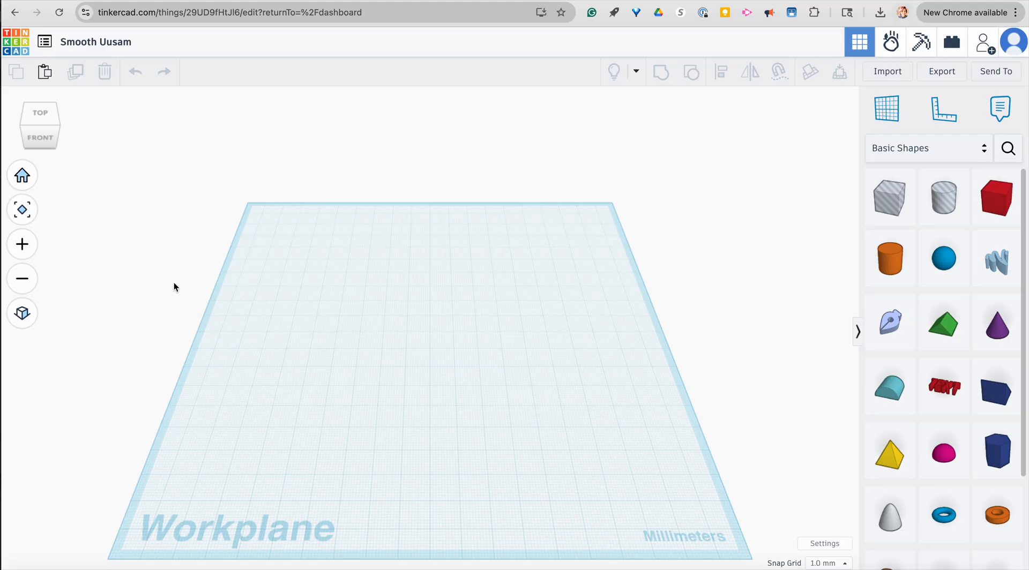
Step: Examine the empty workplane from the front and from below, and return to the home view
mouse_move(46, 130)
mouse_down()
mouse_move(63, 135)
mouse_move(71, 114)
mouse_move(43, 118)
mouse_move(64, 128)
mouse_move(63, 108)
mouse_move(59, 134)
mouse_up()
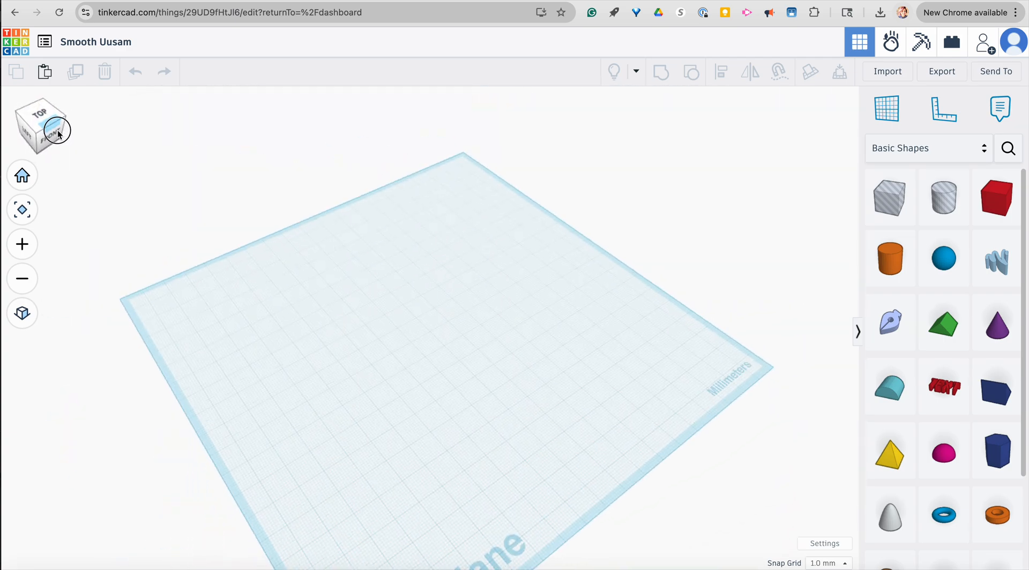
click(57, 134)
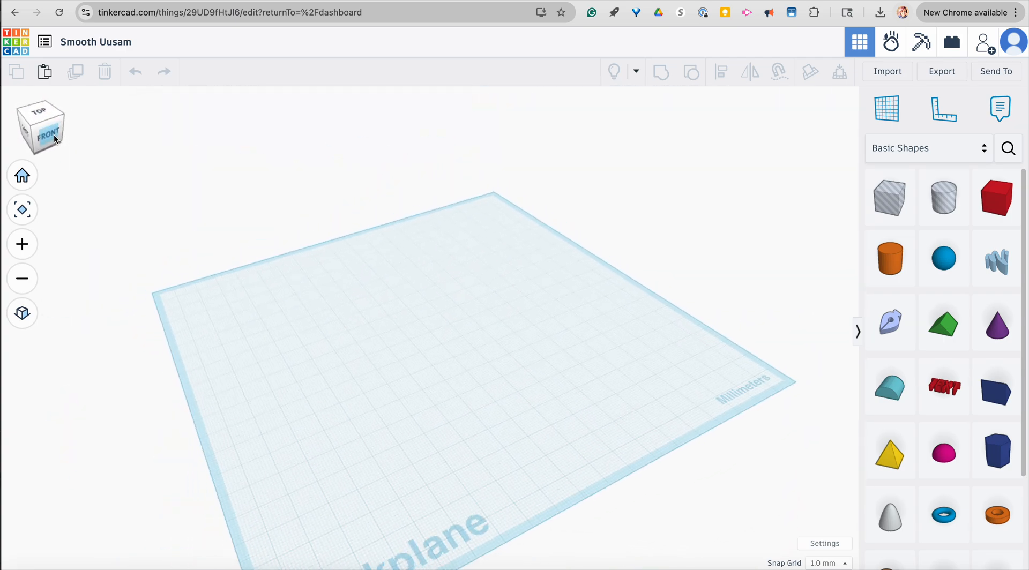
click(40, 142)
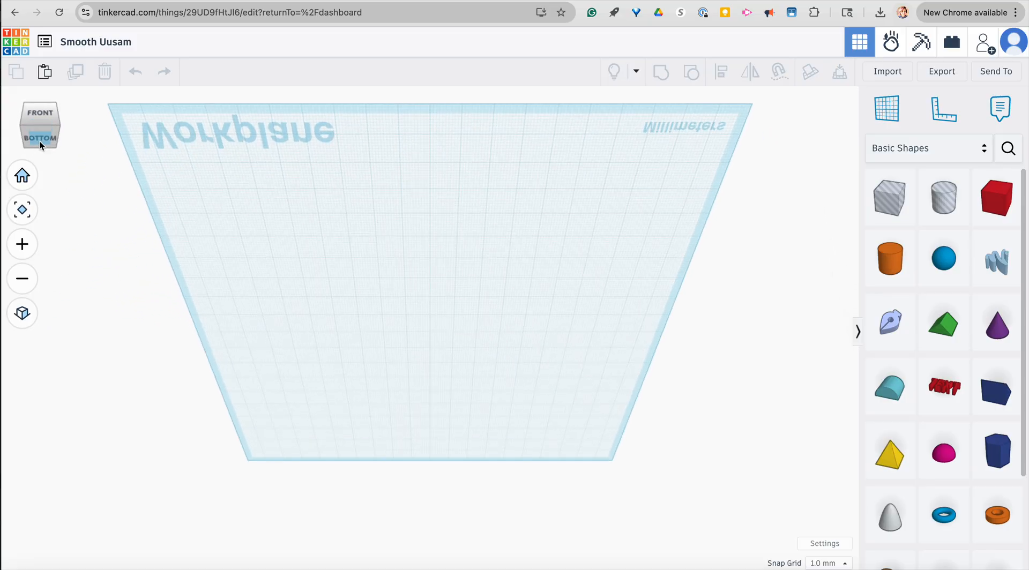
click(40, 141)
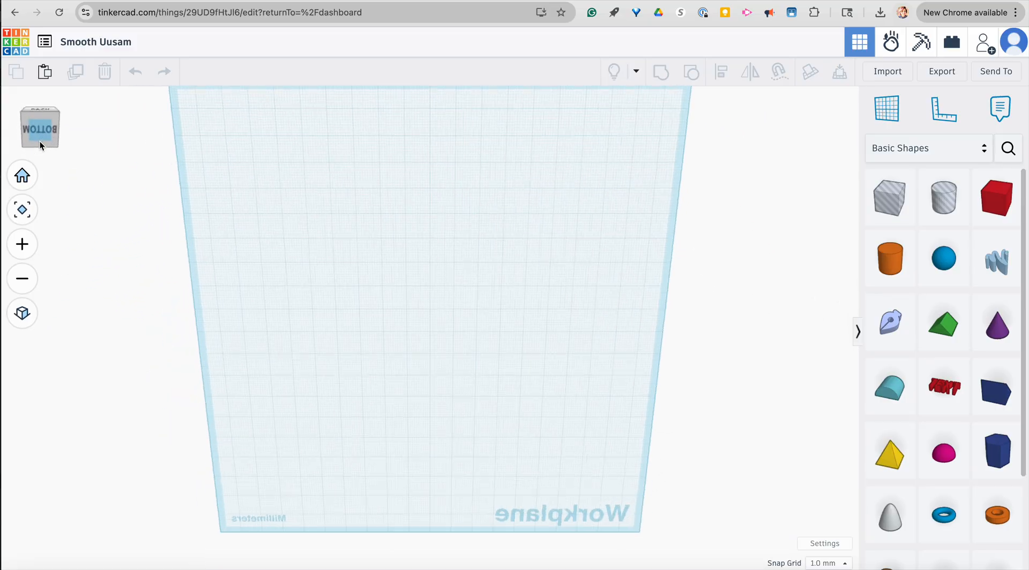
scroll(282, 250, down, 1)
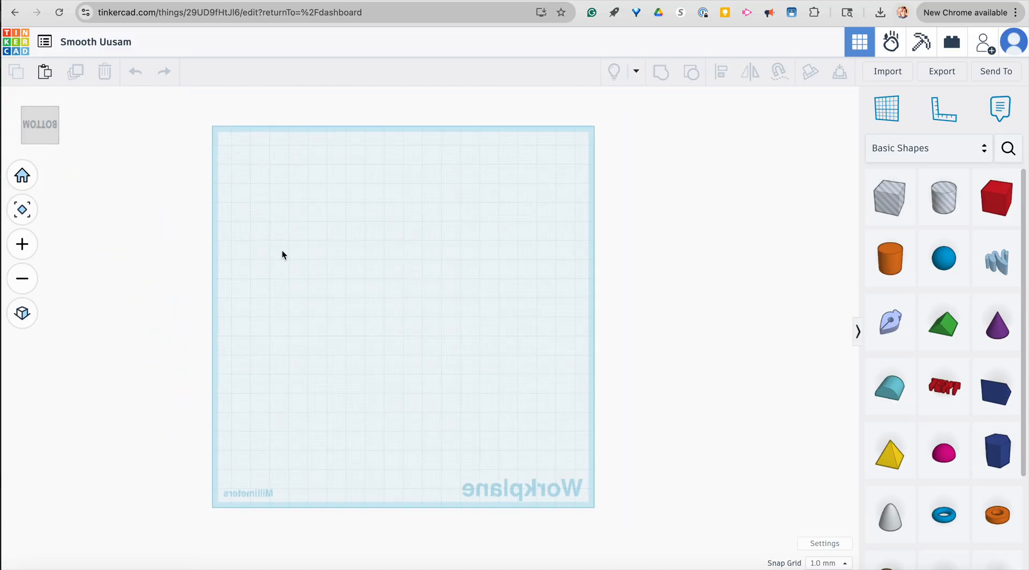
click(33, 178)
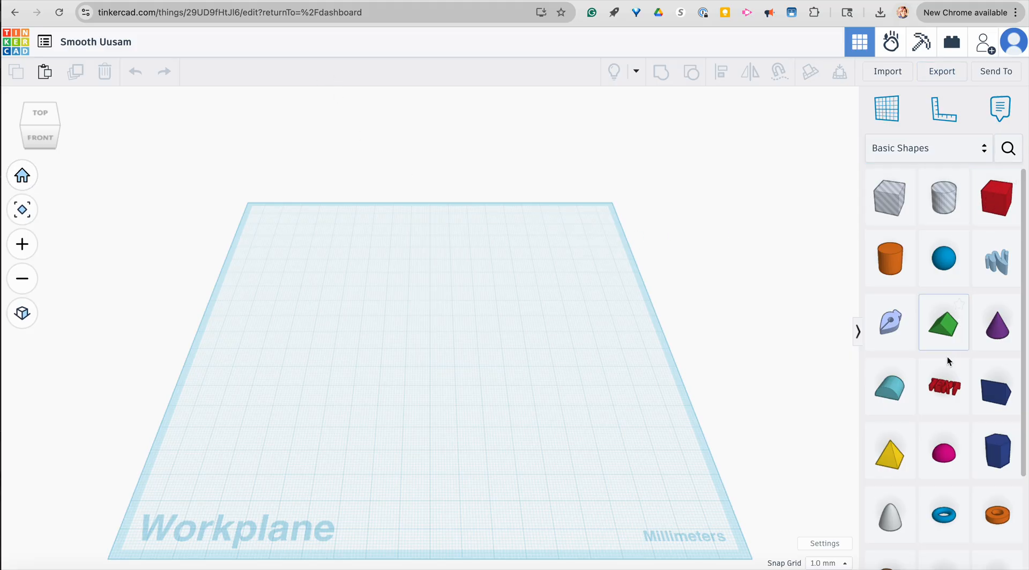
Step: Place a solid box from the basic shapes in the rear half of the workplane
click(940, 150)
click(1016, 103)
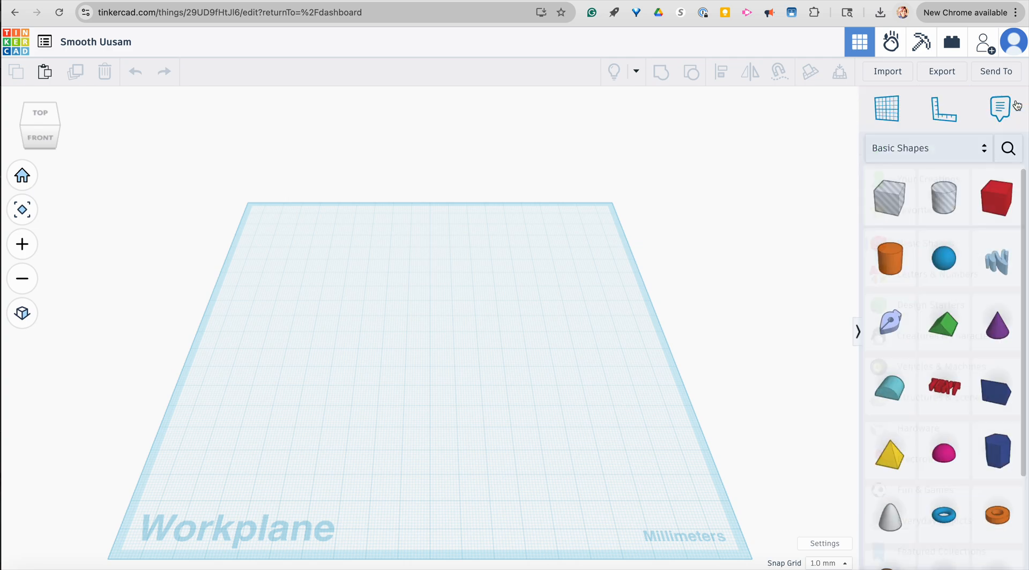
click(1008, 153)
click(1013, 101)
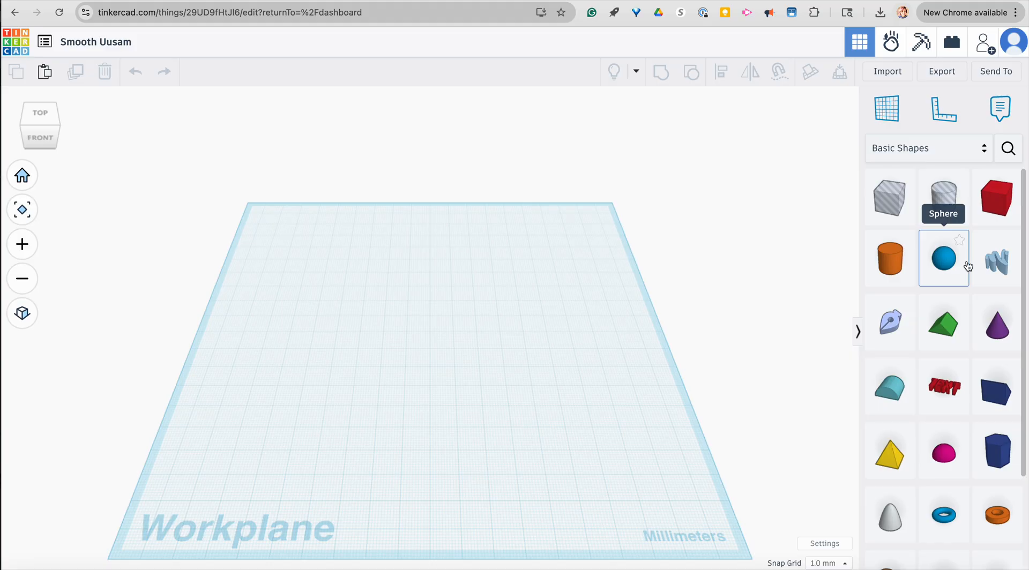
drag(997, 198, 317, 284)
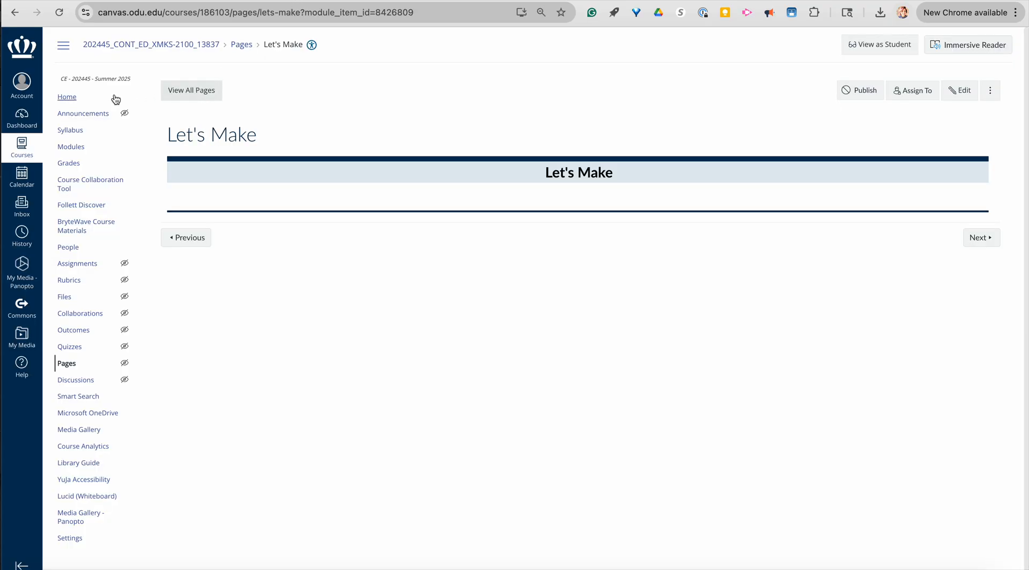
Step: In the Canvas course modules, open Desk Plate Instructions and Files and look up the recommended starter size
click(71, 146)
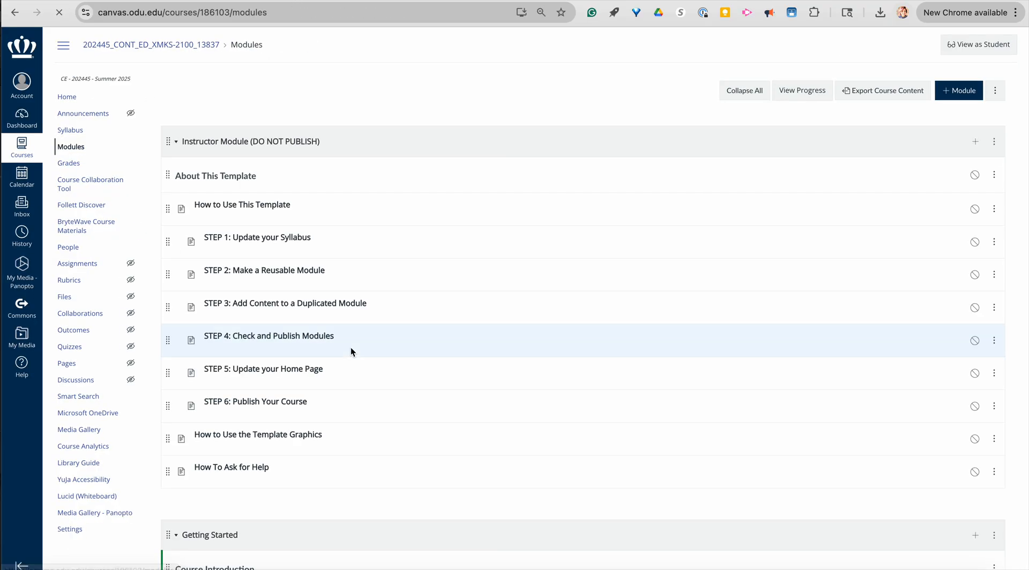
scroll(350, 349, down, 10)
scroll(350, 349, down, 7)
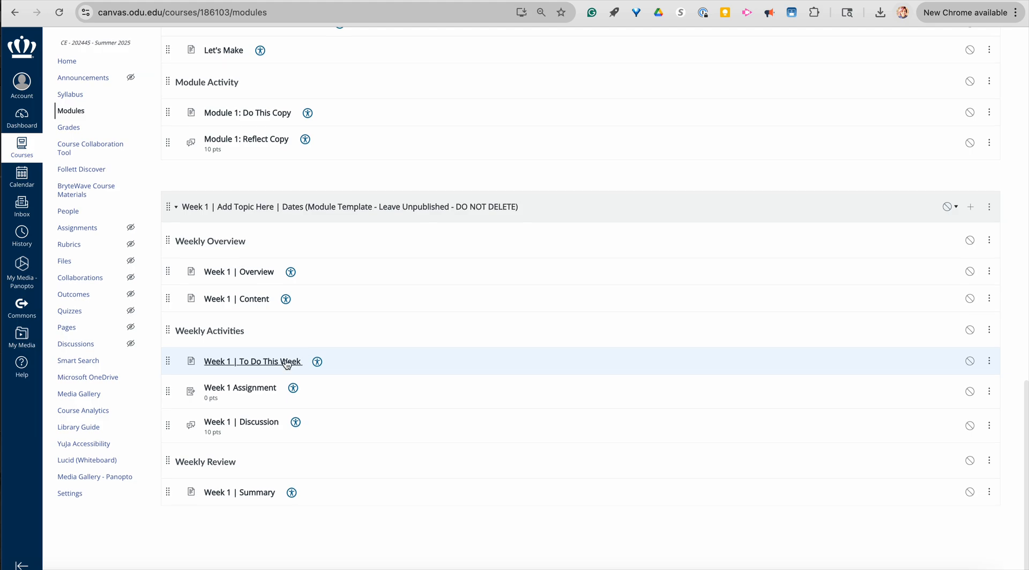
scroll(266, 305, up, 3)
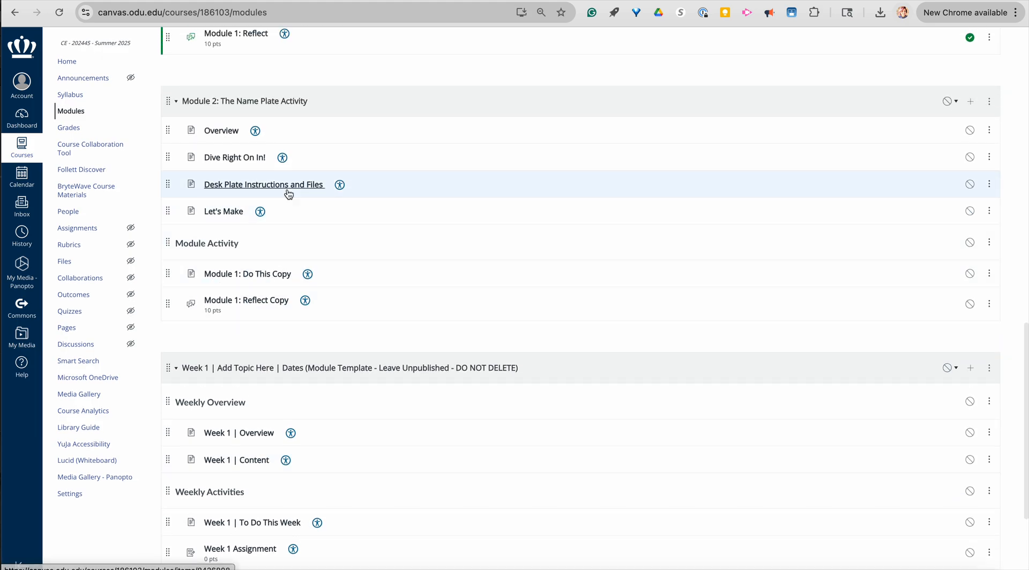
click(288, 192)
scroll(372, 346, down, 5)
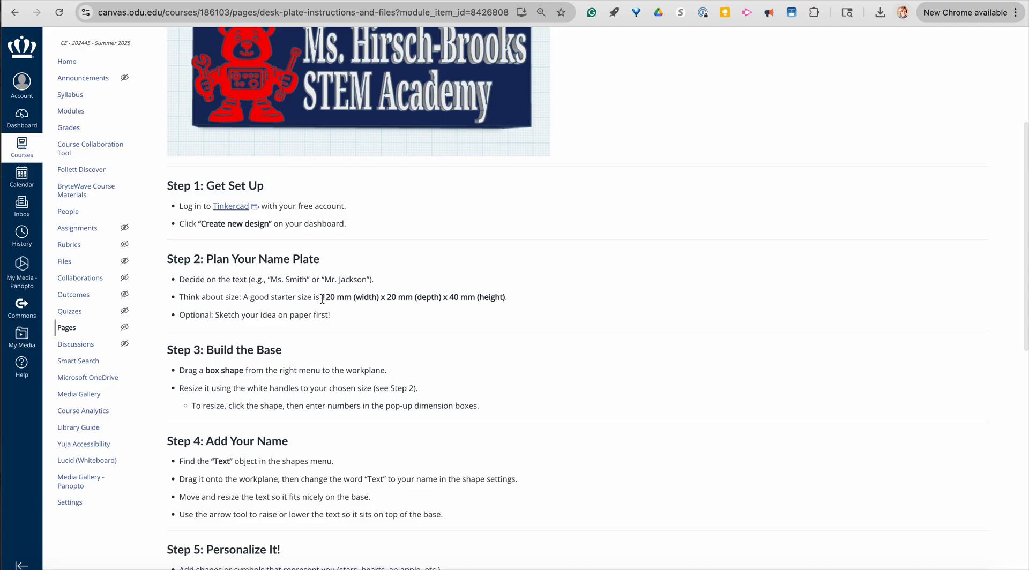
drag(322, 299, 547, 304)
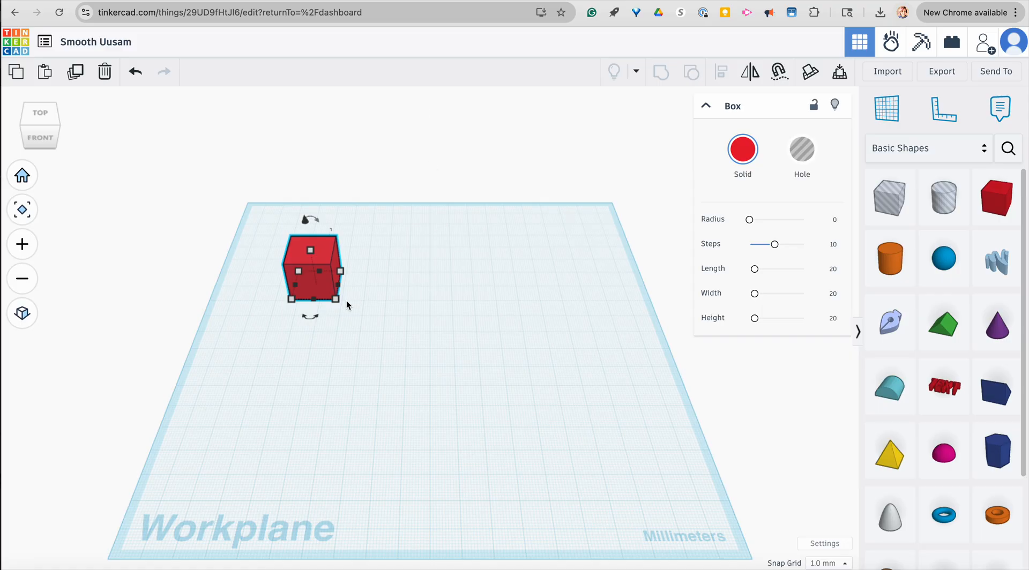
Step: Resize the box's footprint to 120 mm wide by 40 mm deep and deselect it
mouse_move(339, 302)
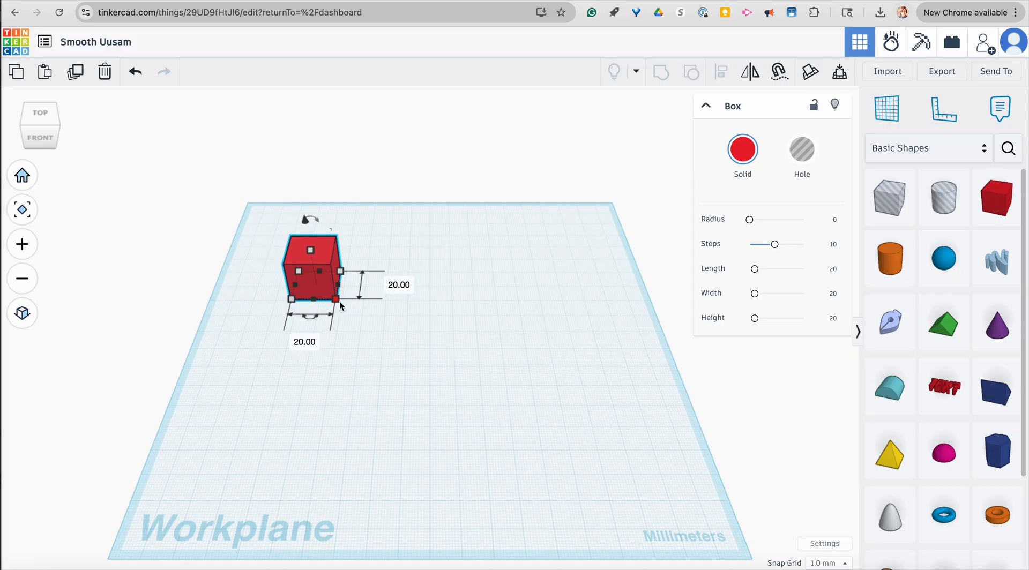
text(120)
key(Return)
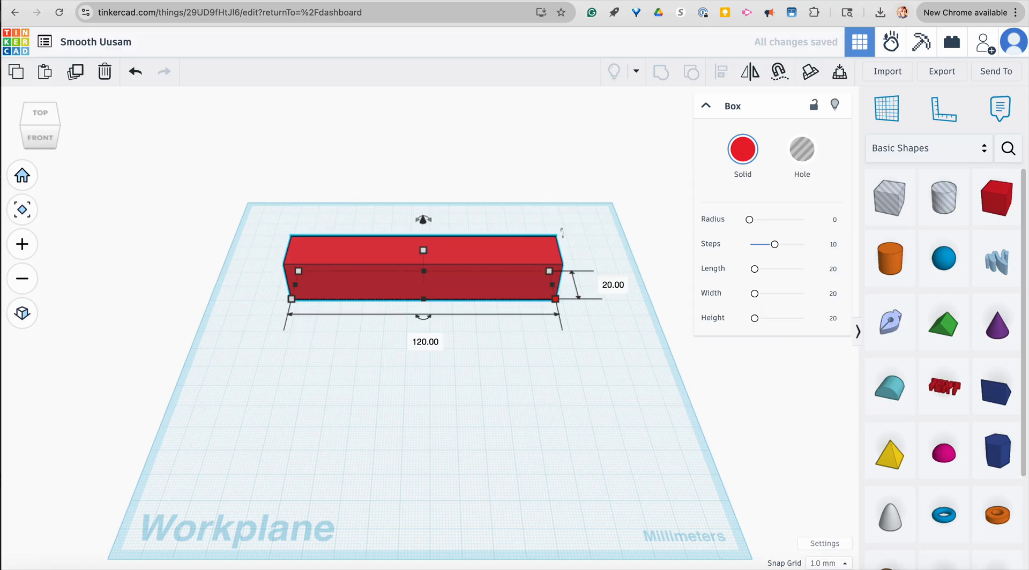
mouse_move(294, 300)
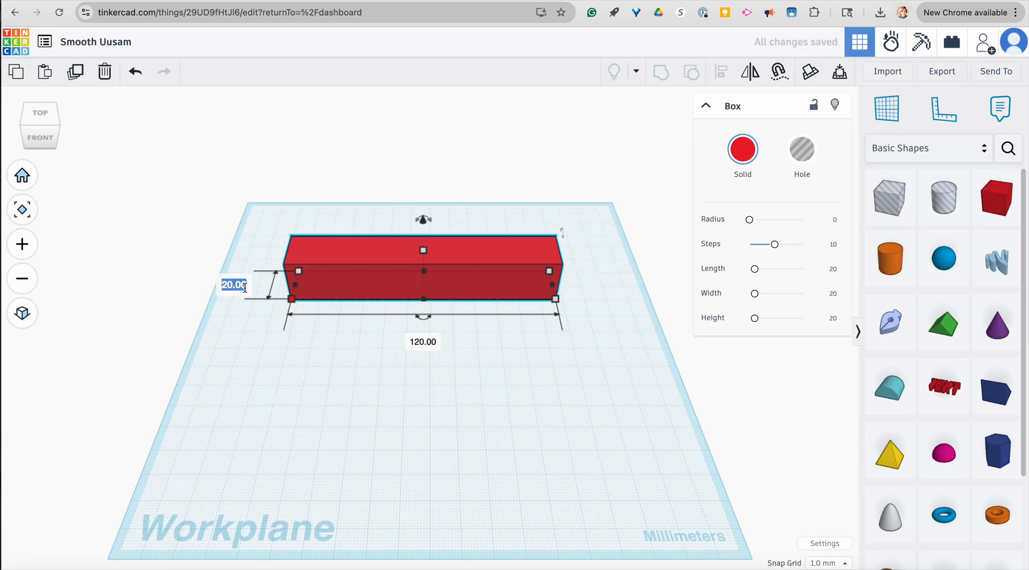
text(40)
key(Return)
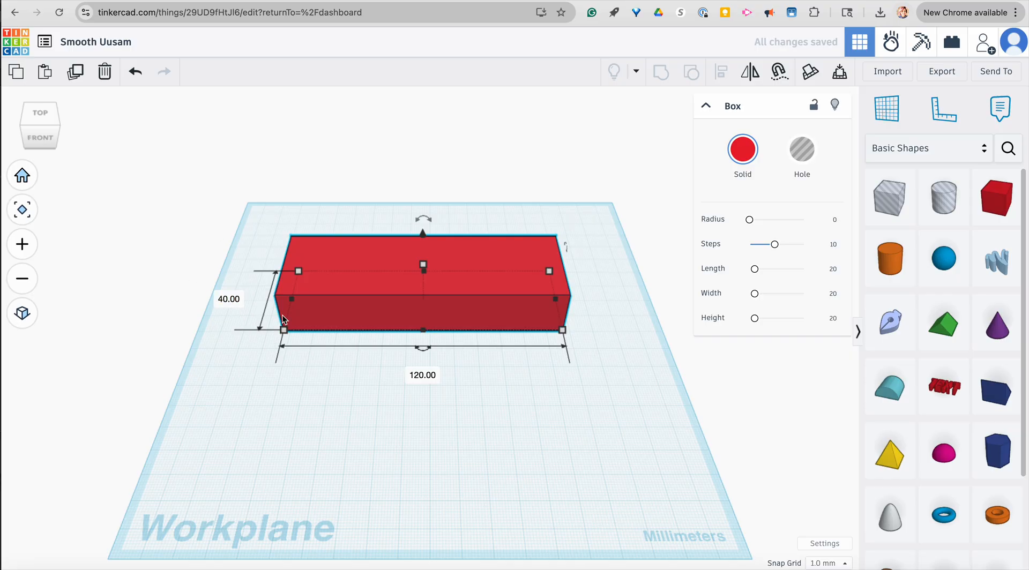
mouse_move(566, 248)
mouse_down()
mouse_move(565, 307)
mouse_move(565, 243)
mouse_up()
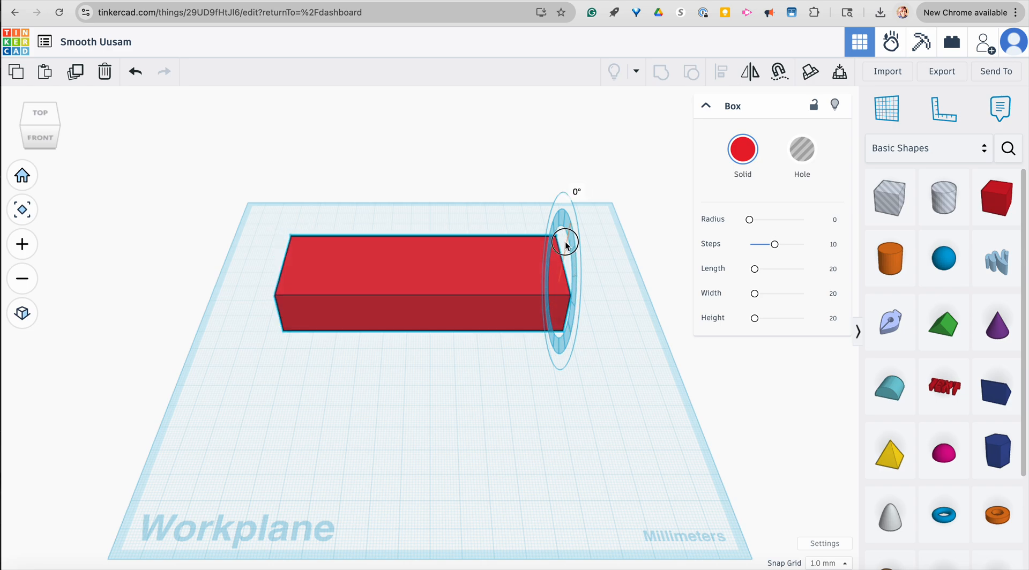
click(477, 407)
Step: Place a text shape on the workplane in front of the box
right_drag(590, 405, 587, 489)
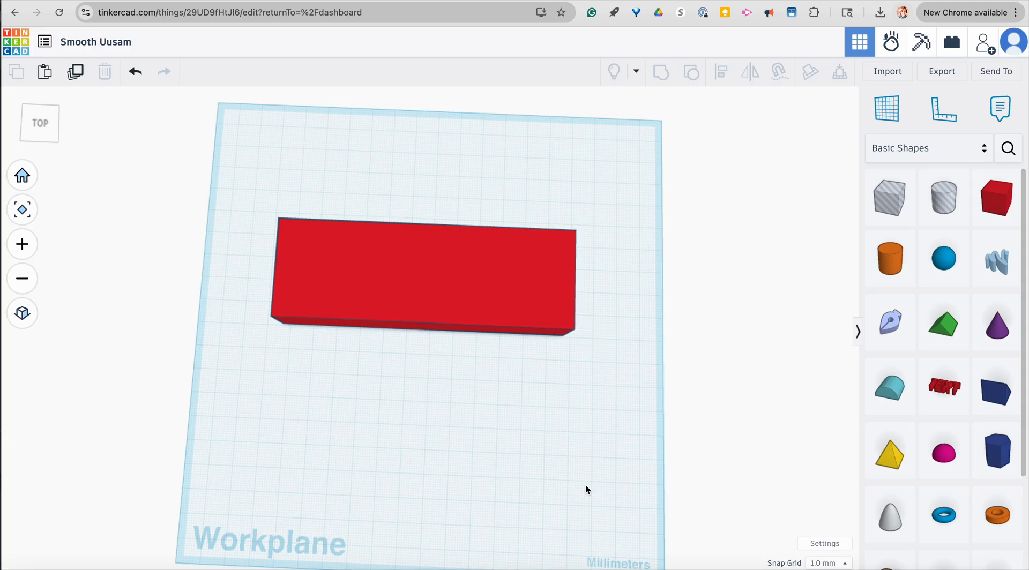
right_drag(515, 432, 484, 392)
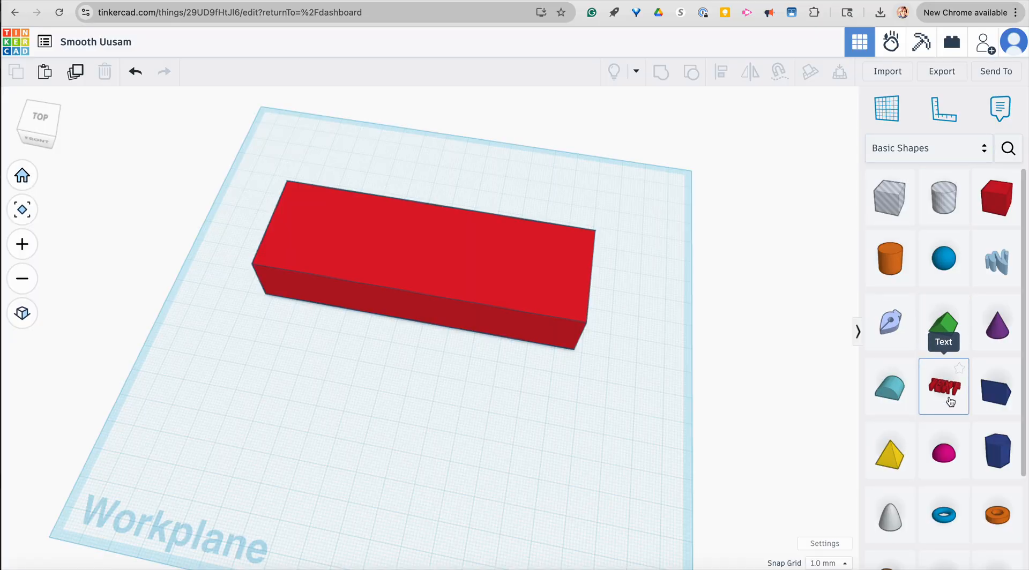
drag(950, 403, 419, 391)
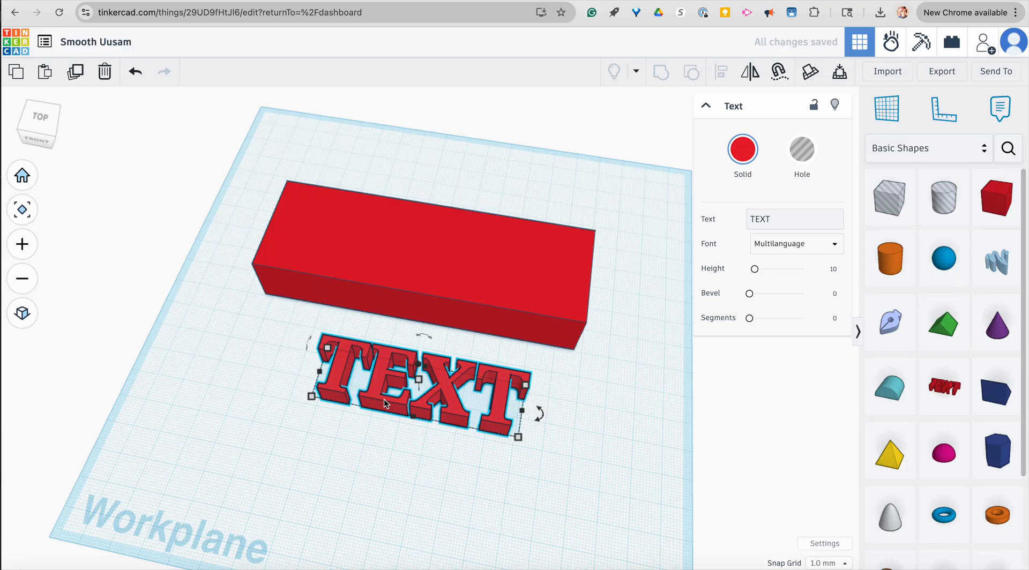
click(433, 255)
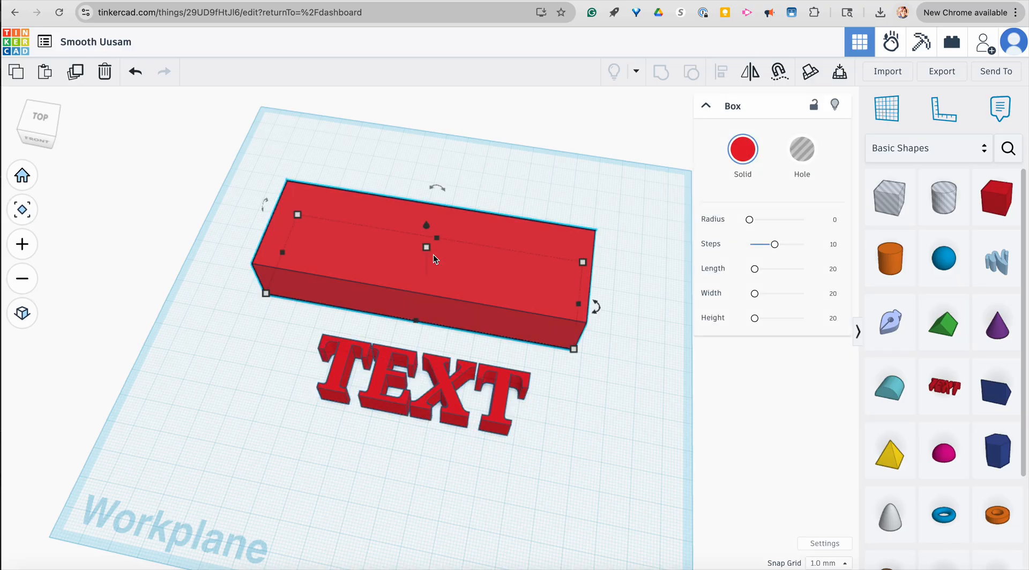
click(420, 372)
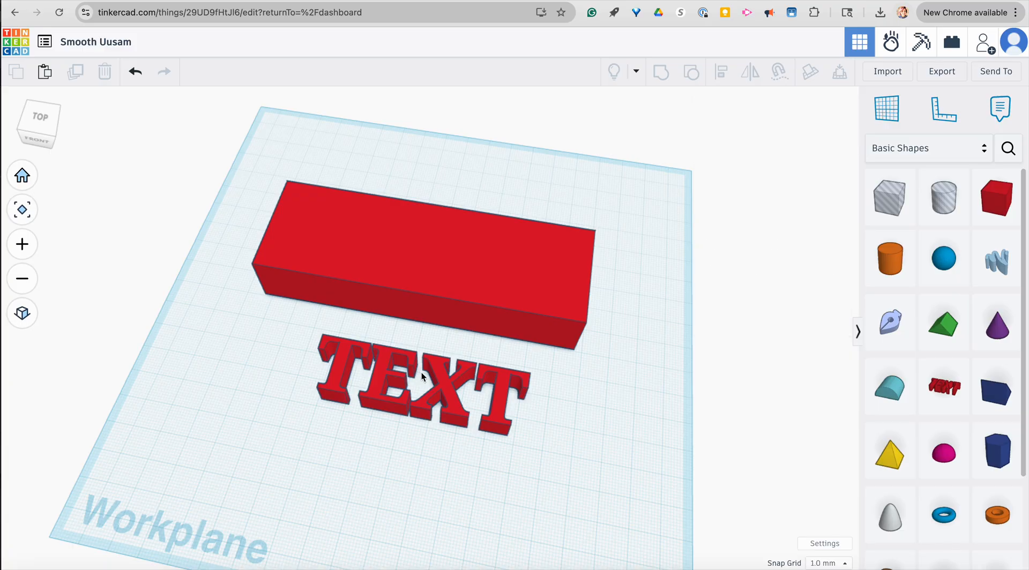
click(440, 375)
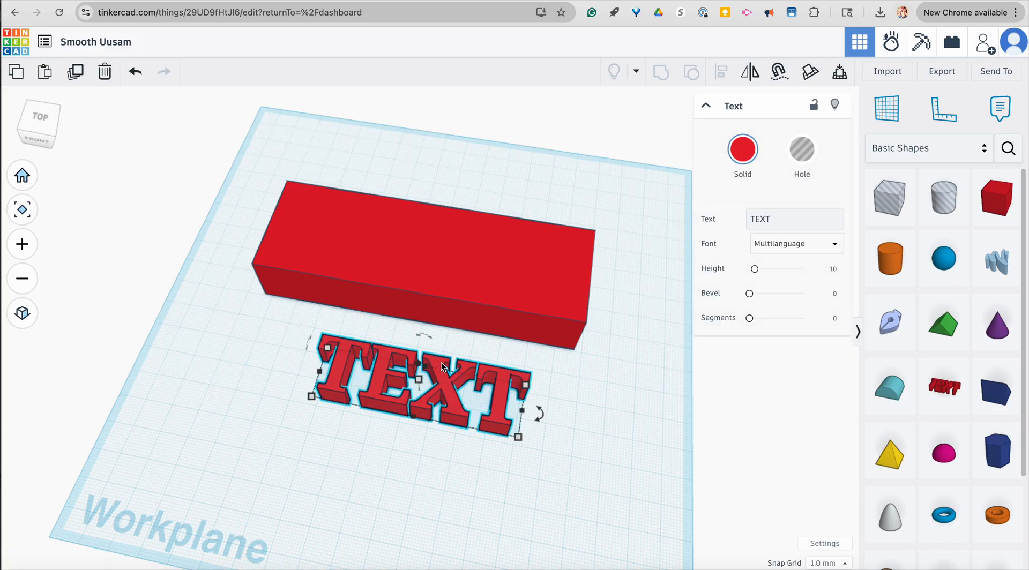
click(494, 299)
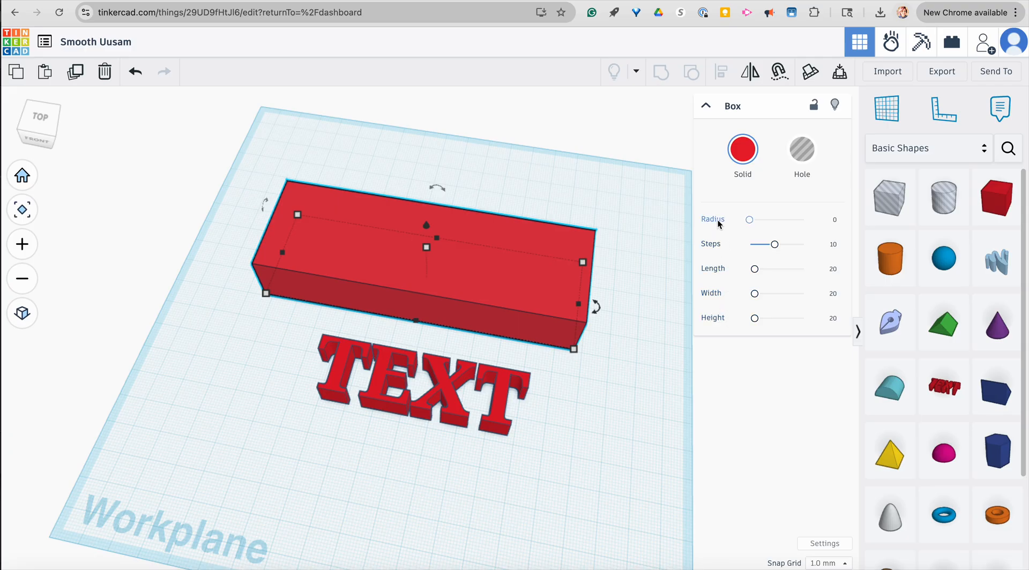
Step: Change the text shape's wording to the owner's first name and set its font to Serif
click(484, 381)
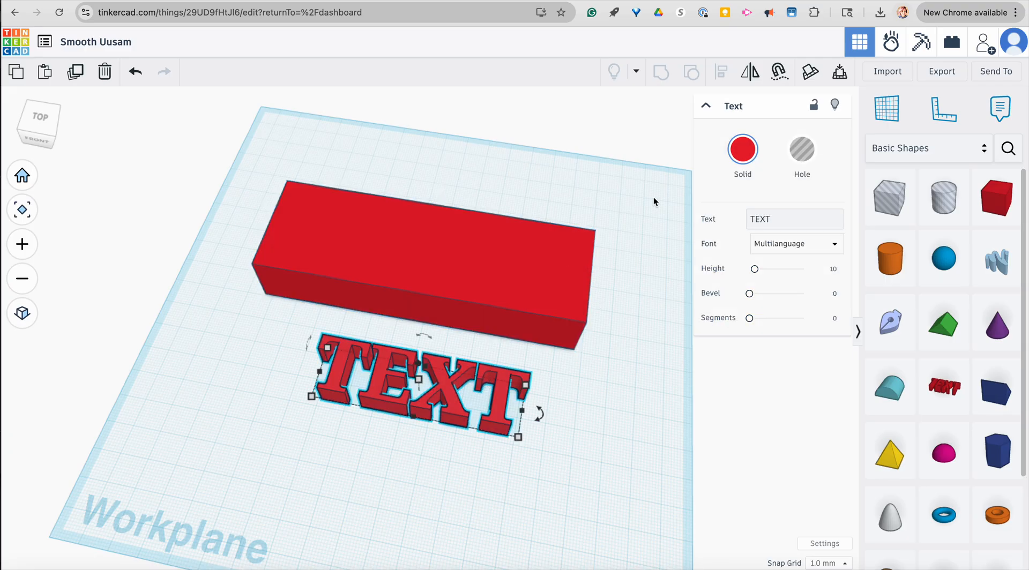
double_click(768, 221)
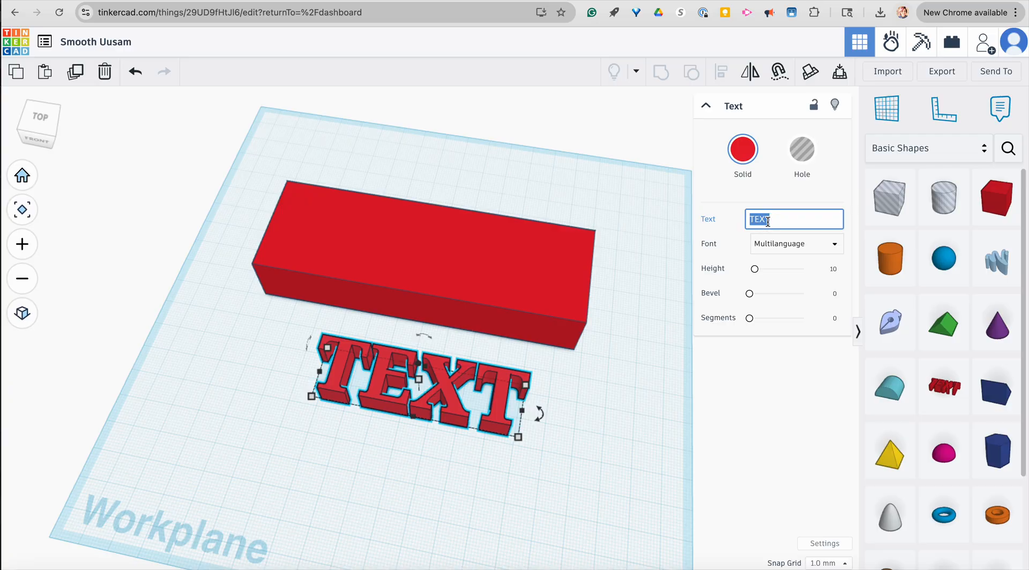
text(Kaitlyn)
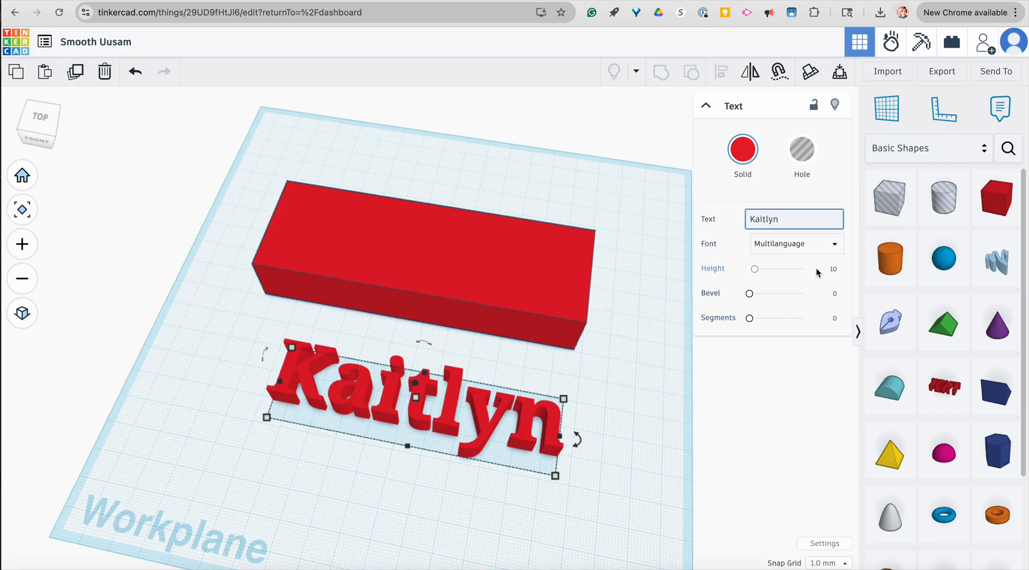
click(812, 246)
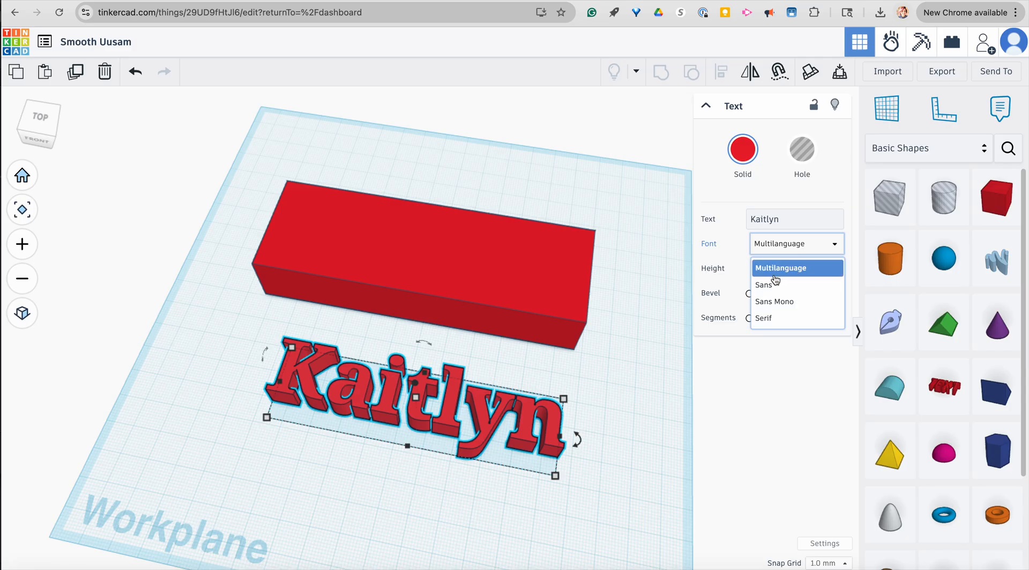
click(776, 318)
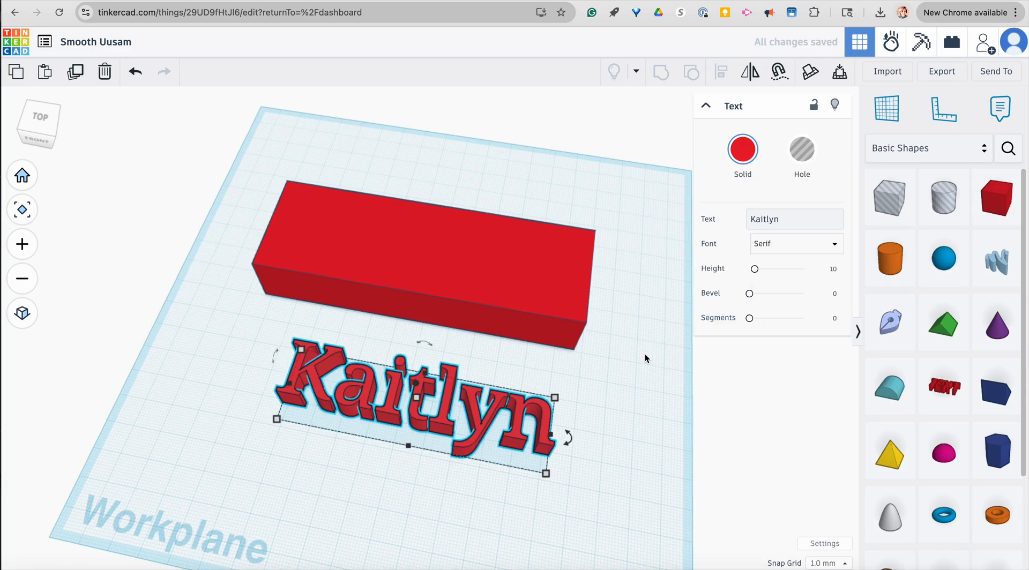
click(641, 422)
right_drag(641, 423, 404, 416)
click(404, 416)
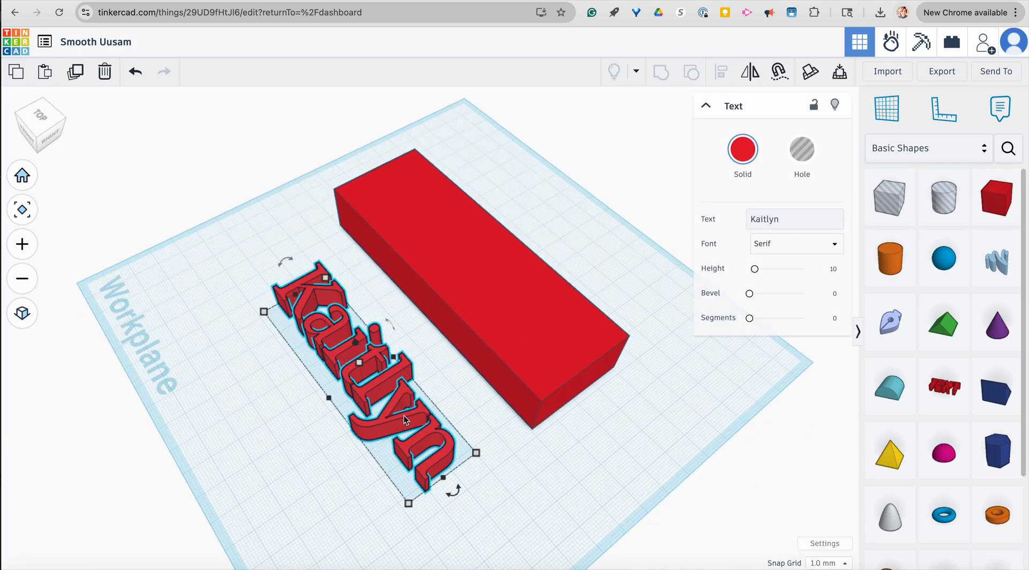
click(511, 304)
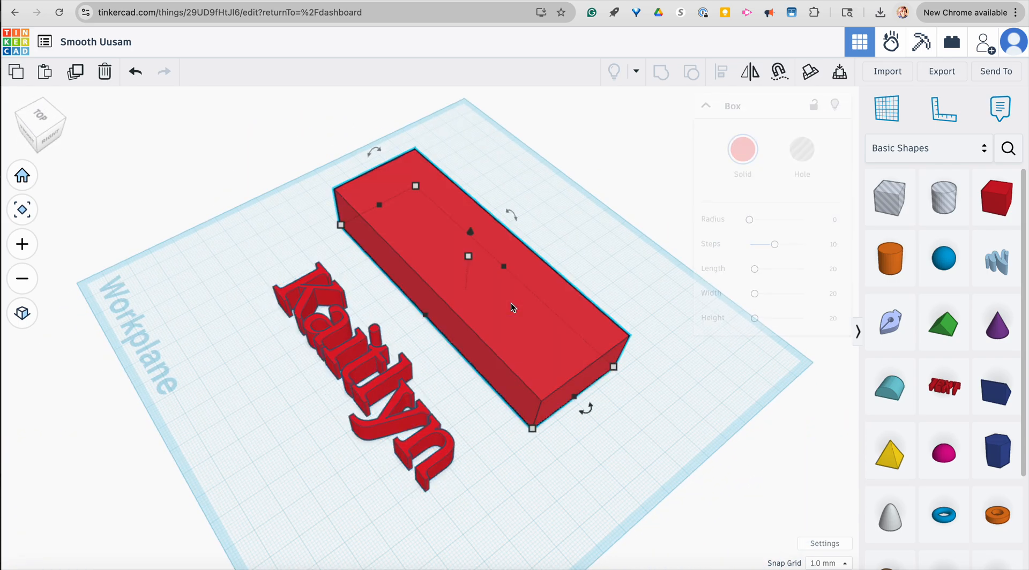
click(657, 410)
click(389, 378)
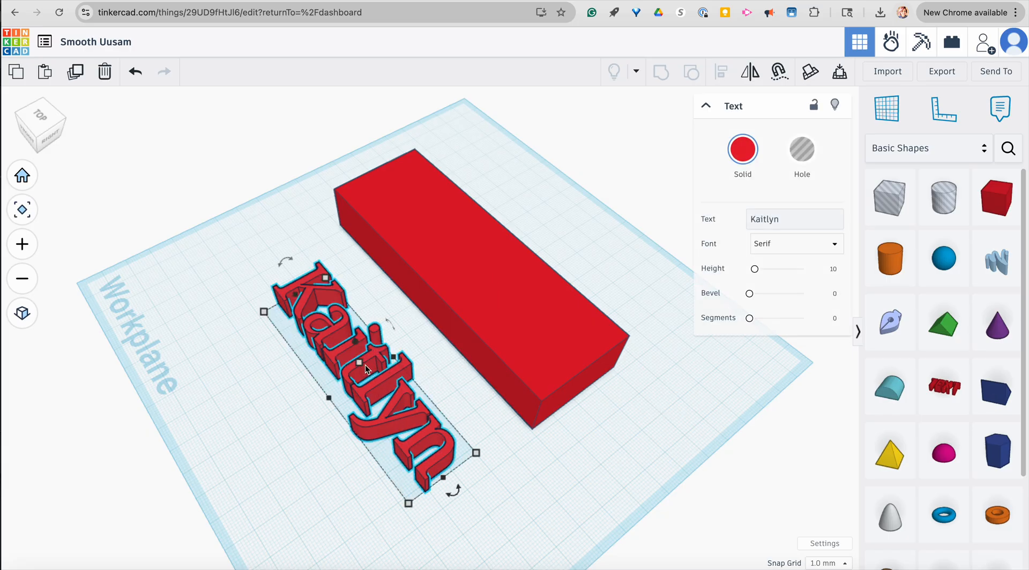
Step: Stretch the name text to 48 mm tall and move it back onto the box
drag(362, 364, 345, 299)
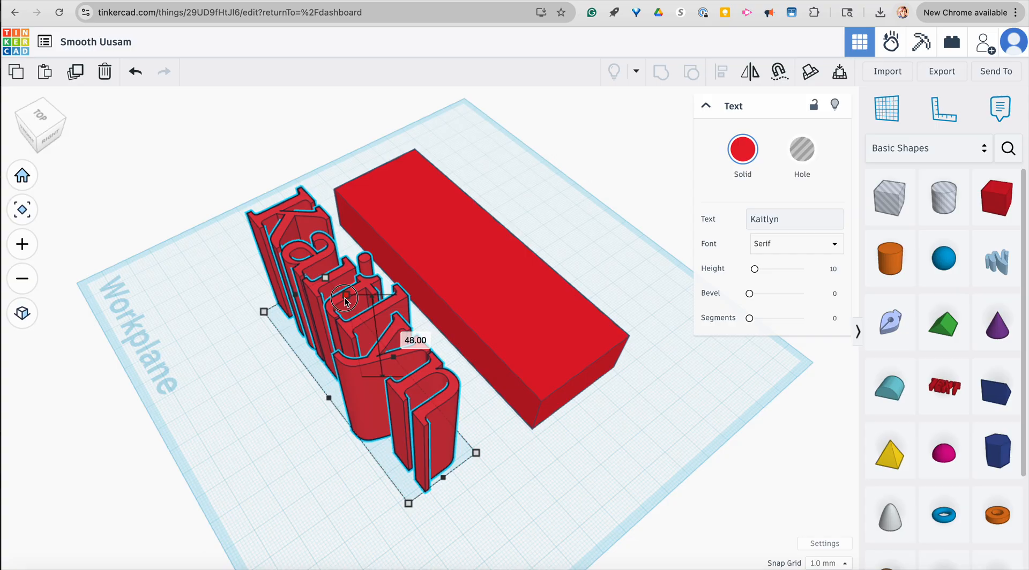
click(524, 470)
right_drag(524, 469, 591, 426)
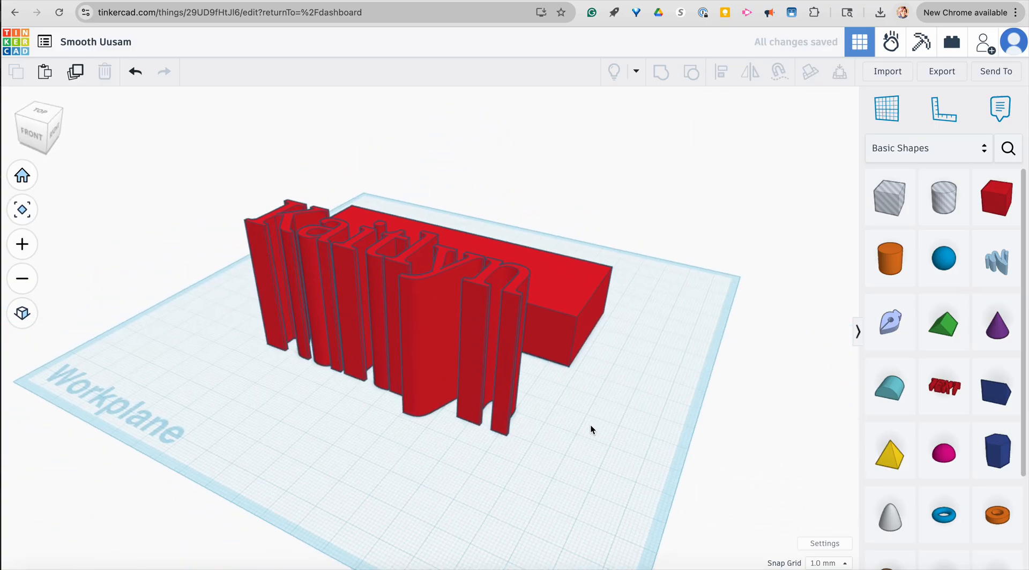
drag(491, 424, 431, 394)
click(431, 394)
right_drag(432, 395, 231, 400)
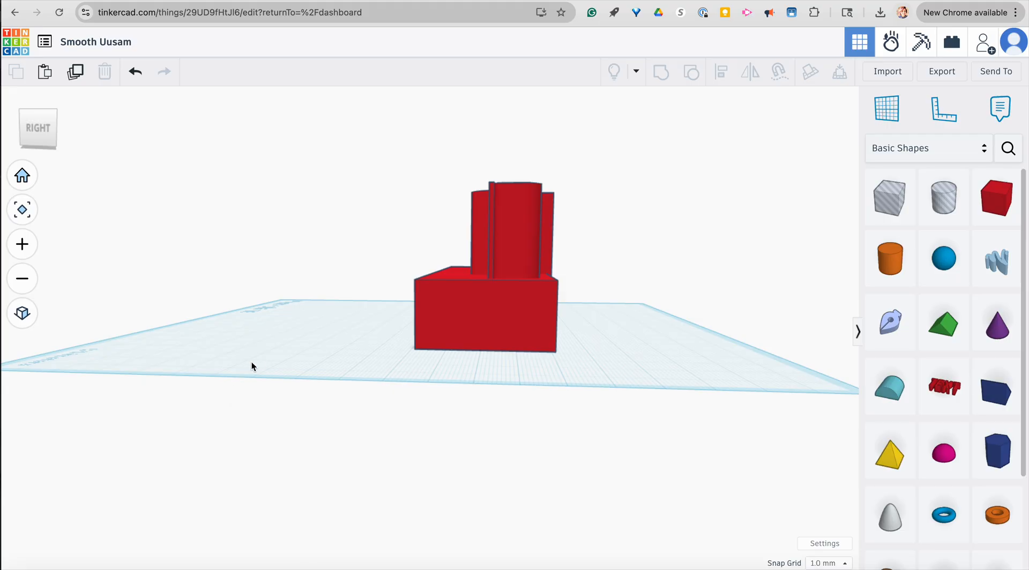
Step: Lower the name text's height to 26 mm and check it against the box's height
right_drag(260, 364, 362, 341)
click(527, 274)
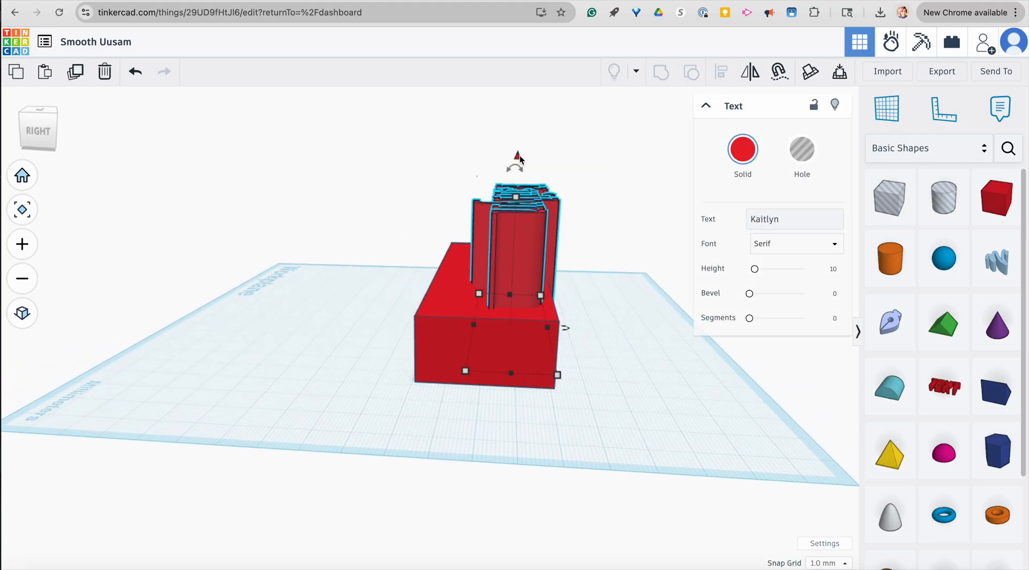
drag(523, 196, 516, 261)
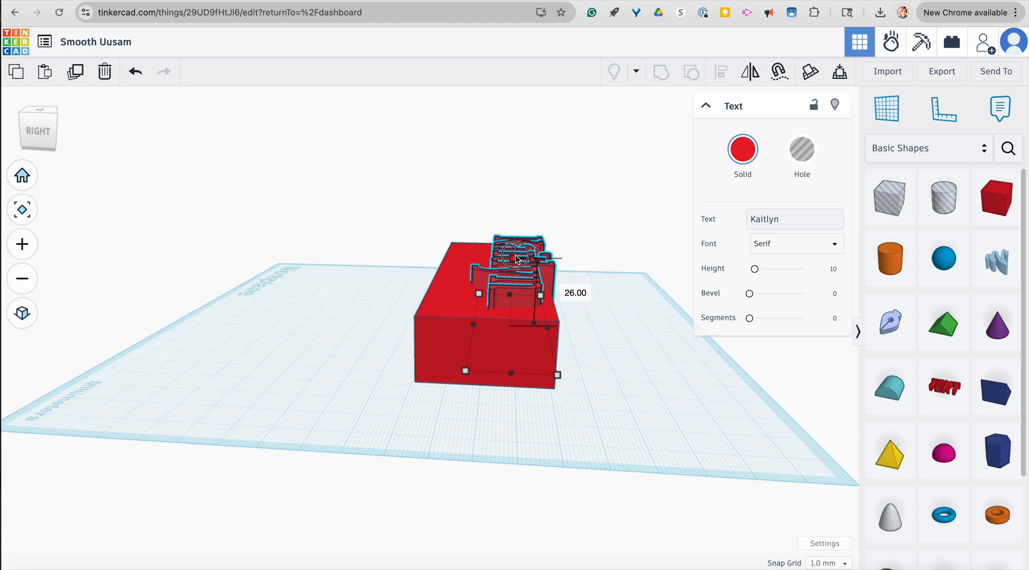
click(437, 335)
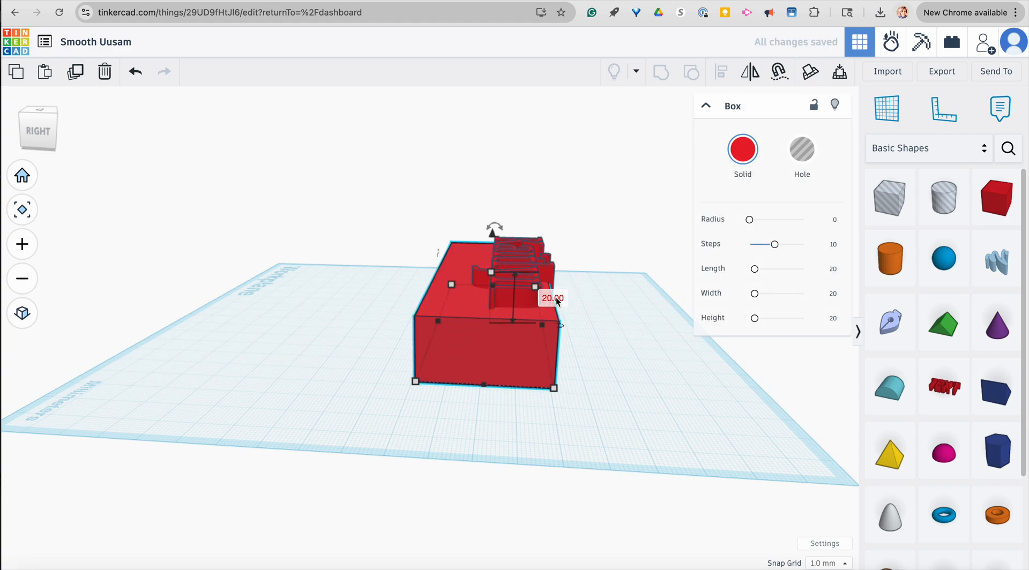
click(542, 262)
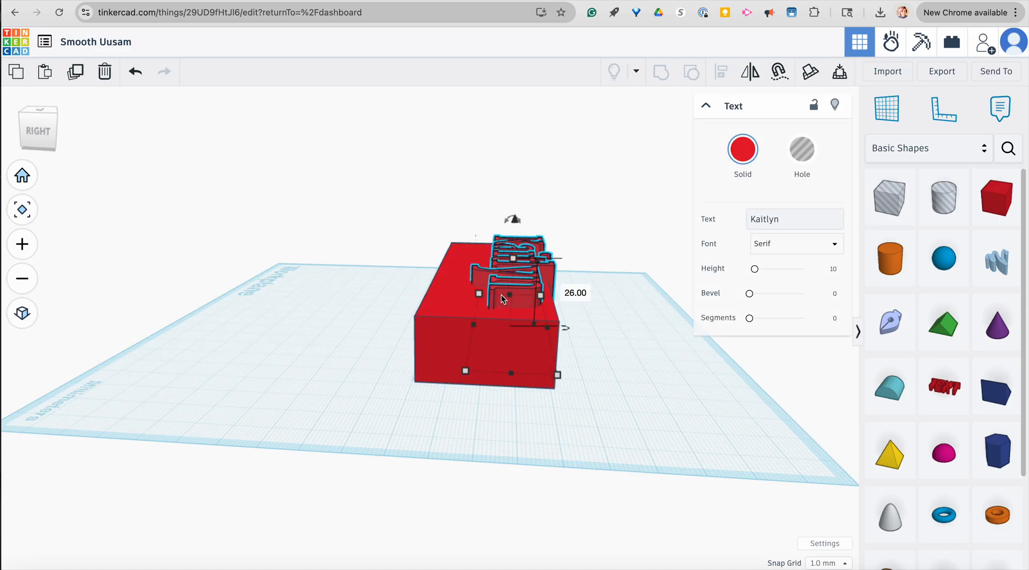
Step: Position the name text on top of the box toward its right end, scaled slightly smaller to leave room on the left
click(395, 384)
right_drag(395, 384, 473, 501)
drag(471, 266, 481, 294)
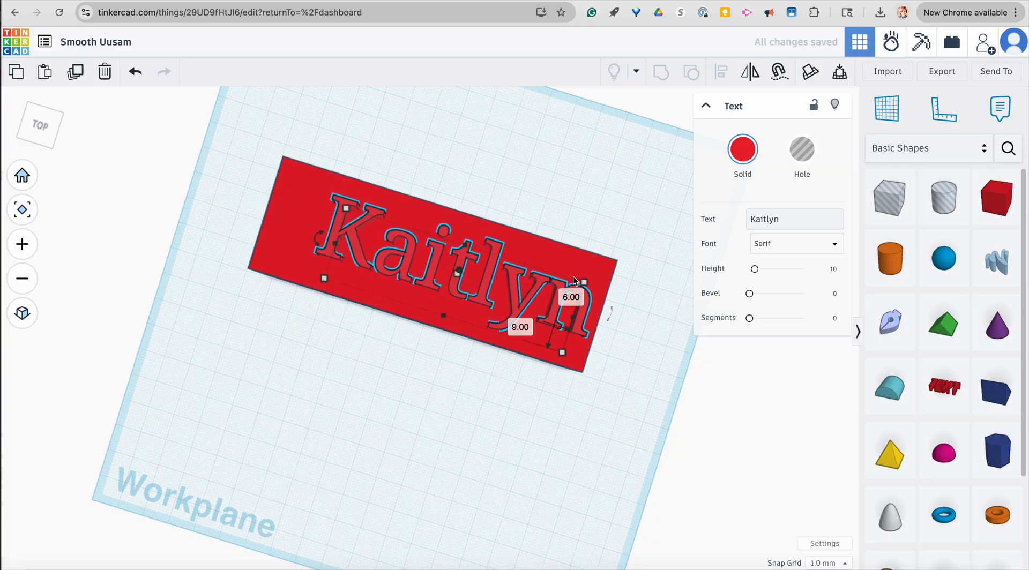
drag(587, 286, 449, 266)
click(369, 333)
right_drag(370, 338, 345, 350)
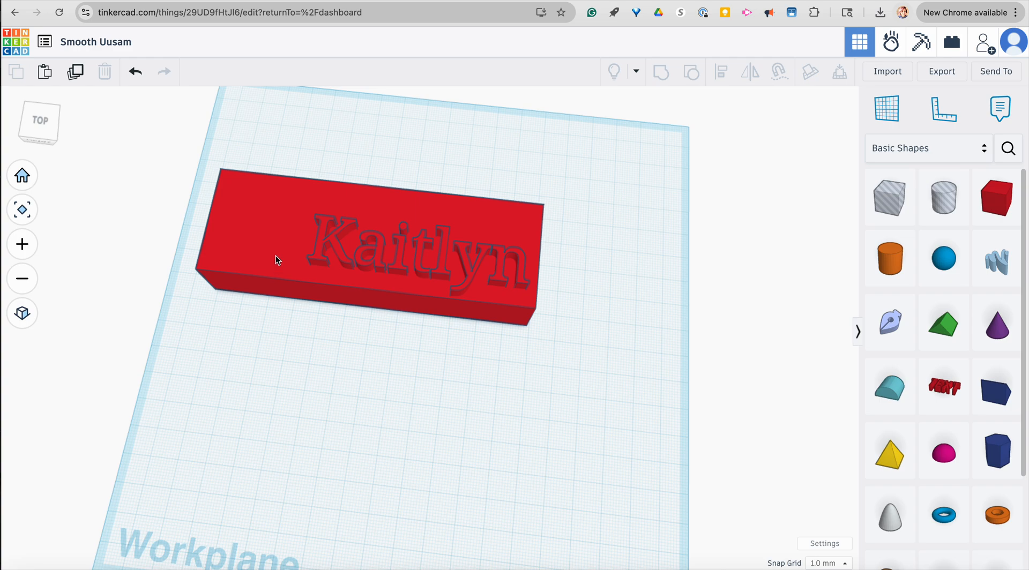
Step: Switch to the Canvas desk plate instructions, open the STEMbear.svg file listed under Files, and download it
click(188, 1)
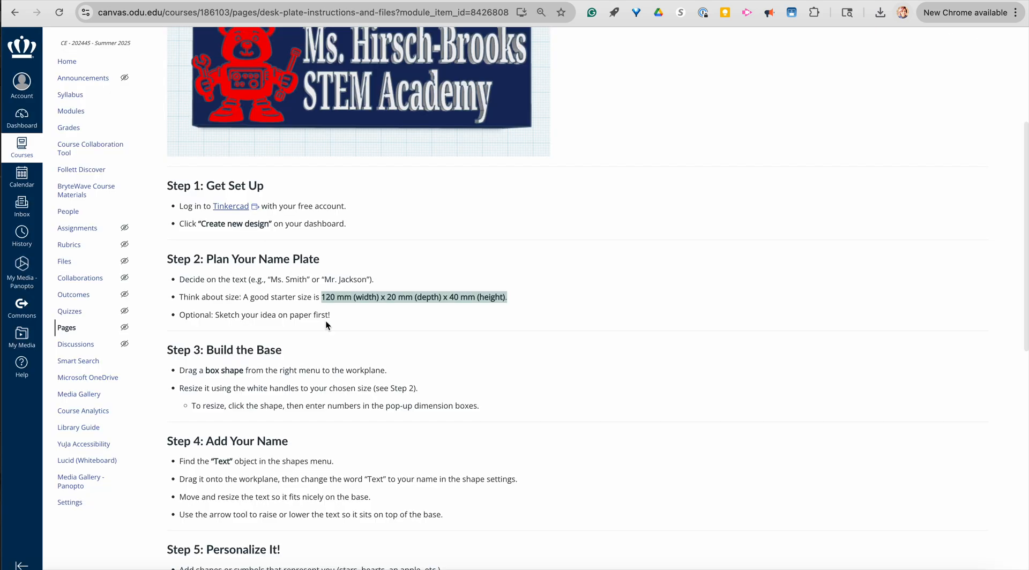
scroll(326, 322, up, 2)
scroll(326, 326, up, 1)
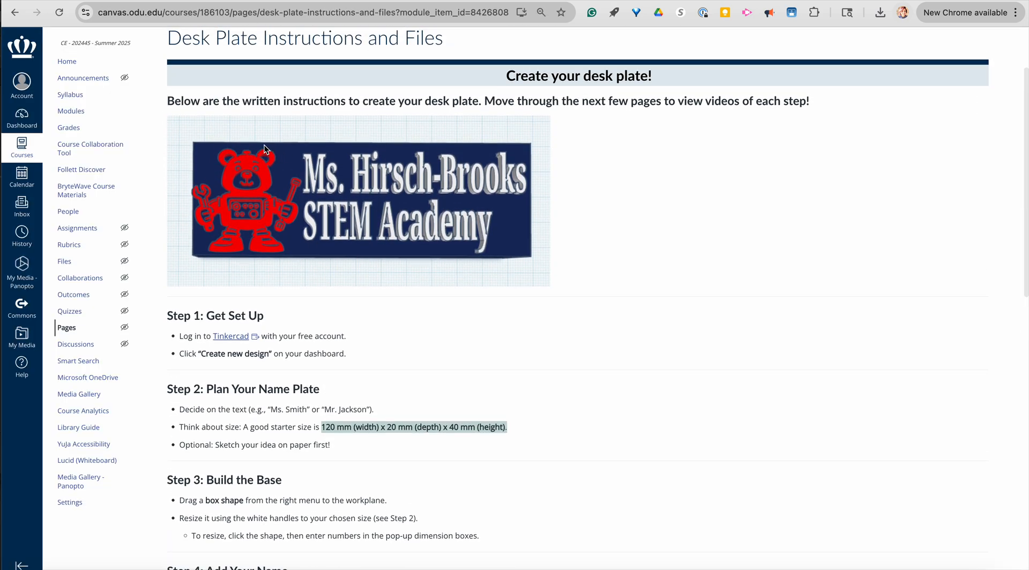
scroll(330, 305, down, 15)
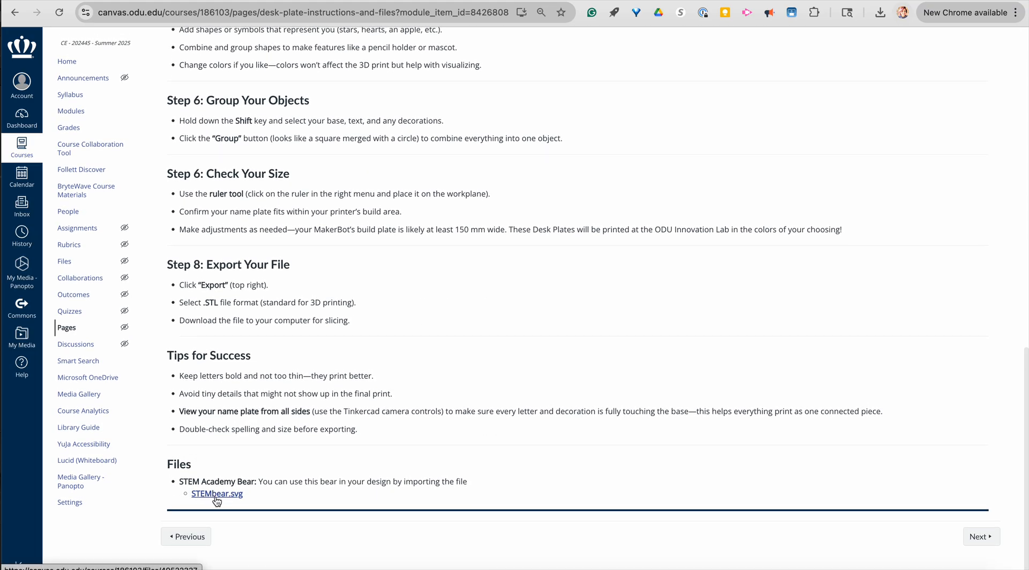
click(216, 495)
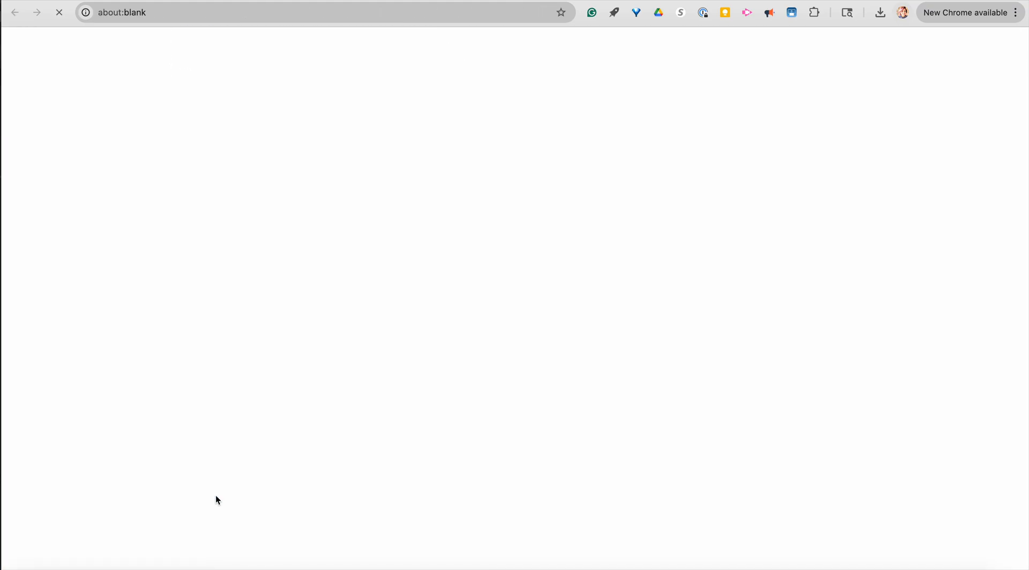
click(184, 117)
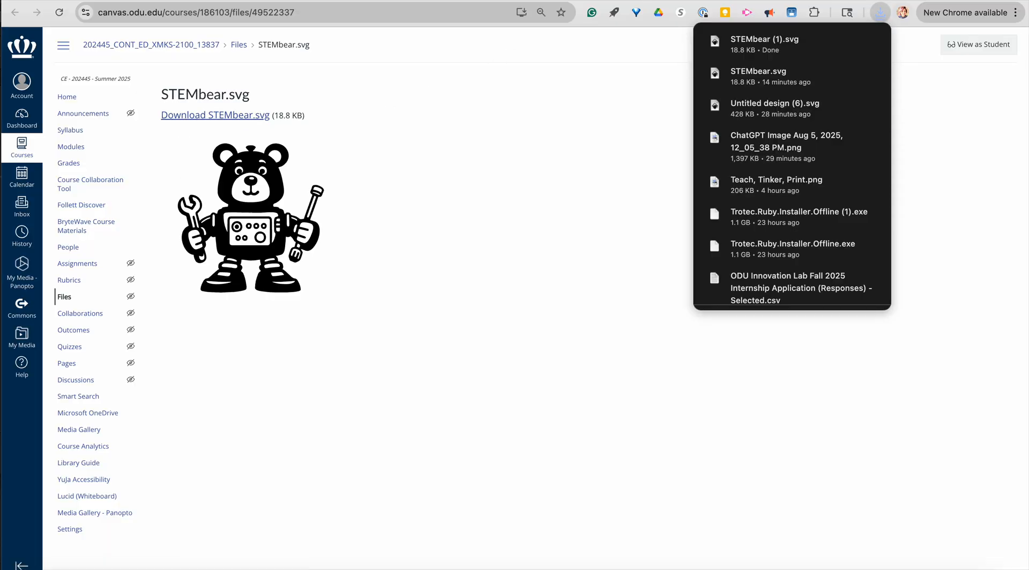
Step: Return to the Tinkercad design and look through the basic shapes and the shape library categories for possible decorations
key(ctrl+Tab)
scroll(967, 333, down, 3)
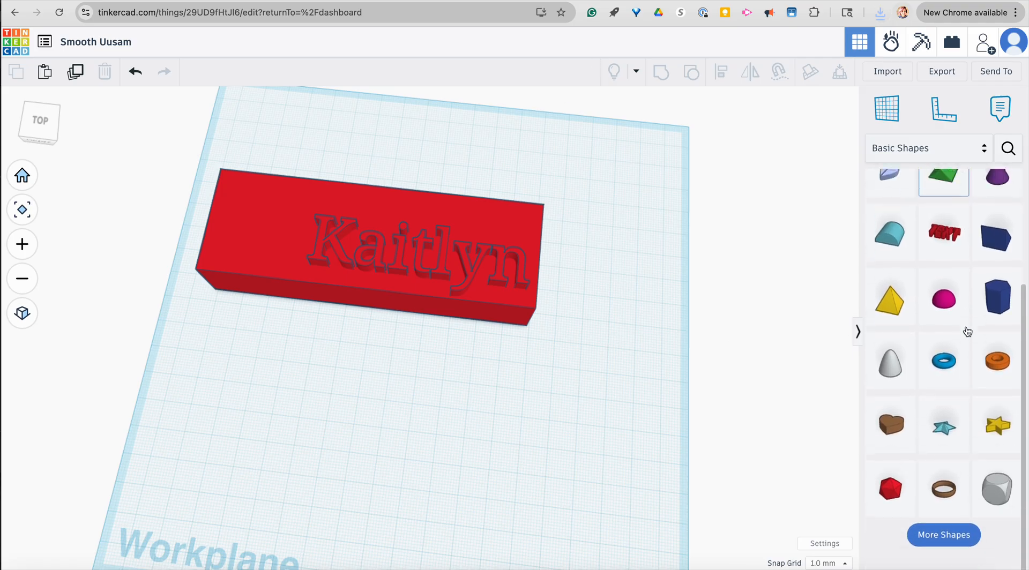
scroll(965, 334, up, 3)
scroll(965, 375, down, 3)
click(962, 552)
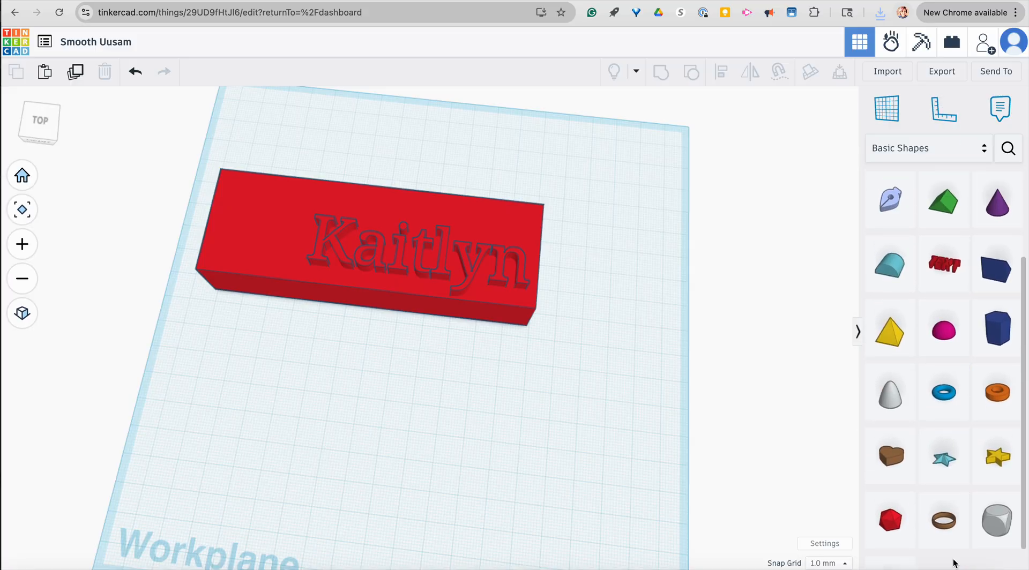
scroll(960, 496, down, 1)
scroll(965, 321, up, 10)
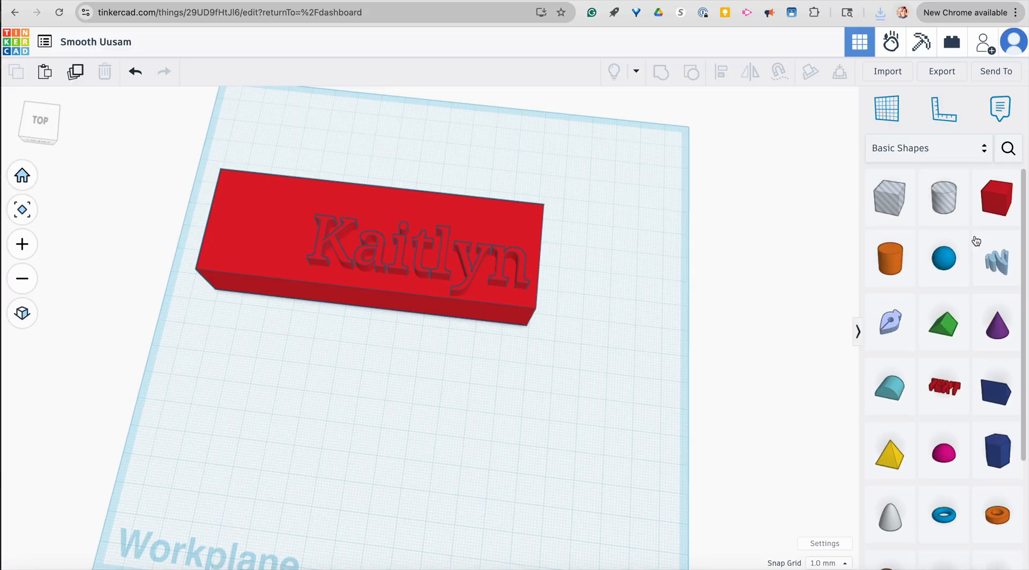
click(973, 153)
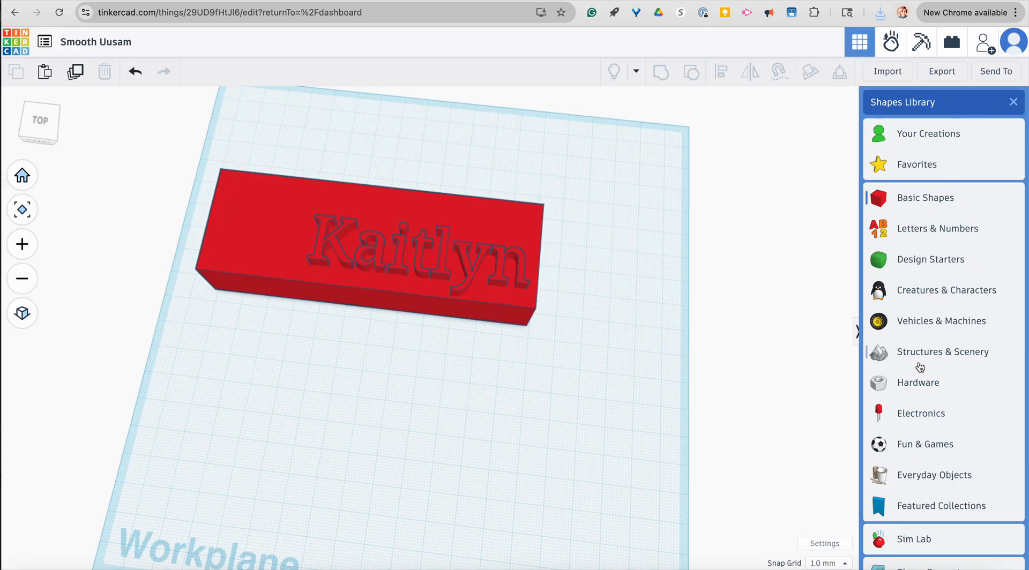
click(655, 322)
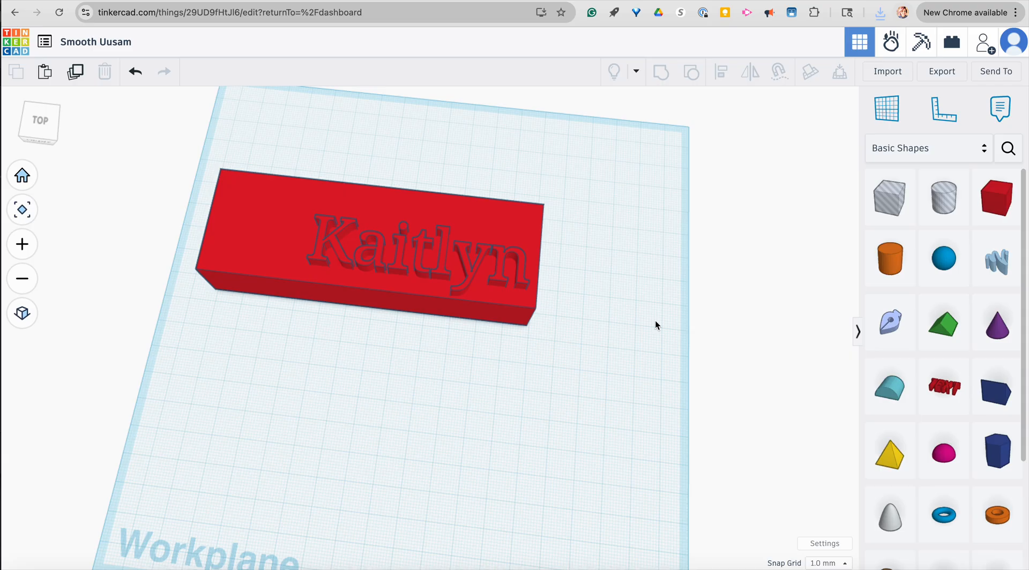
Step: Import STEMbear.svg at 4% scale, centred on the artboard
click(871, 68)
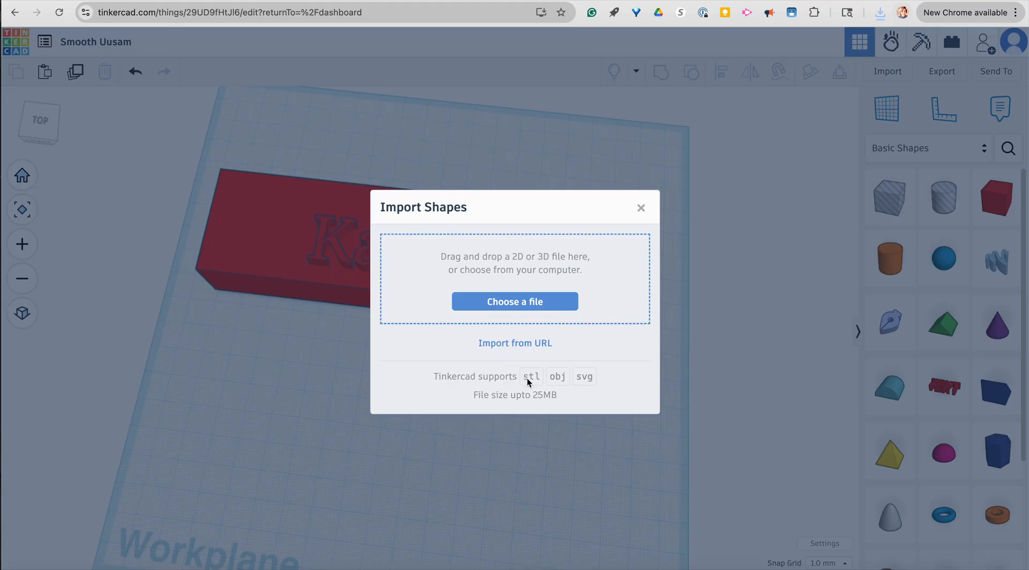
click(564, 301)
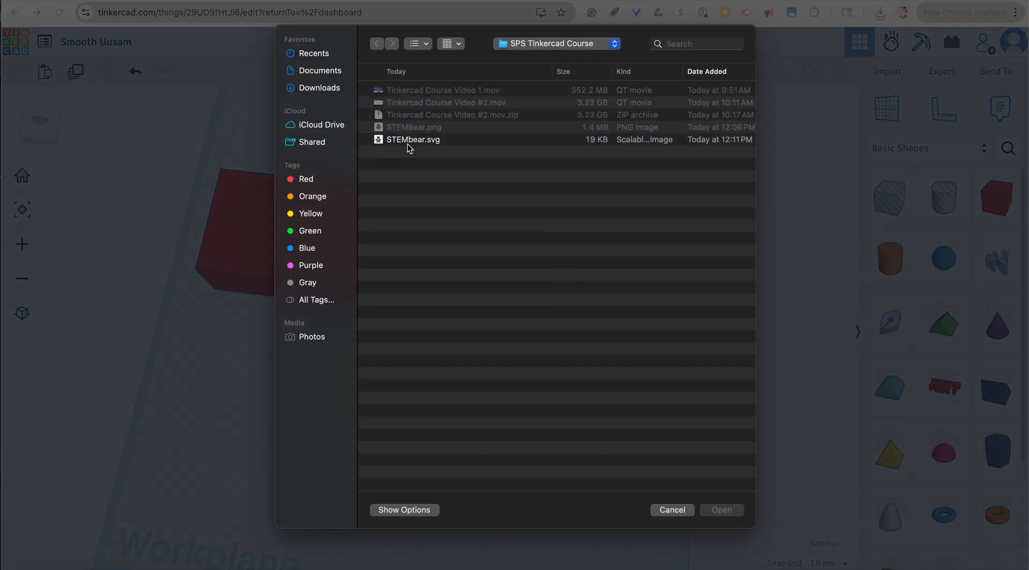
double_click(407, 140)
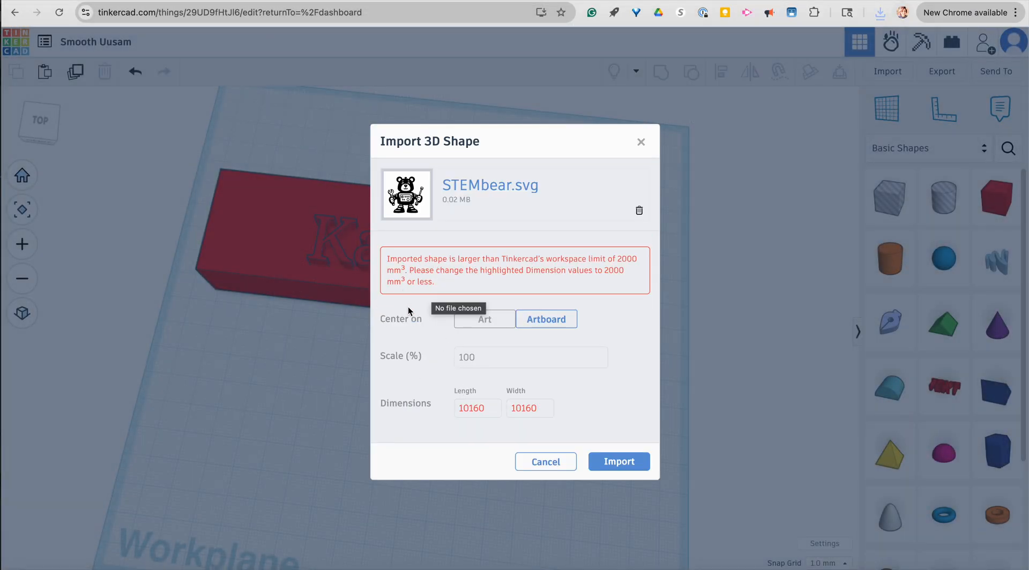
click(492, 358)
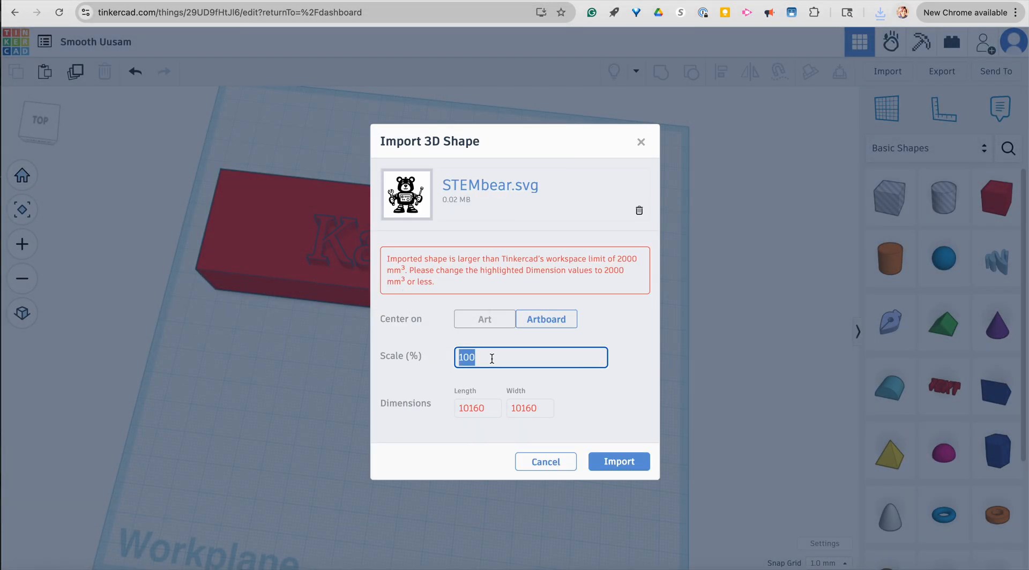
text(4)
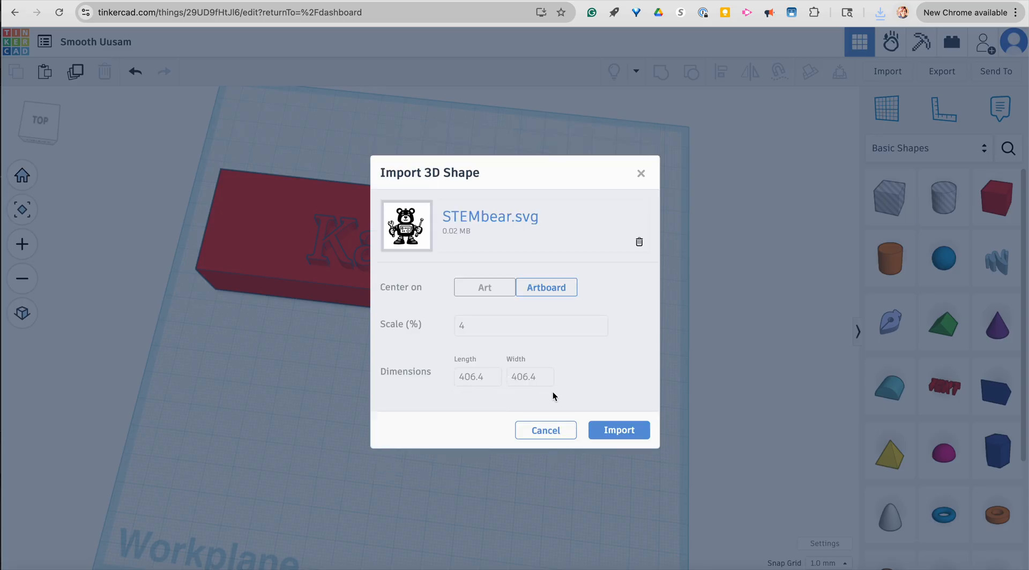
click(602, 435)
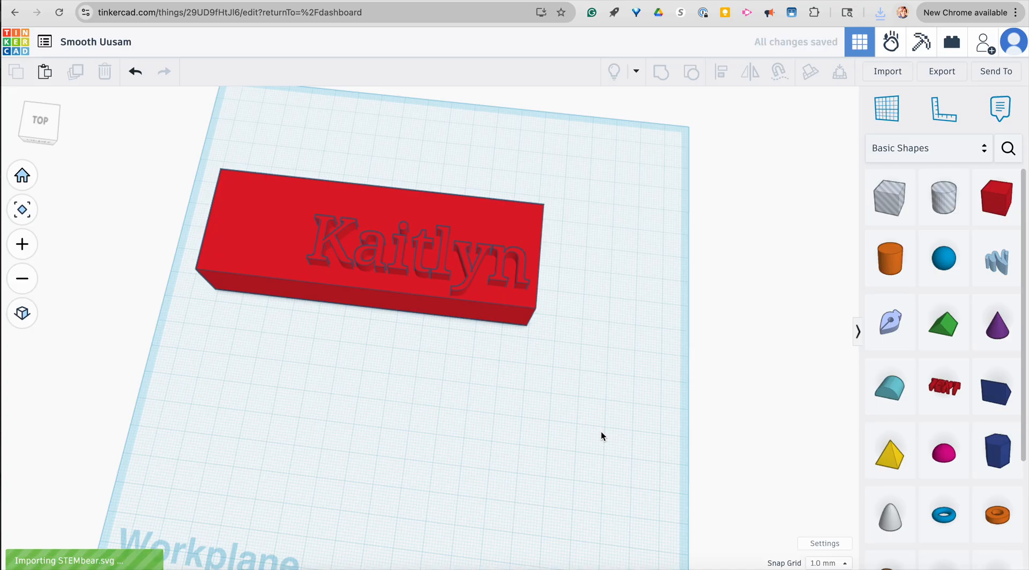
Step: Scale the imported bear down to about 109 by 78 mm and place it on the workplane in front of the box
scroll(596, 424, down, 5)
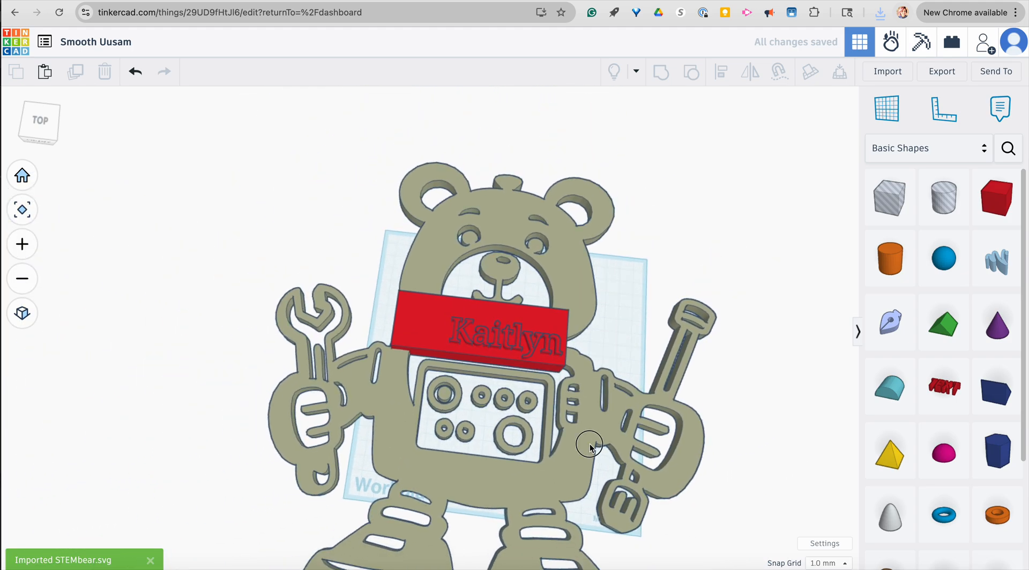
click(596, 425)
drag(662, 191, 355, 477)
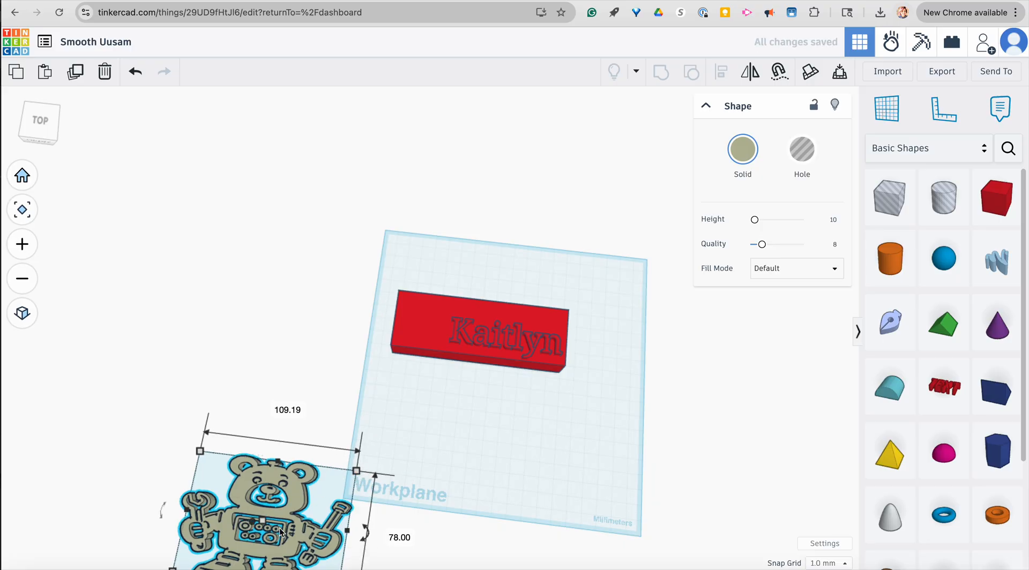
drag(282, 528, 506, 432)
scroll(506, 432, up, 3)
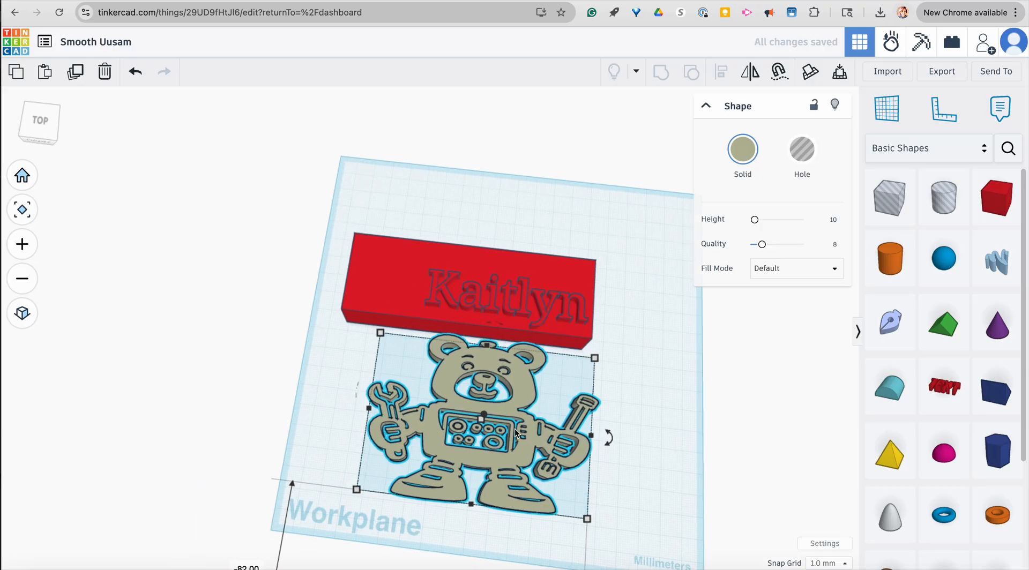
Step: Narrow the bear to about 85 mm wide, try stretching it taller, and undo the last change
click(647, 476)
right_drag(648, 476, 476, 407)
click(420, 436)
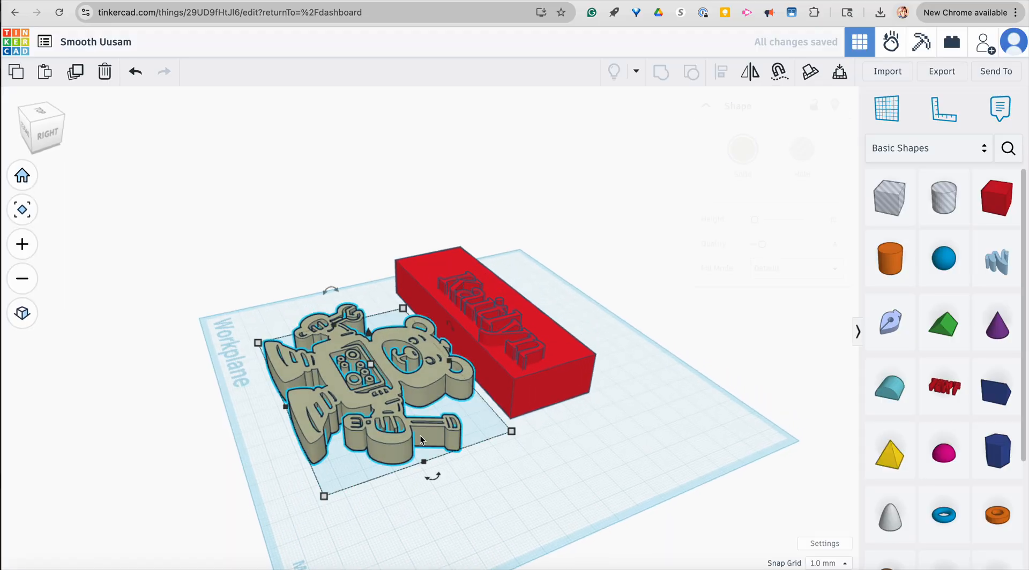
mouse_move(315, 460)
drag(314, 460, 310, 452)
drag(362, 354, 355, 294)
key(super+z)
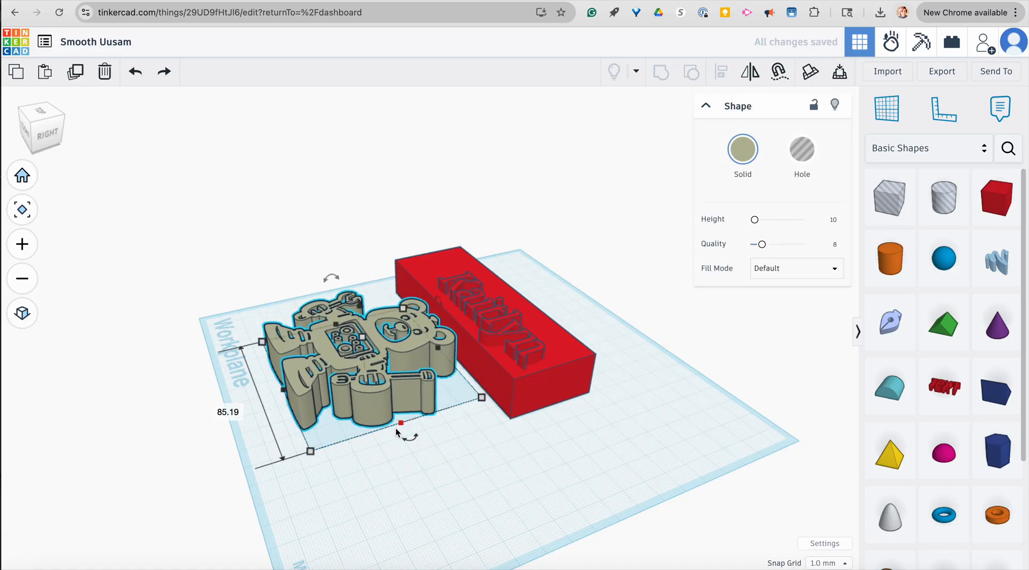
Step: Shrink the bear's footprint to about 45 by 52 mm
click(367, 453)
right_drag(365, 455, 555, 518)
click(512, 430)
drag(548, 343, 468, 386)
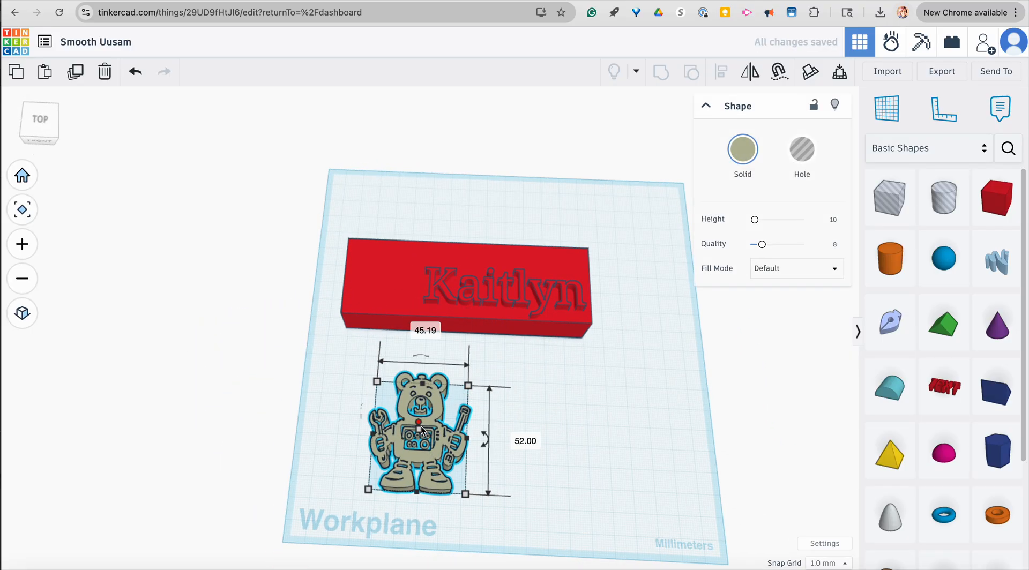
Step: Move the bear onto the box's left end beside the name and shrink its footprint to about 36 by 37 mm
drag(421, 427, 395, 253)
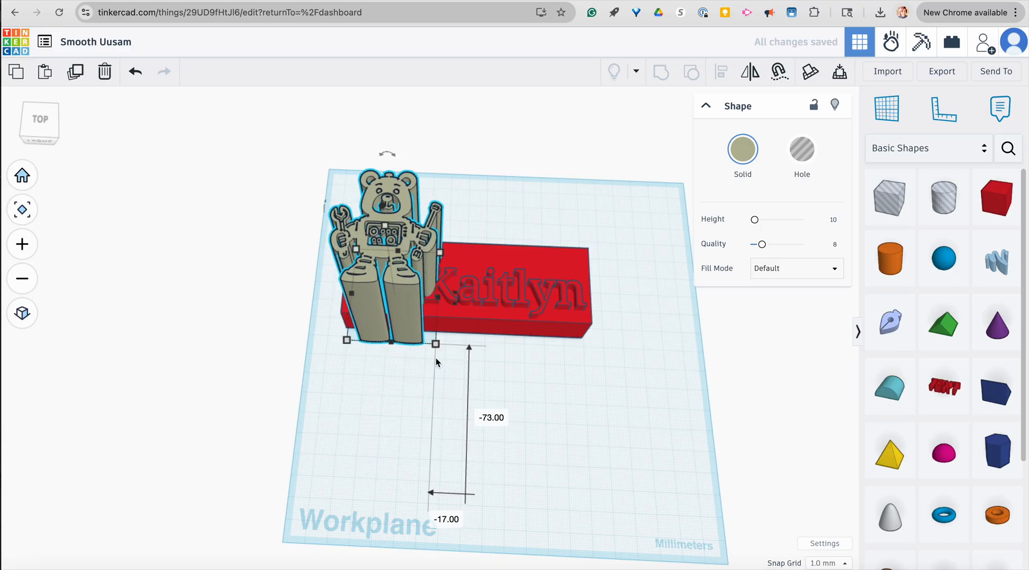
drag(436, 344, 420, 322)
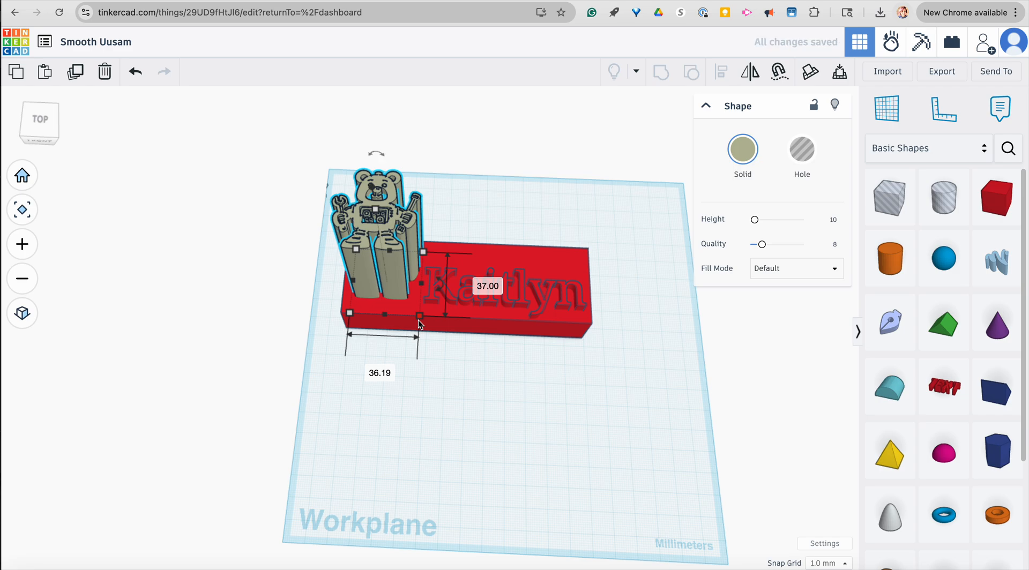
drag(392, 273, 396, 286)
Step: Enlarge the box's footprint in both length and depth from its front right corner
click(544, 255)
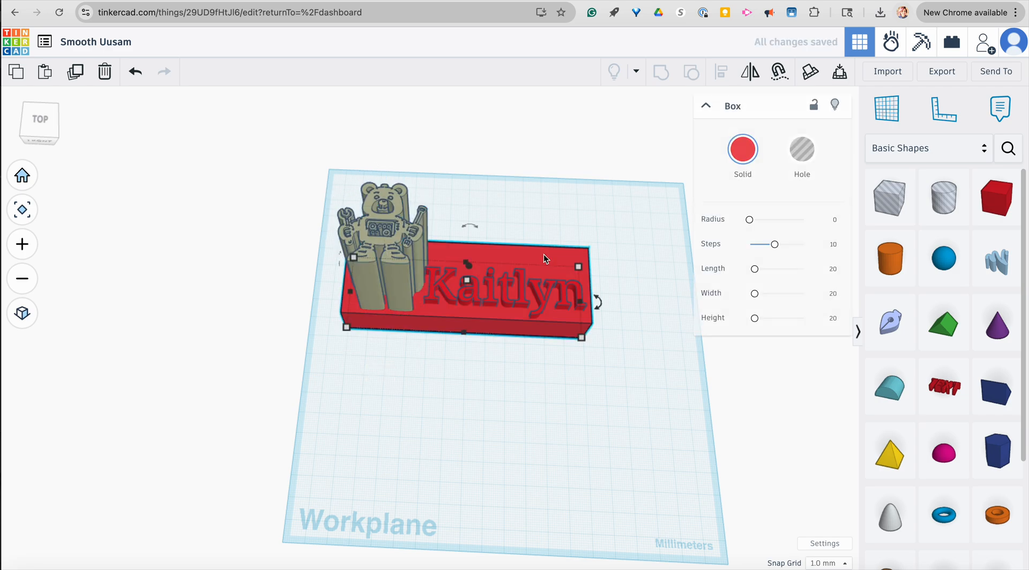
drag(582, 339, 612, 370)
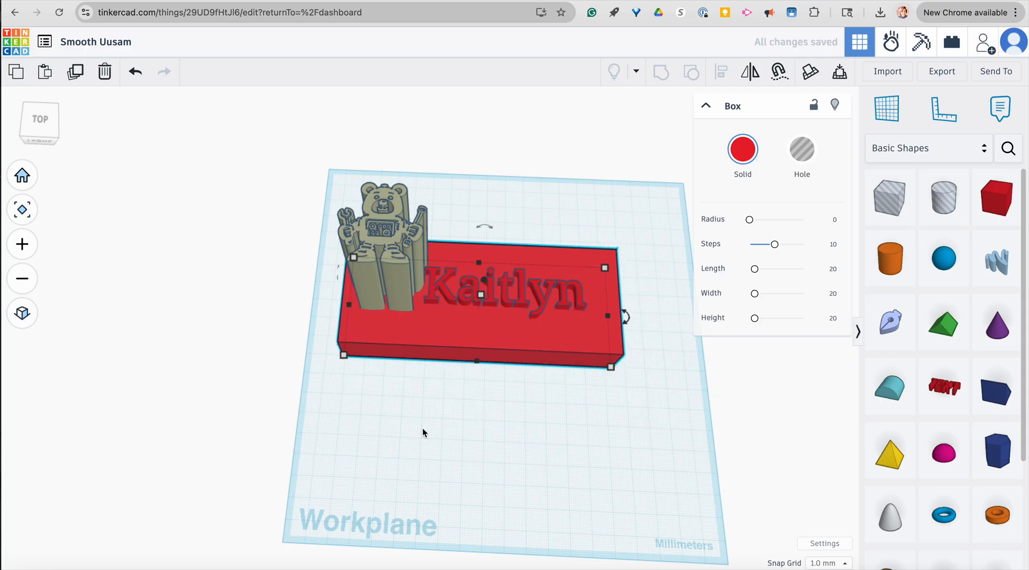
Step: Lower the bear's height to 30 mm and move the bear slightly toward the box's front edge
right_drag(423, 429, 455, 426)
right_drag(429, 475, 385, 285)
click(370, 220)
drag(370, 220, 376, 286)
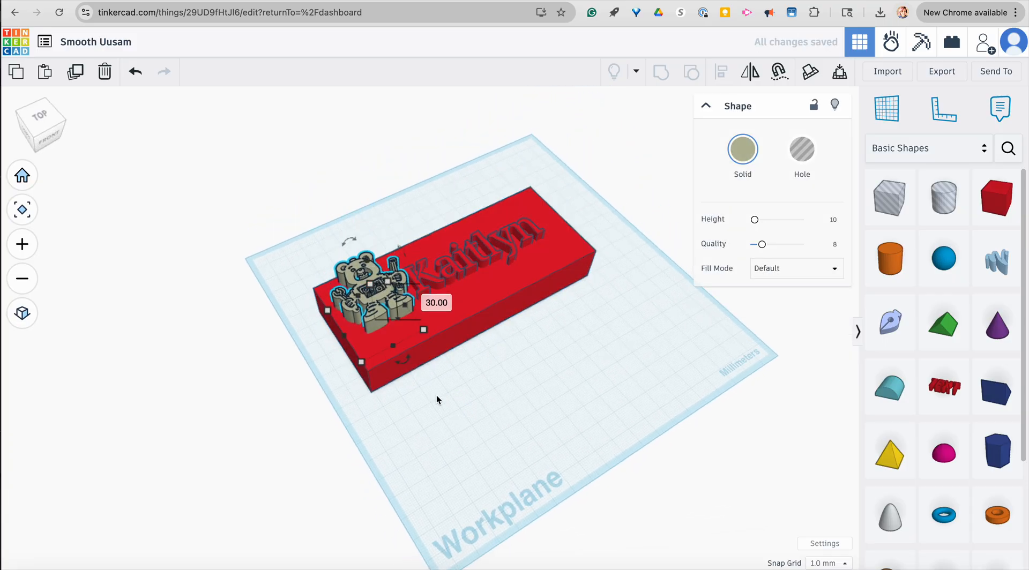
click(461, 404)
right_drag(461, 404, 367, 300)
drag(366, 299, 369, 311)
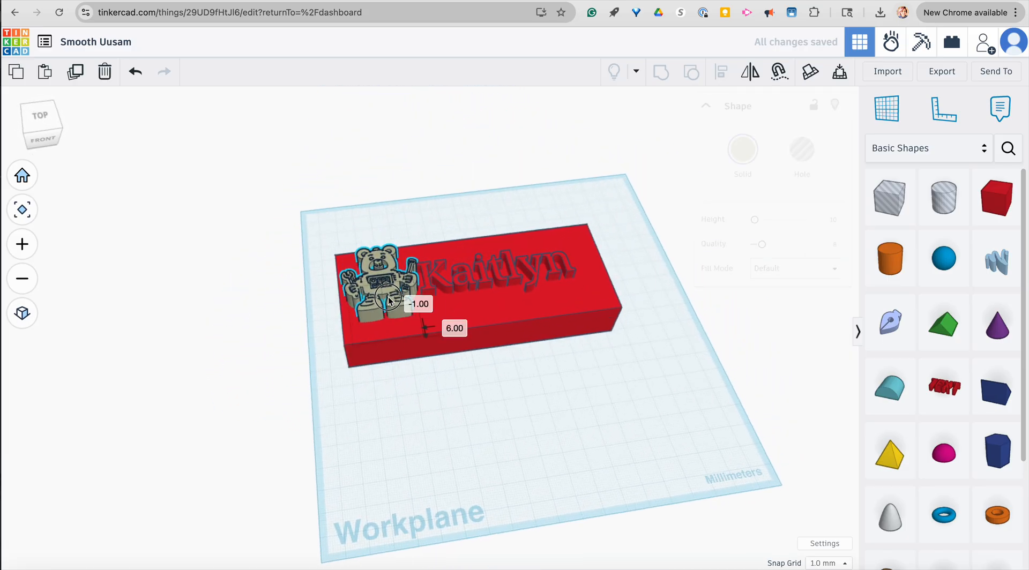
Step: Enlarge the bear's footprint so it fills the box's left end between the back and front edges
right_drag(444, 435, 441, 532)
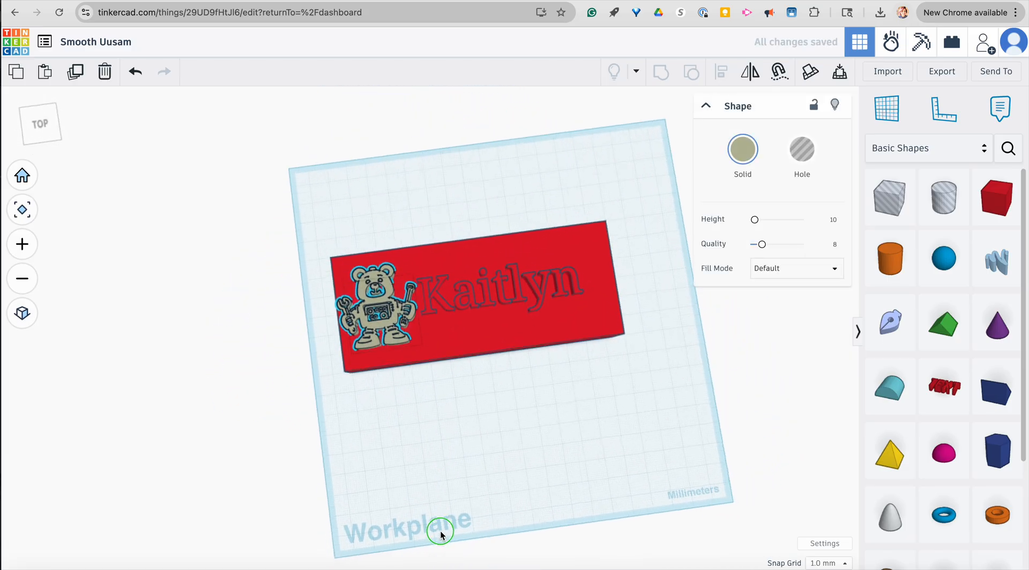
drag(416, 273, 430, 262)
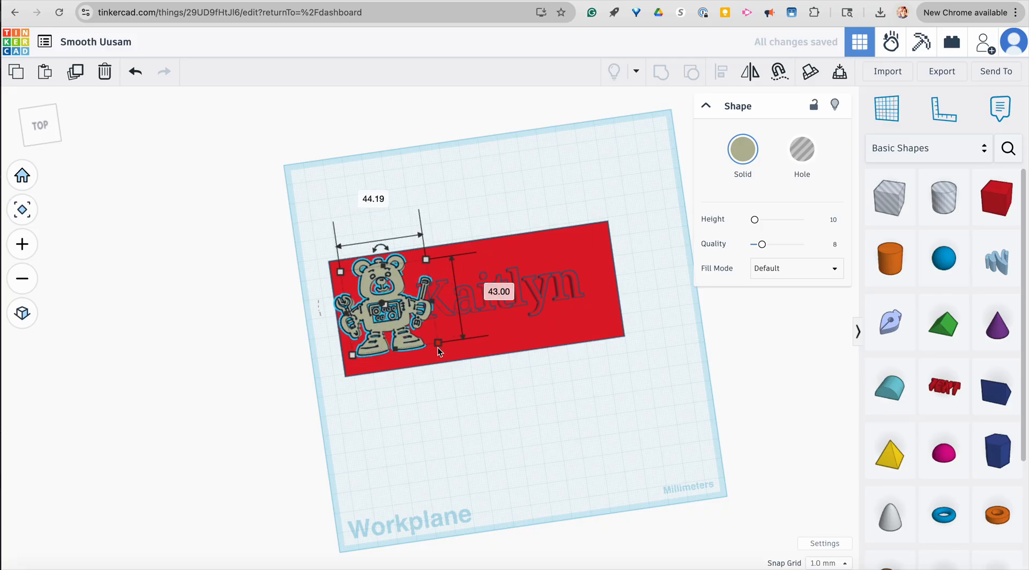
drag(438, 348, 434, 358)
click(401, 404)
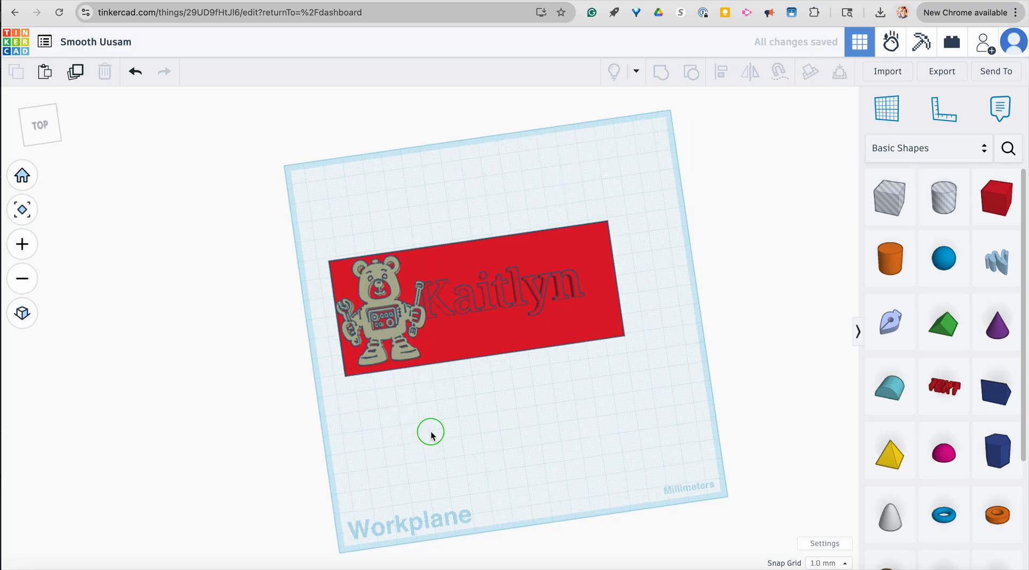
Step: Lower the bear's height to 26 mm so it stands closer to the level of the raised name
right_drag(432, 435, 403, 263)
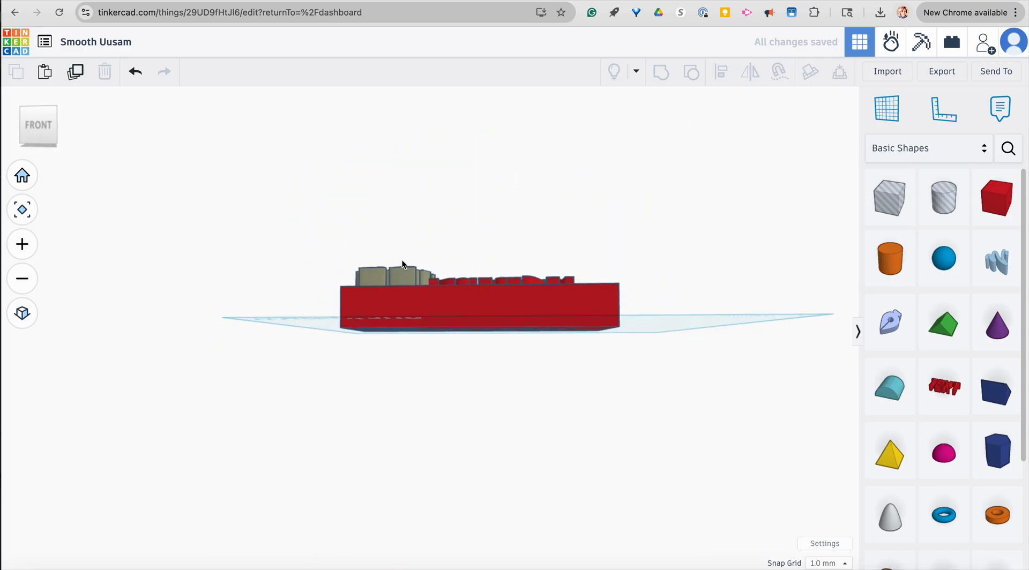
click(402, 263)
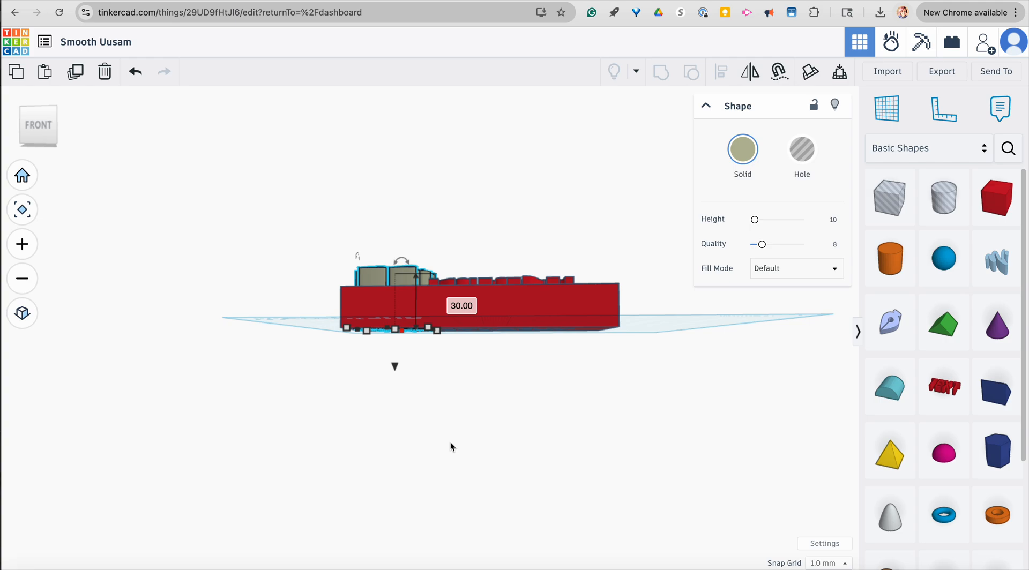
right_drag(451, 442, 451, 478)
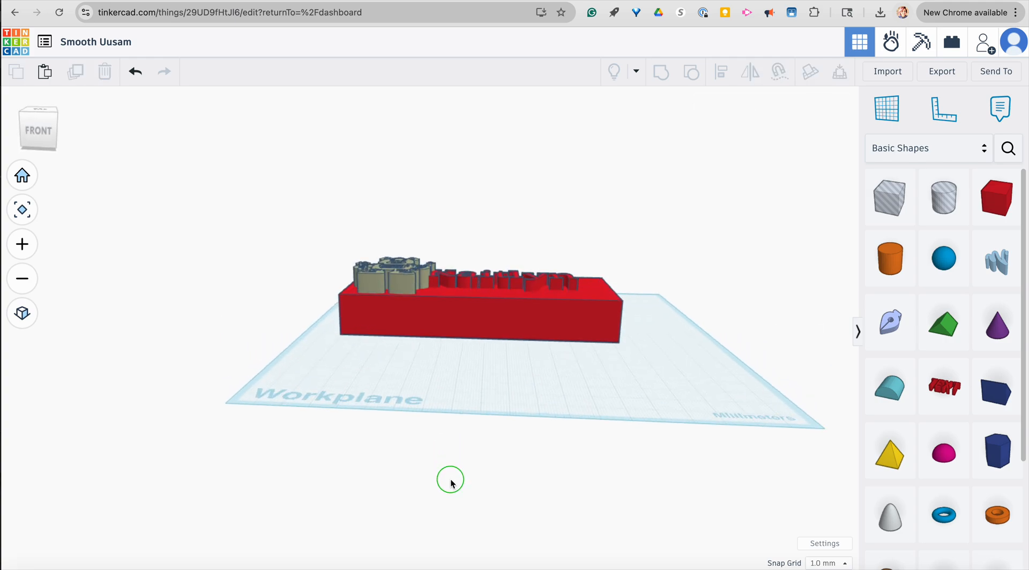
click(398, 272)
drag(395, 264, 395, 272)
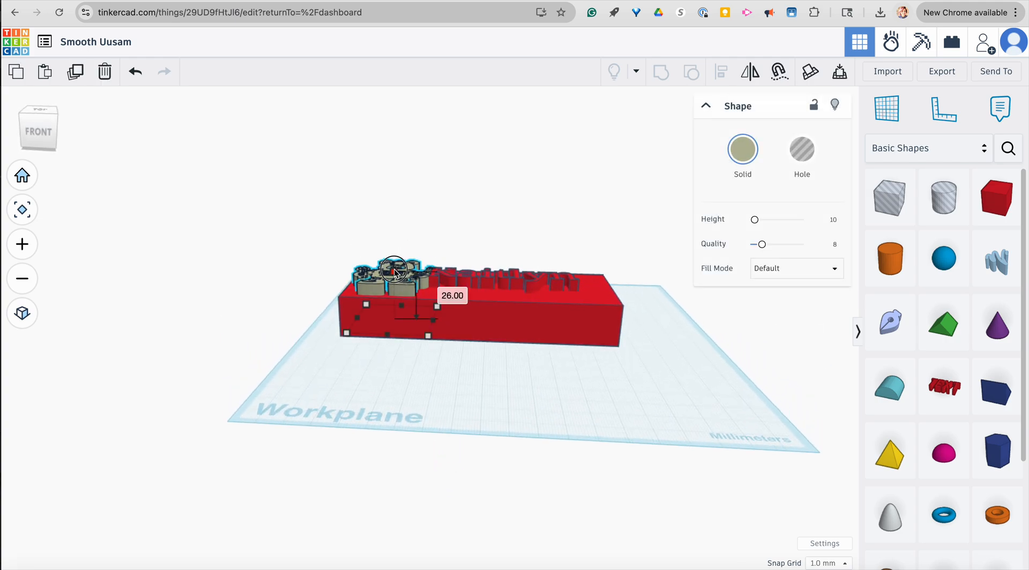
click(449, 389)
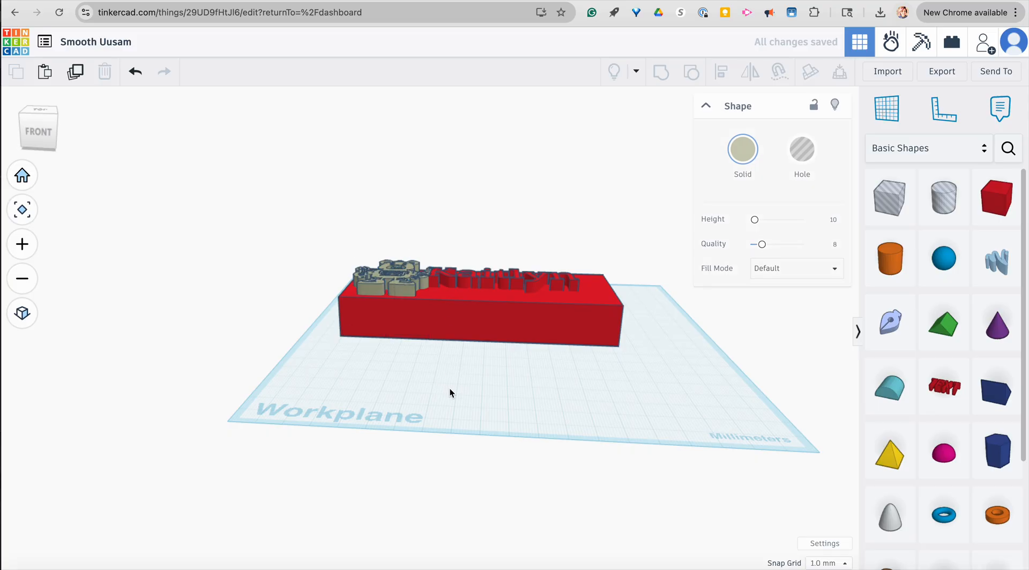
Step: Pull the box clear, move the name text toward the back edge area, and return the box beneath the text and bear
right_drag(449, 390, 459, 485)
click(492, 300)
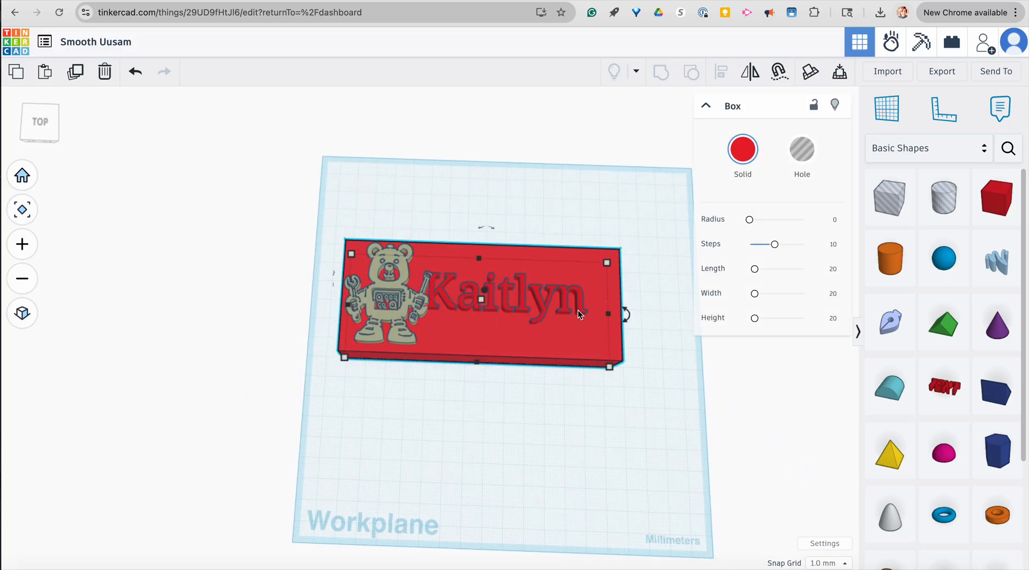
drag(578, 309, 581, 445)
drag(542, 308, 549, 273)
drag(481, 457, 494, 321)
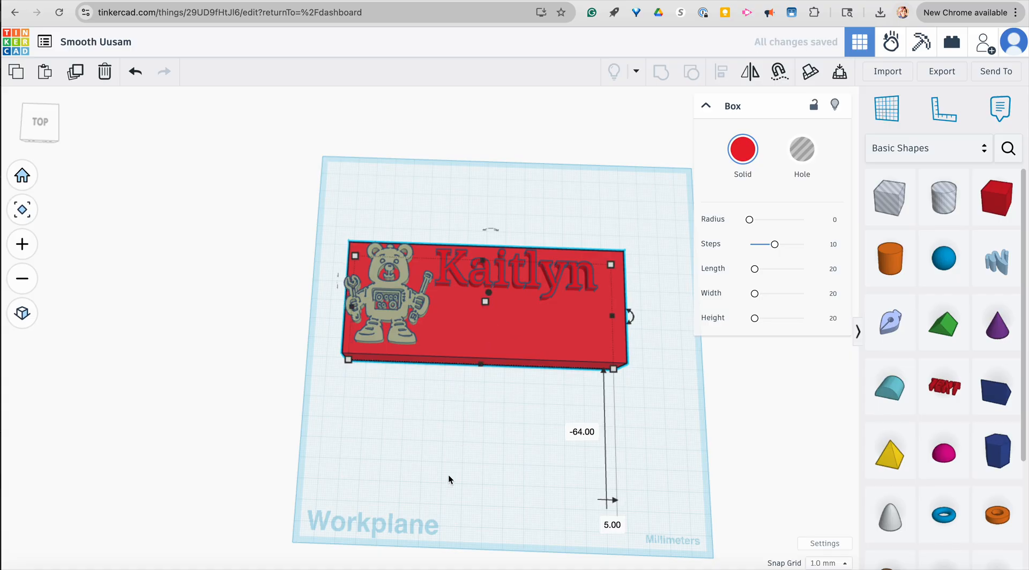
click(448, 482)
right_drag(448, 484, 719, 414)
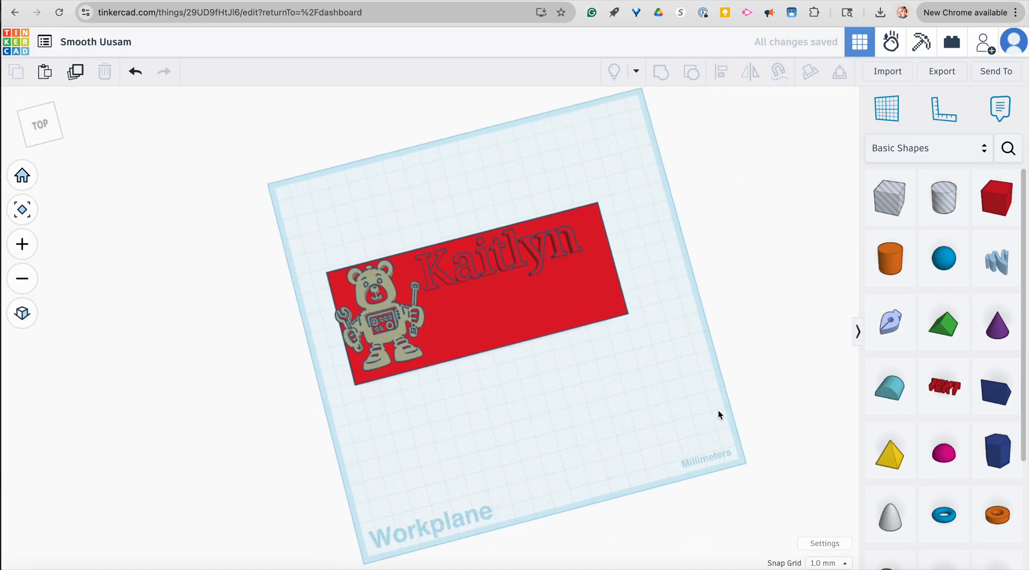
Step: Search the community shapes for gear and place the orange Gear and the grey UsefulGear on the workplane in front of the box
click(1008, 149)
text(gear)
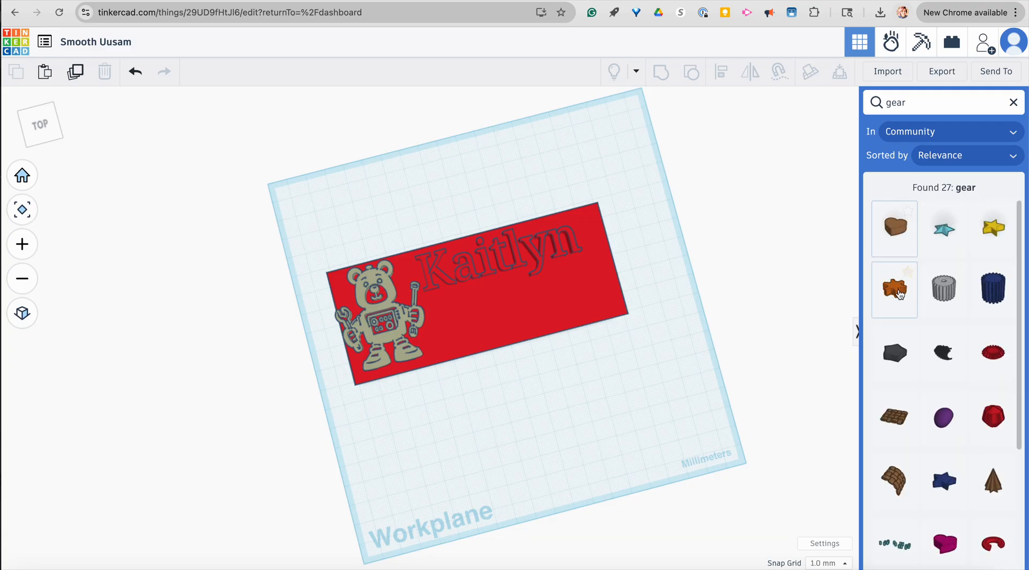
click(877, 305)
click(588, 405)
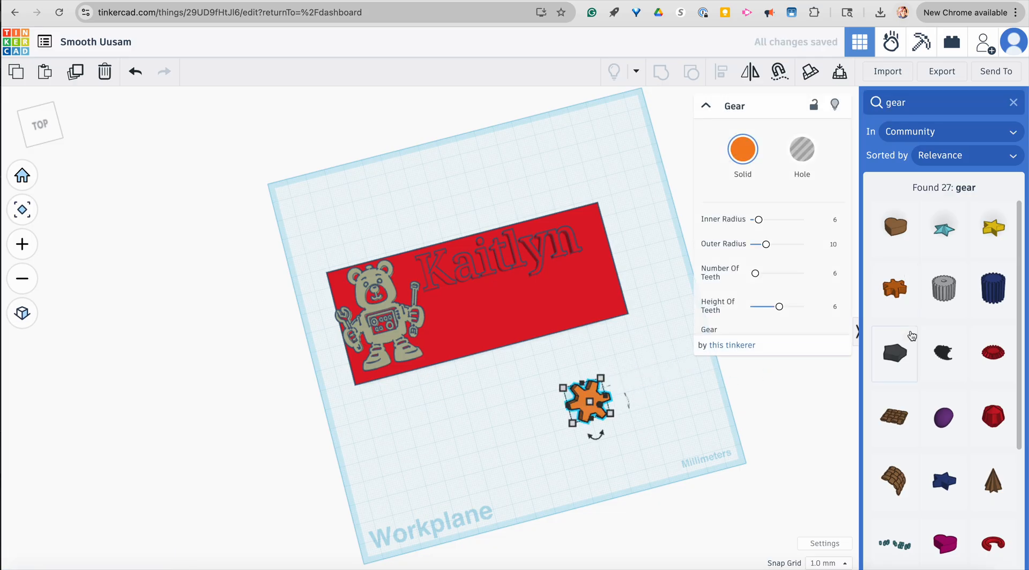
click(944, 290)
click(672, 422)
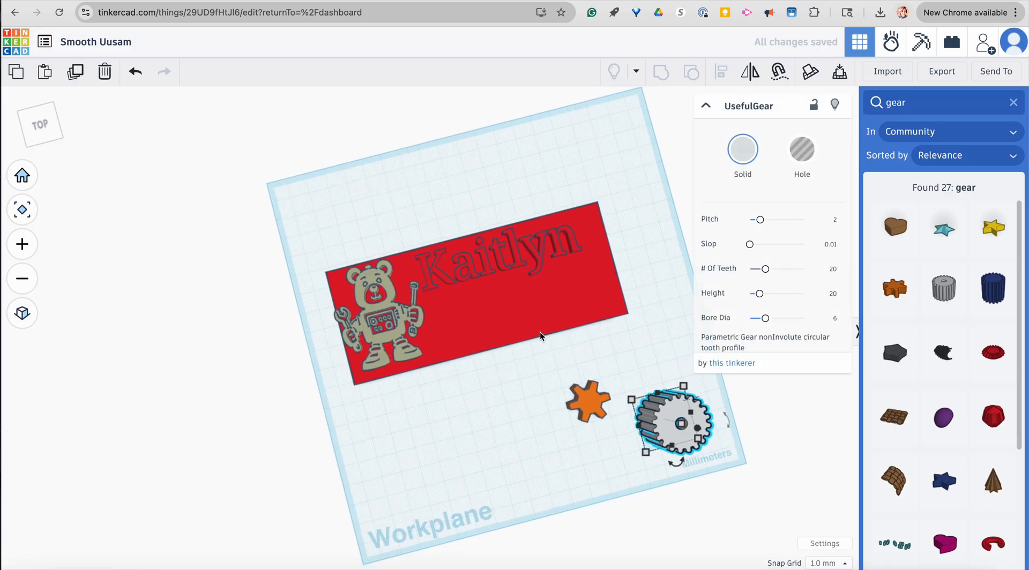
Step: Enlarge the name text slightly by stretching it toward the box's right end
scroll(539, 332, up, 2)
click(511, 232)
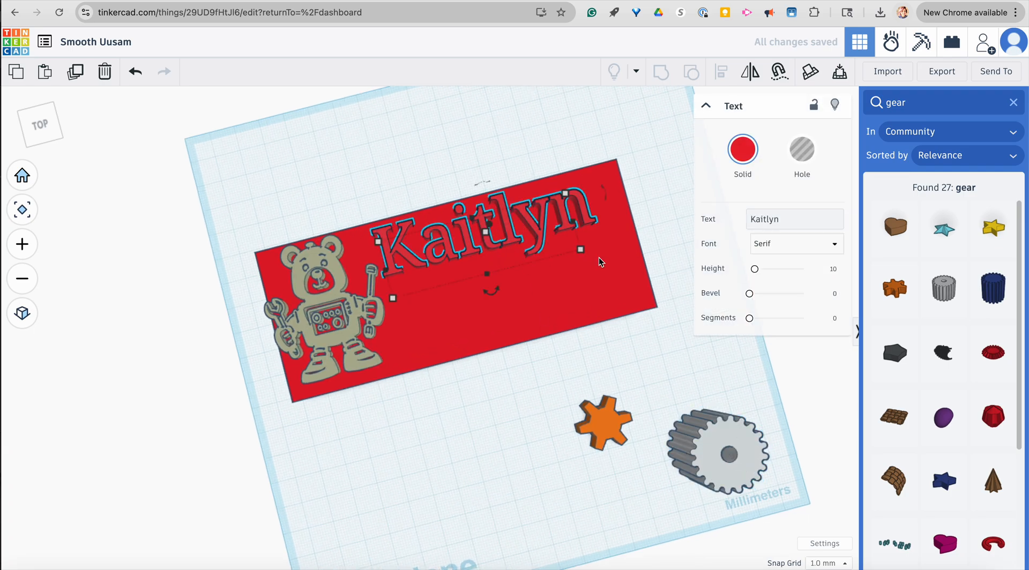
drag(581, 249, 599, 235)
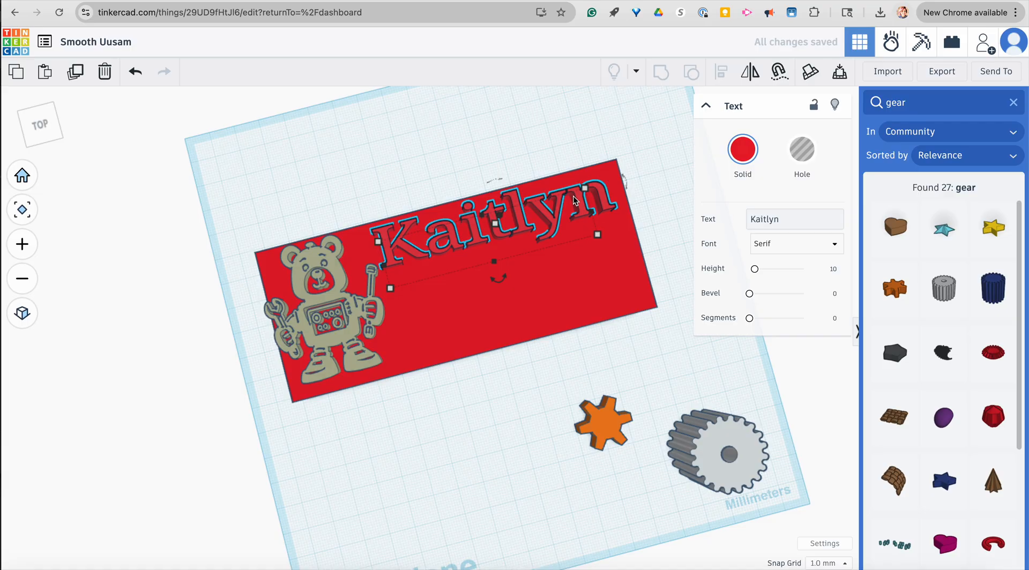
click(570, 146)
click(570, 200)
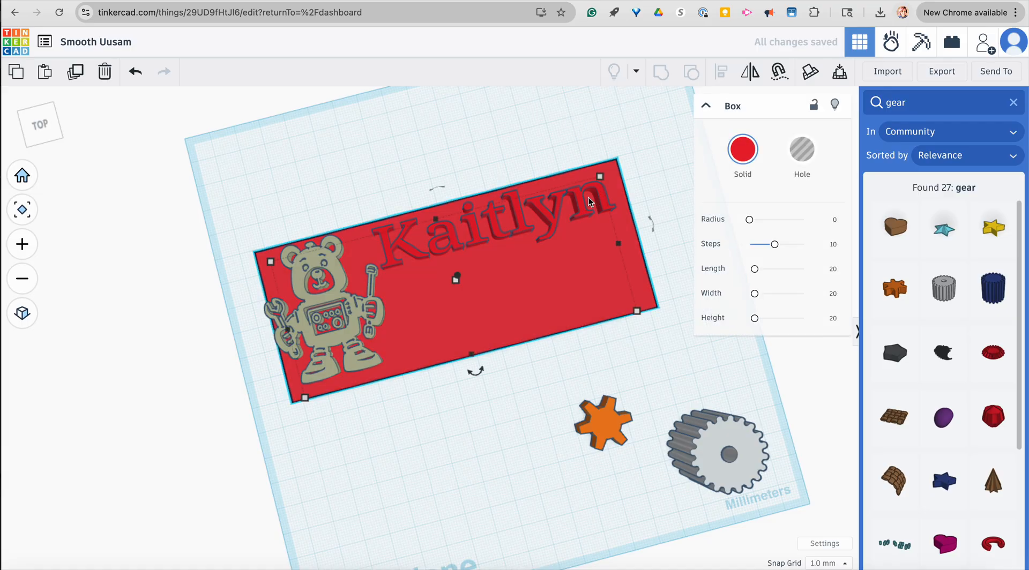
click(646, 147)
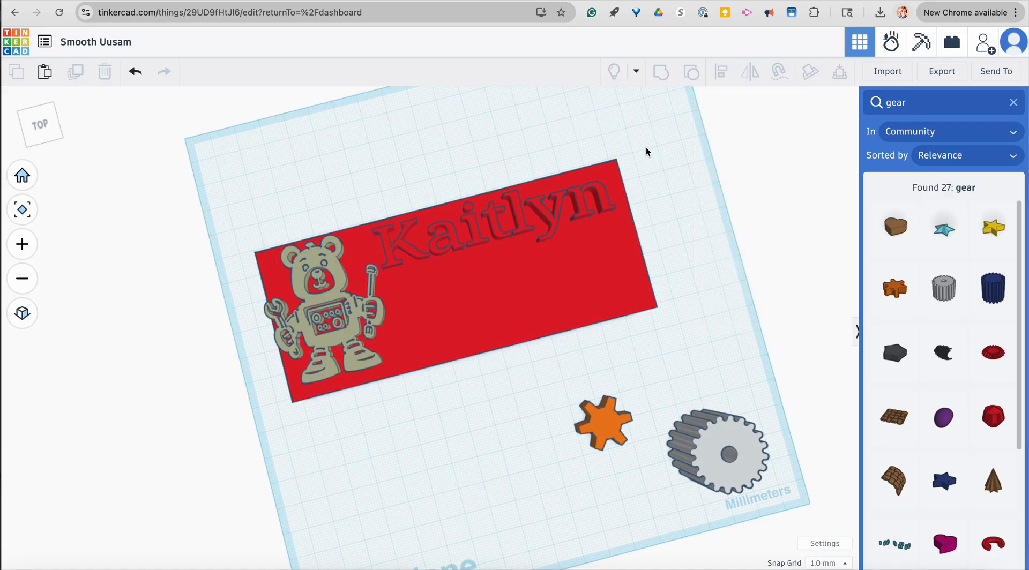
Step: Duplicate the name text and place the copy directly below the original on the box
click(598, 188)
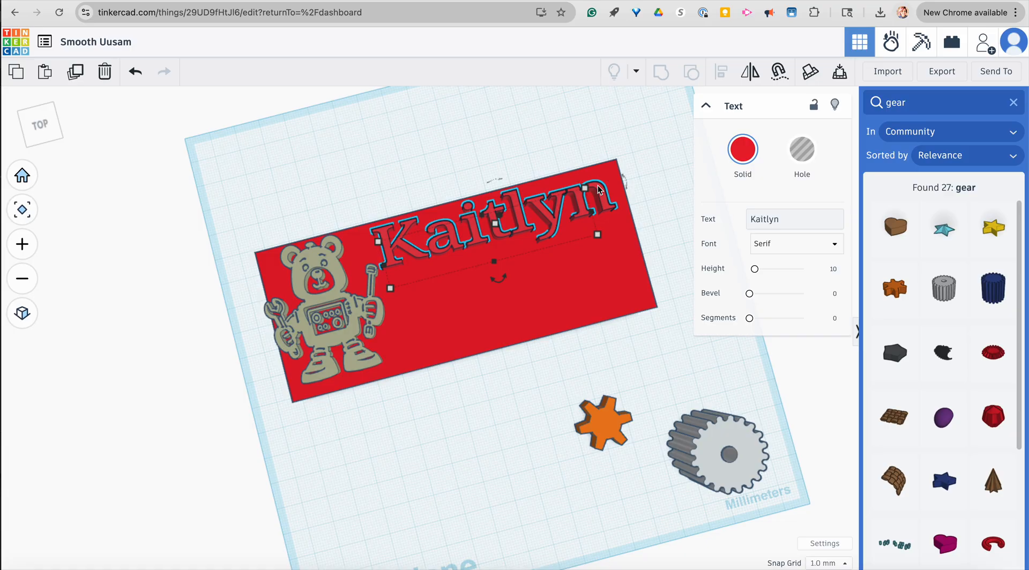
key(super+v)
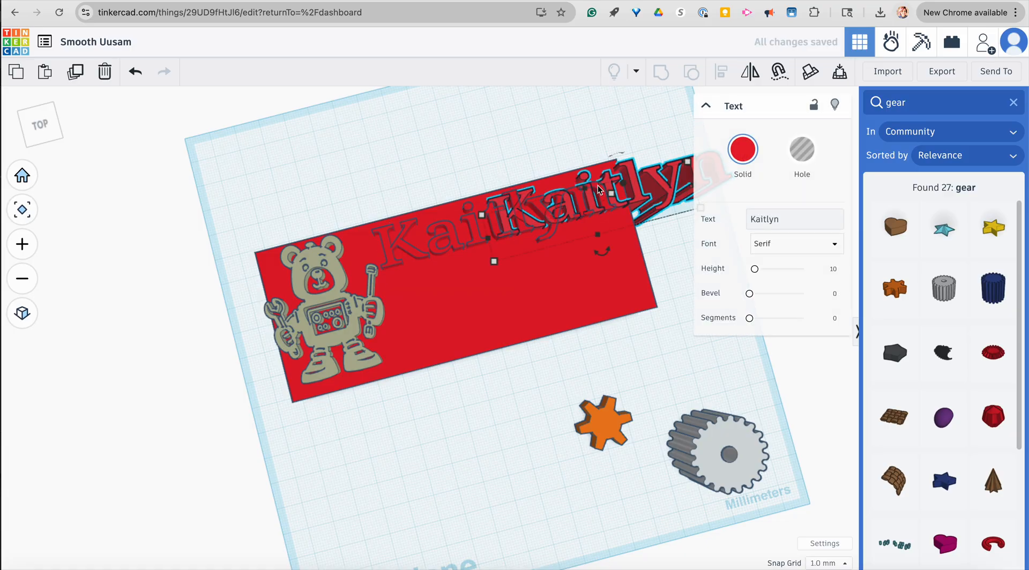
drag(648, 192, 549, 267)
click(548, 267)
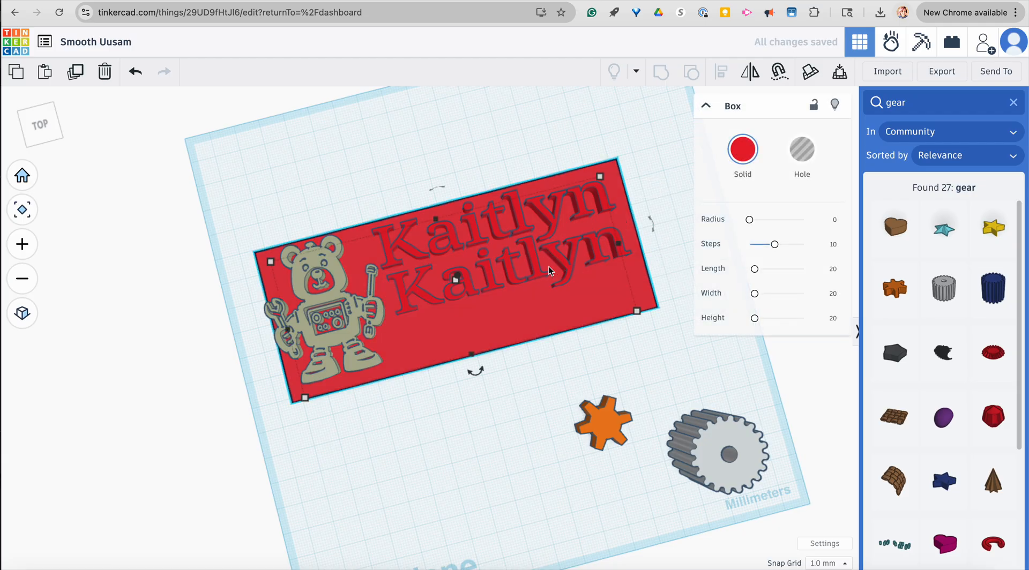
Step: Change the lower text copy's wording to iLab
click(627, 253)
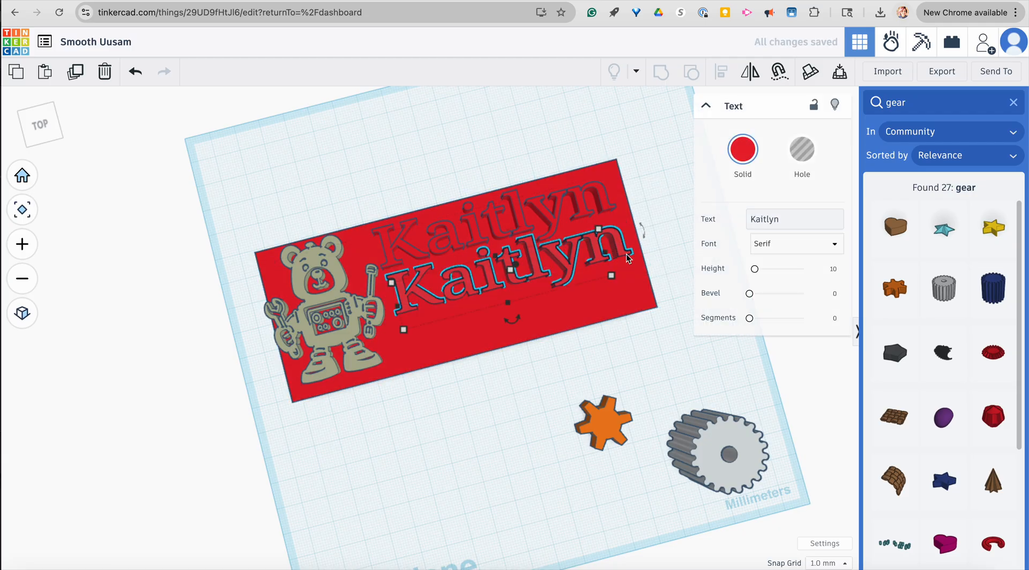
click(785, 218)
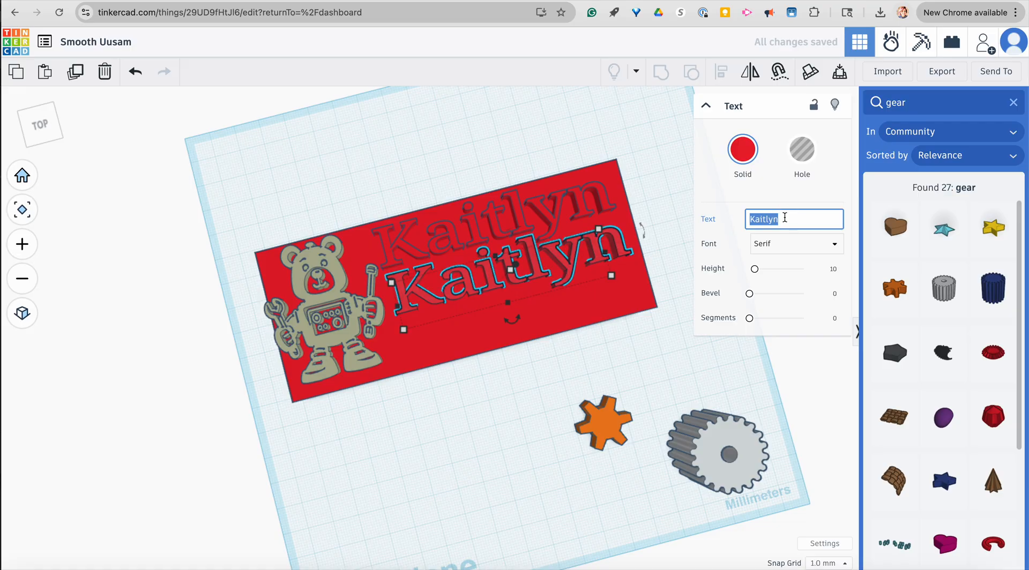
text(iLab)
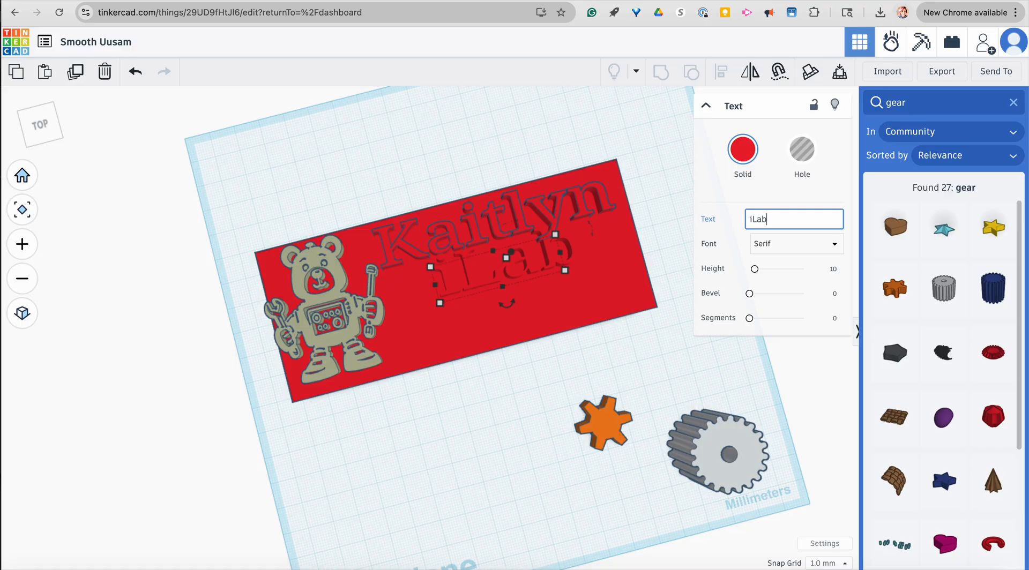
click(476, 420)
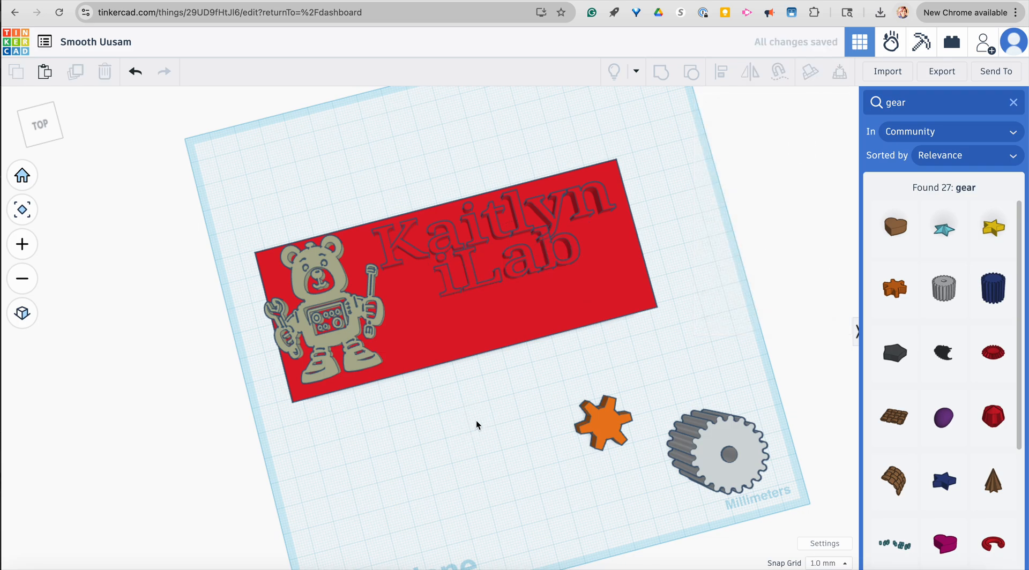
Step: Position the iLab text beneath the name, roughly aligned with the name's left edge beside the bear
right_drag(504, 416, 548, 259)
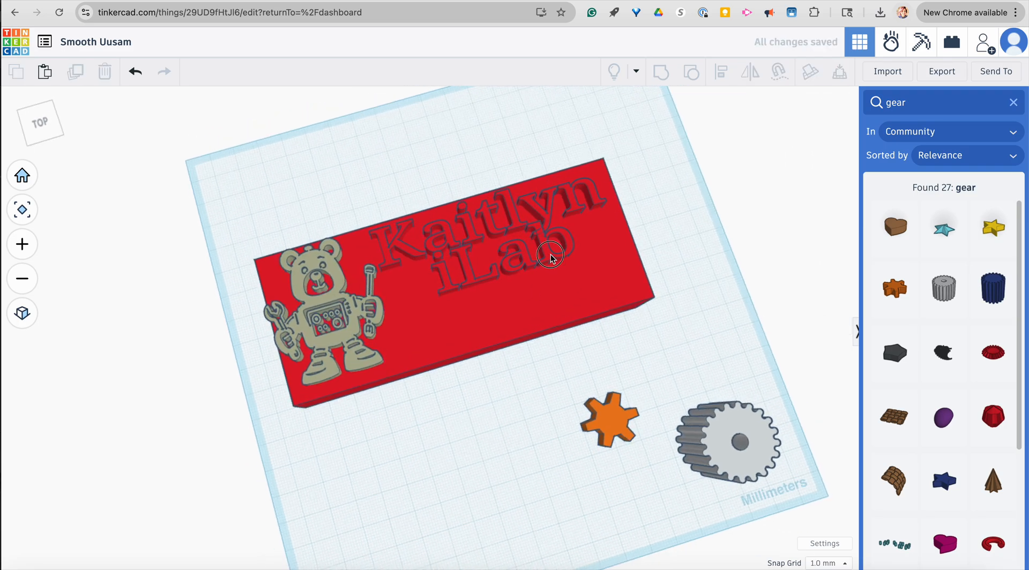
drag(548, 259, 535, 278)
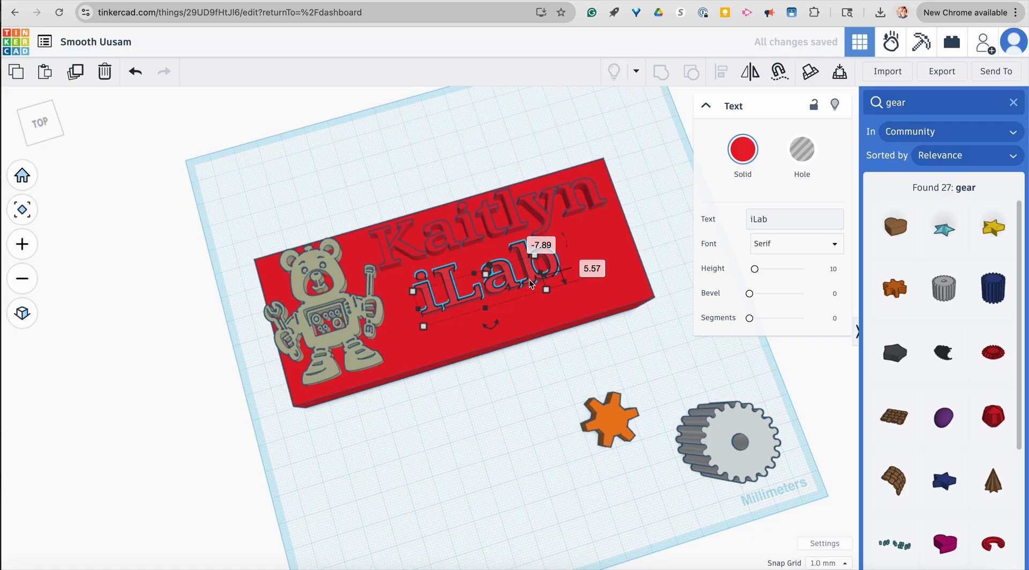
key(Down)
key(Down)
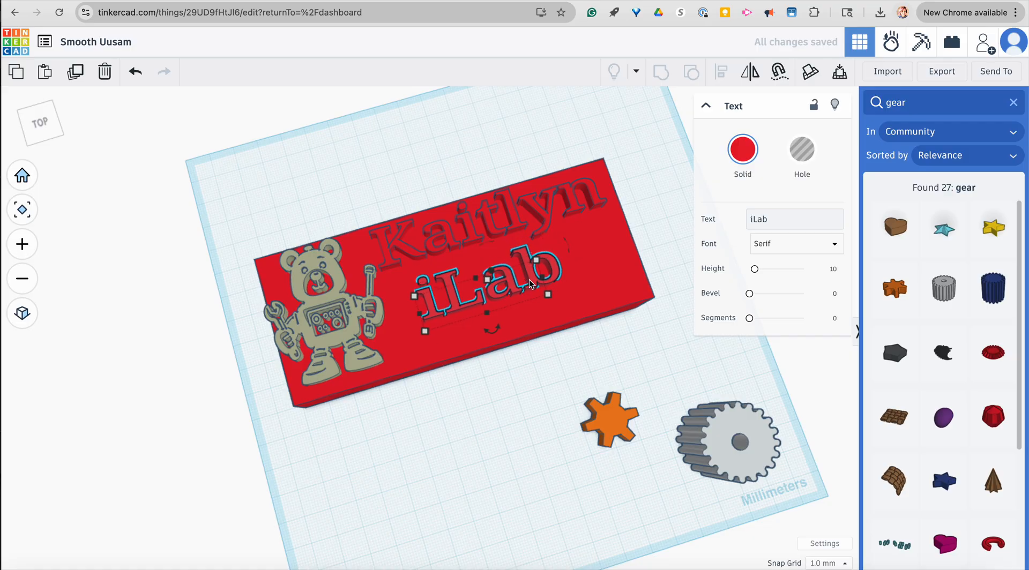
key(Left)
key(Left)
key(Left)
key(Left)
key(Left)
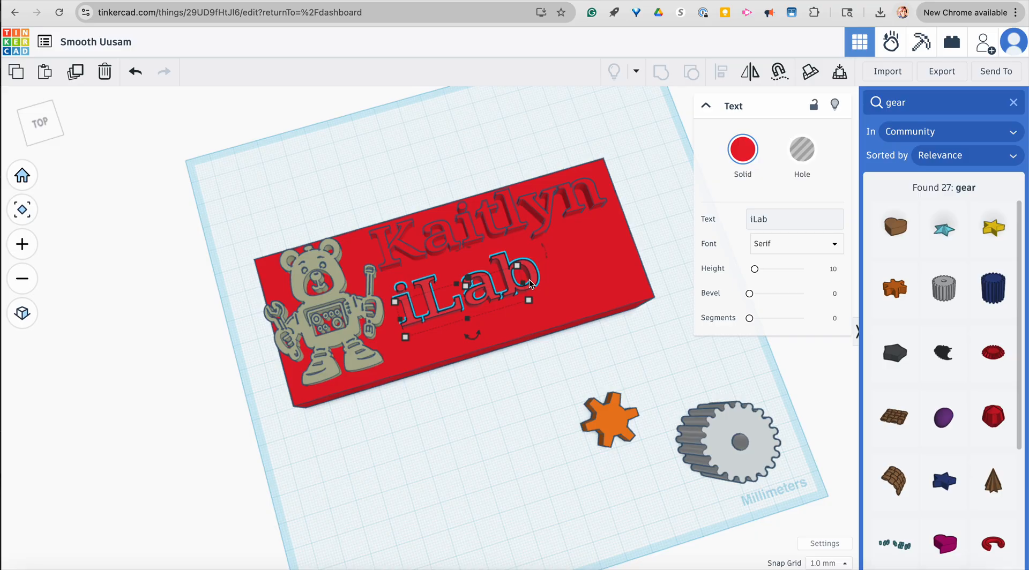
key(Up)
key(Up)
key(Up)
key(Up)
key(Left)
key(Left)
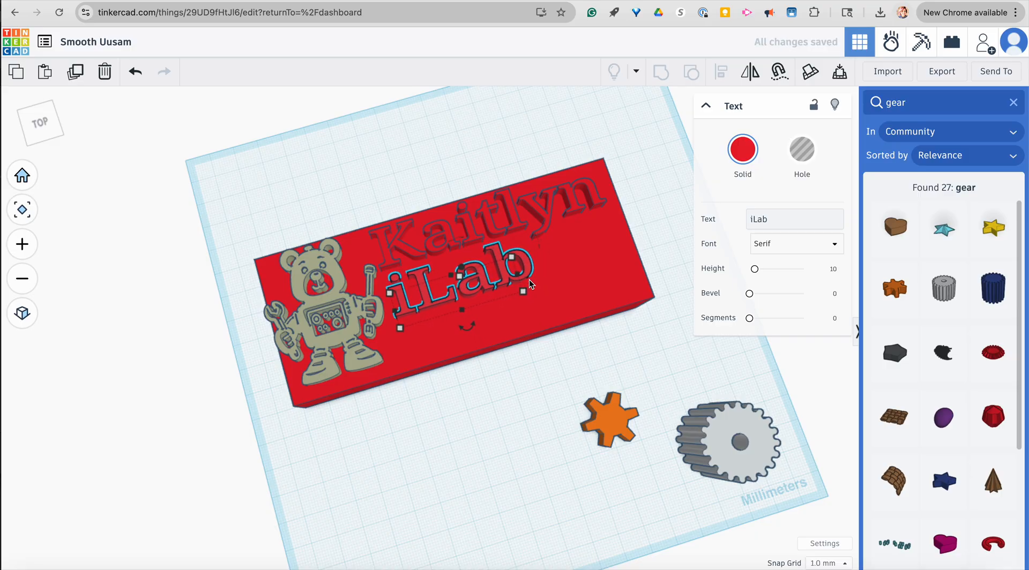
key(Right)
click(485, 401)
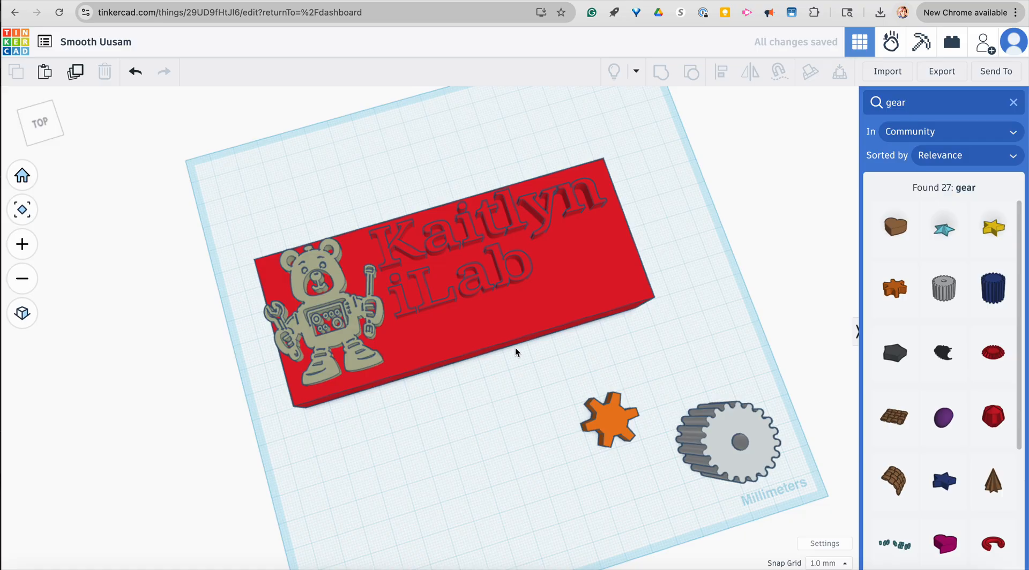
Step: Stretch the orange gear's height upward to slightly above the box's top surface
click(732, 436)
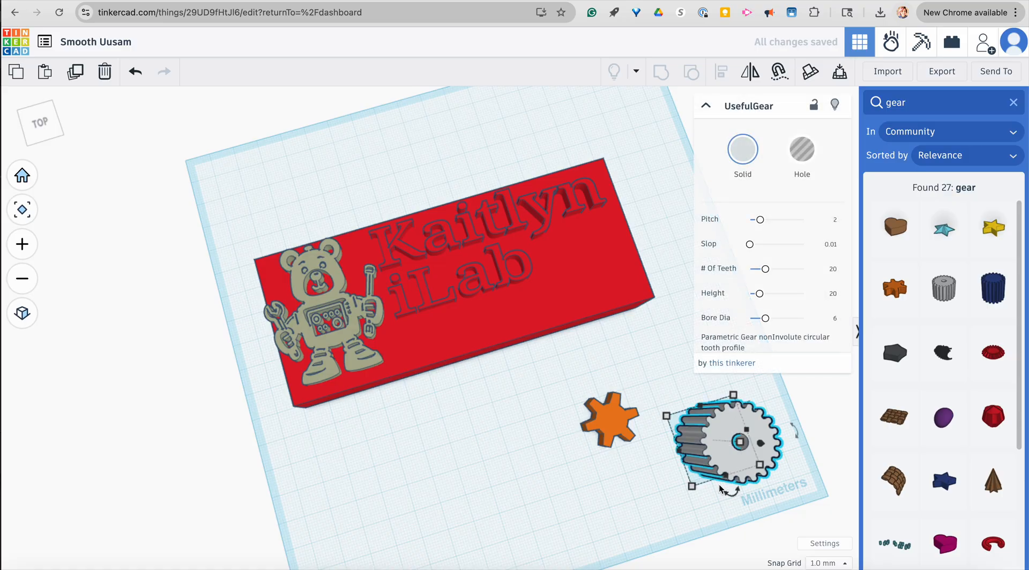
click(625, 427)
right_drag(625, 427, 630, 310)
drag(648, 385, 651, 310)
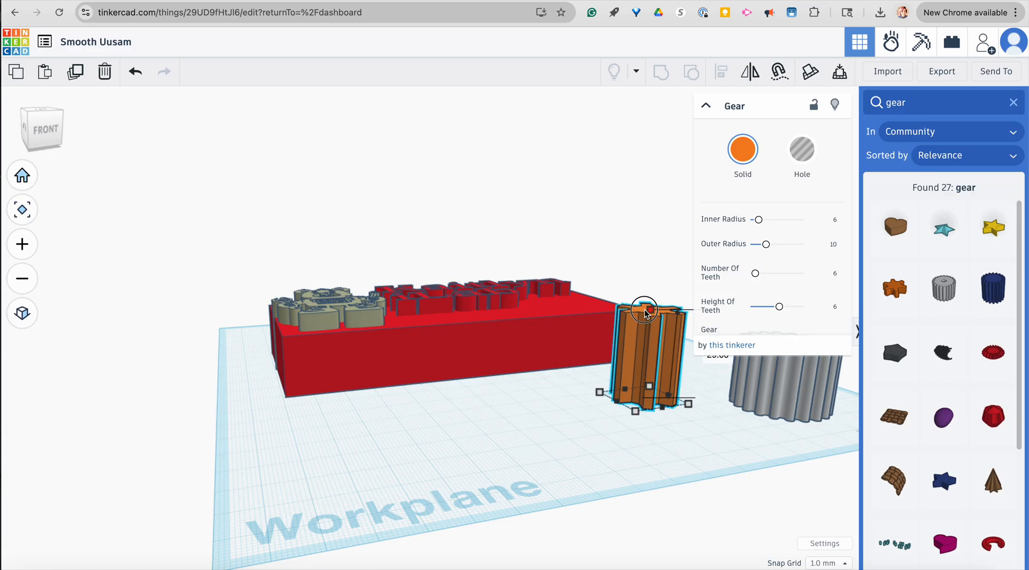
Step: Move the silver gear closer so it sits right beside the orange gear in front of the box
click(725, 468)
right_drag(712, 471, 621, 544)
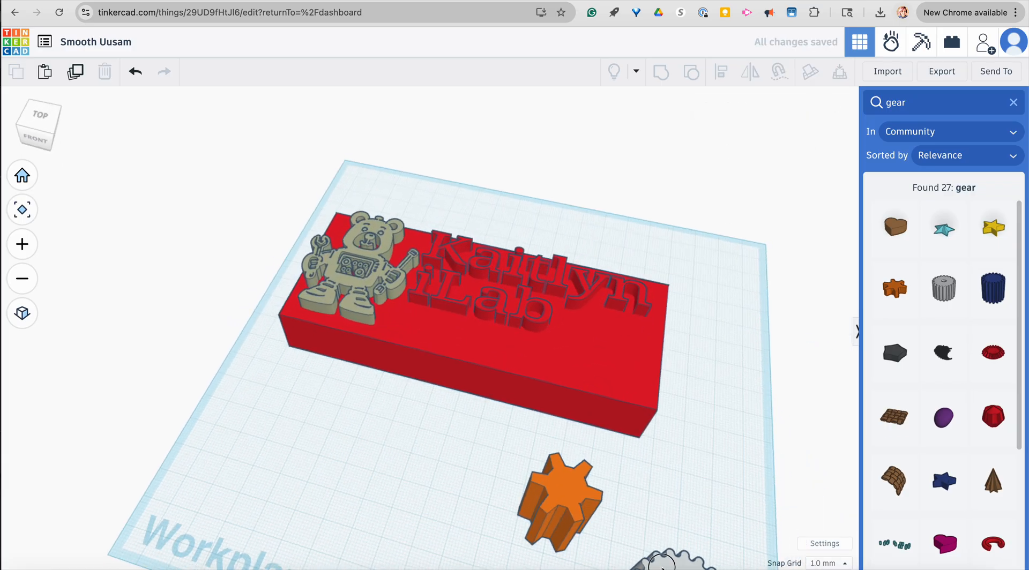
click(629, 527)
drag(628, 527, 625, 524)
Step: Stretch the silver gear's height upward to about 30 mm, roughly matching the orange gear
click(703, 472)
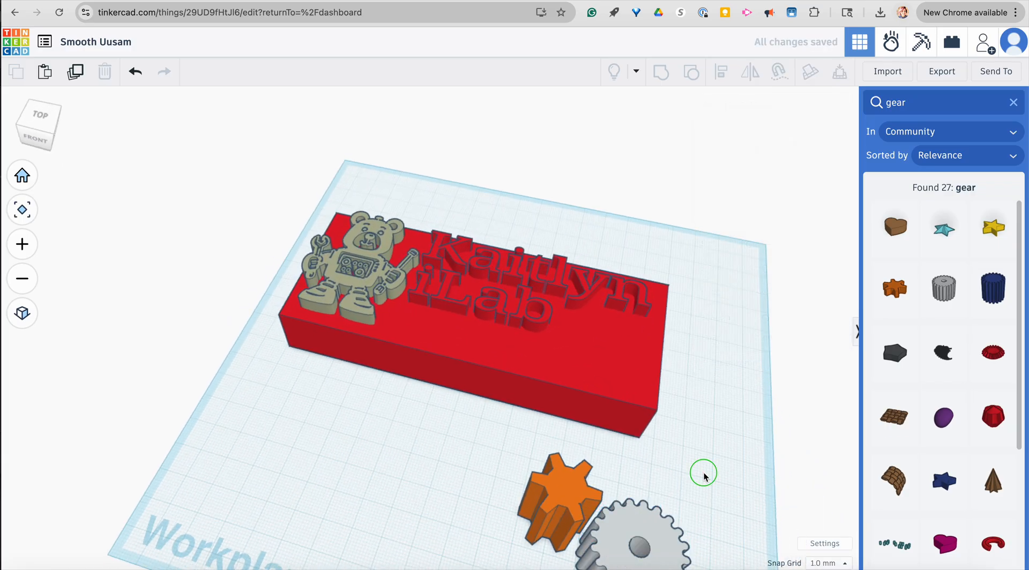
right_drag(703, 472, 735, 394)
click(724, 384)
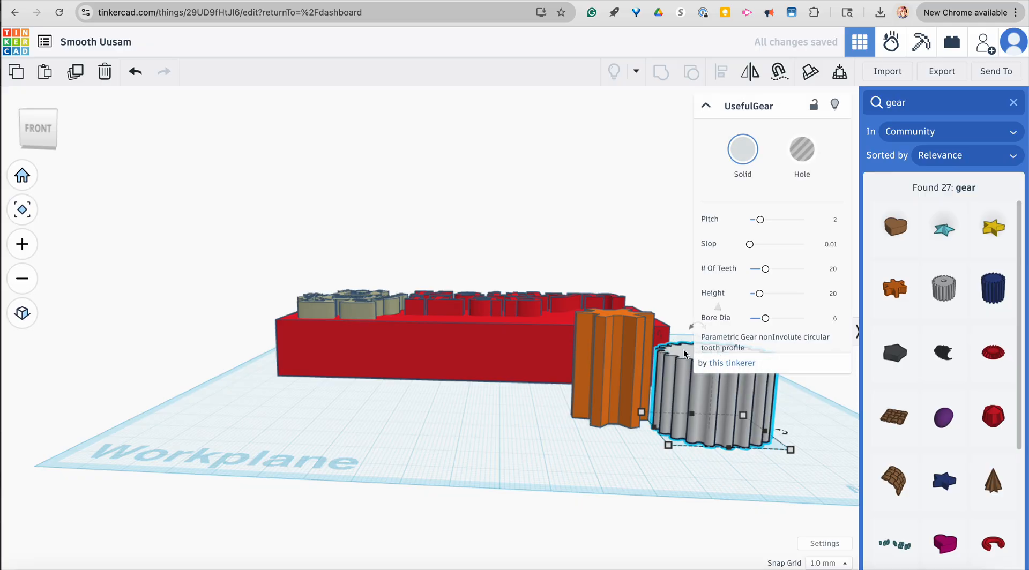
click(690, 446)
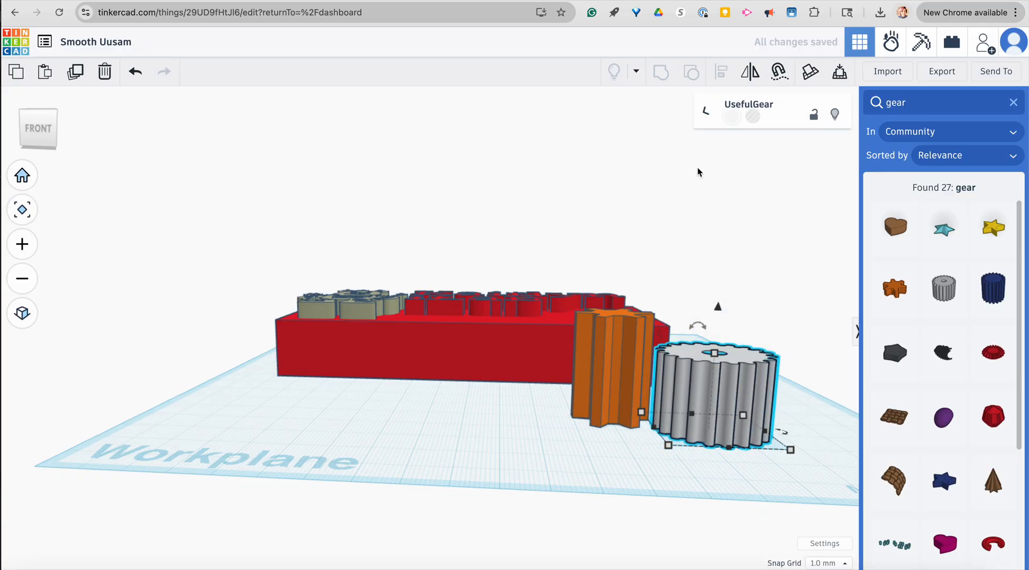
drag(714, 354, 718, 315)
click(567, 449)
Step: Move the box out from under the bear and lettering, and group the name text with the iLab text
right_drag(567, 448, 515, 540)
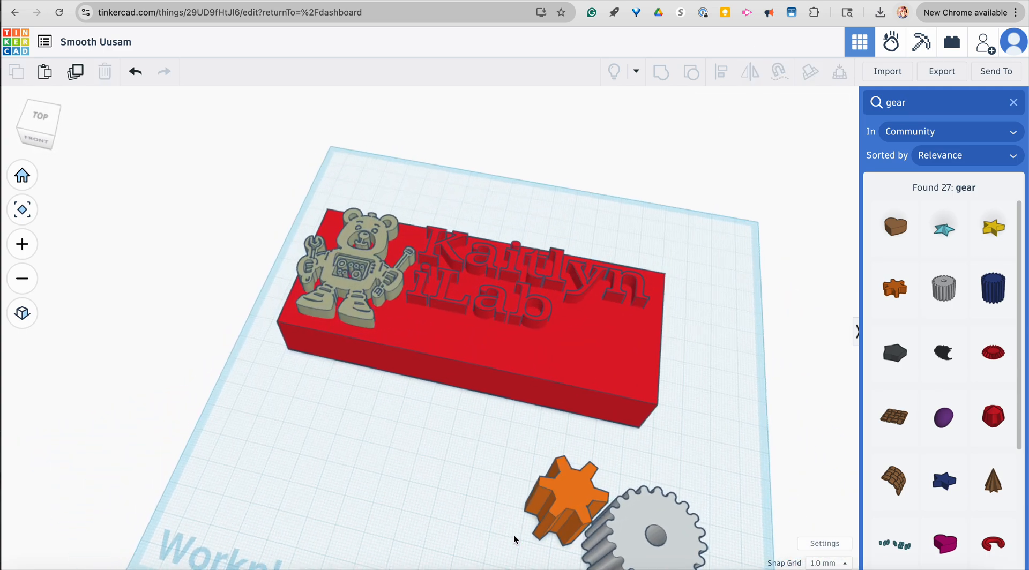
scroll(510, 542, down, 2)
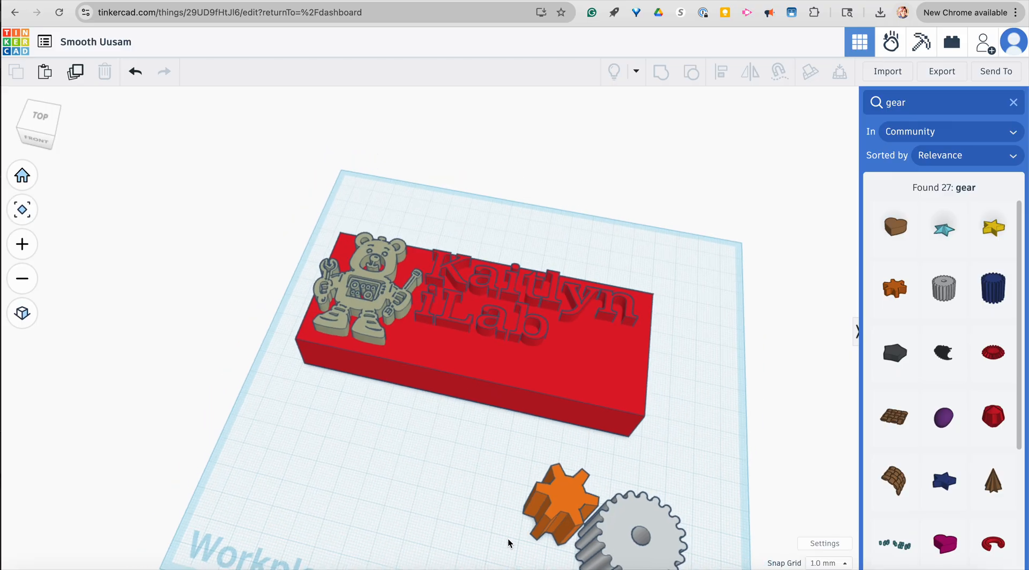
drag(581, 391, 460, 566)
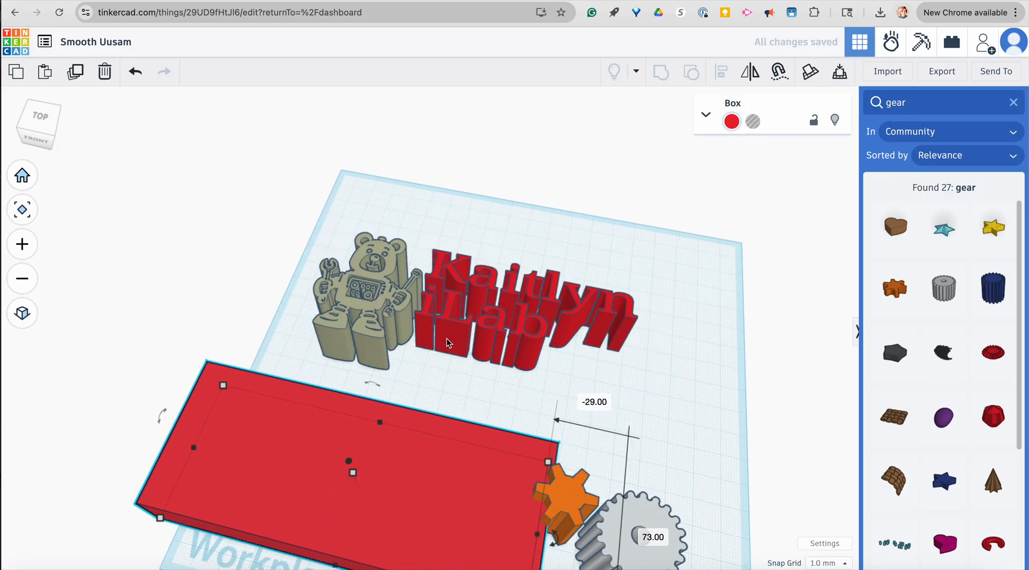
click(470, 353)
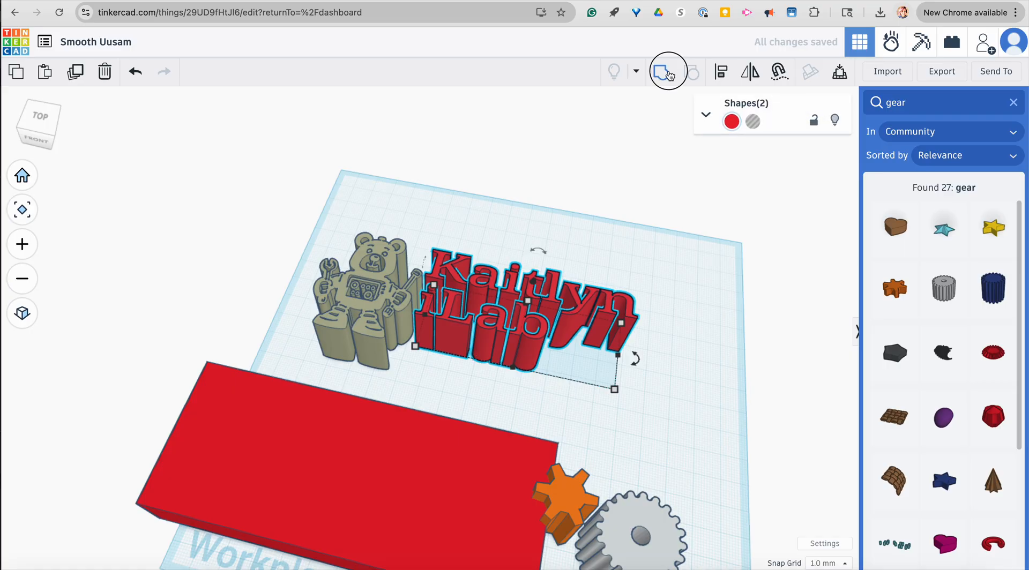
click(662, 71)
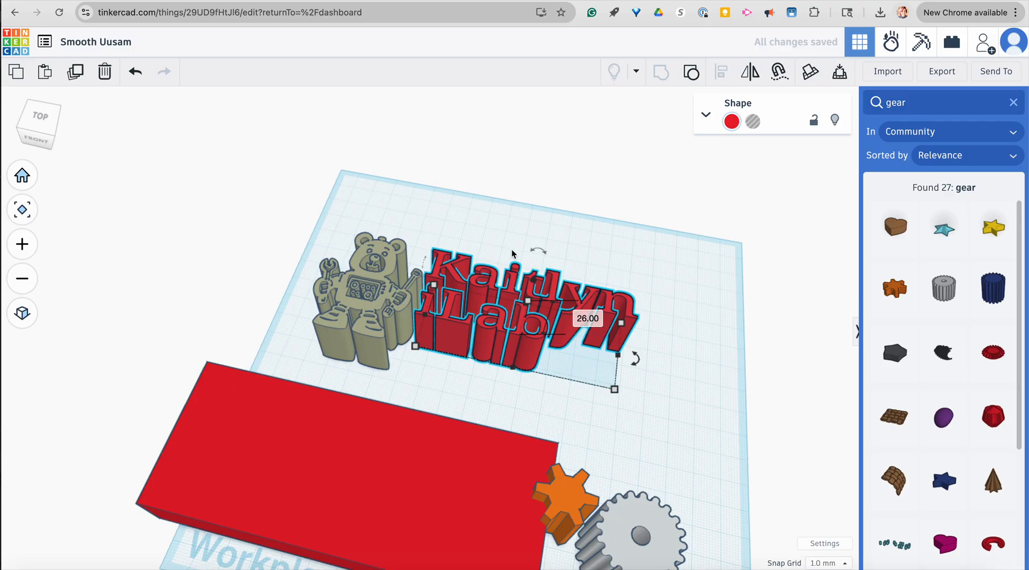
Step: Try shifting the grouped text back and away from the bear, and slide the box under the bear and out again
drag(494, 341, 538, 301)
drag(395, 441, 514, 303)
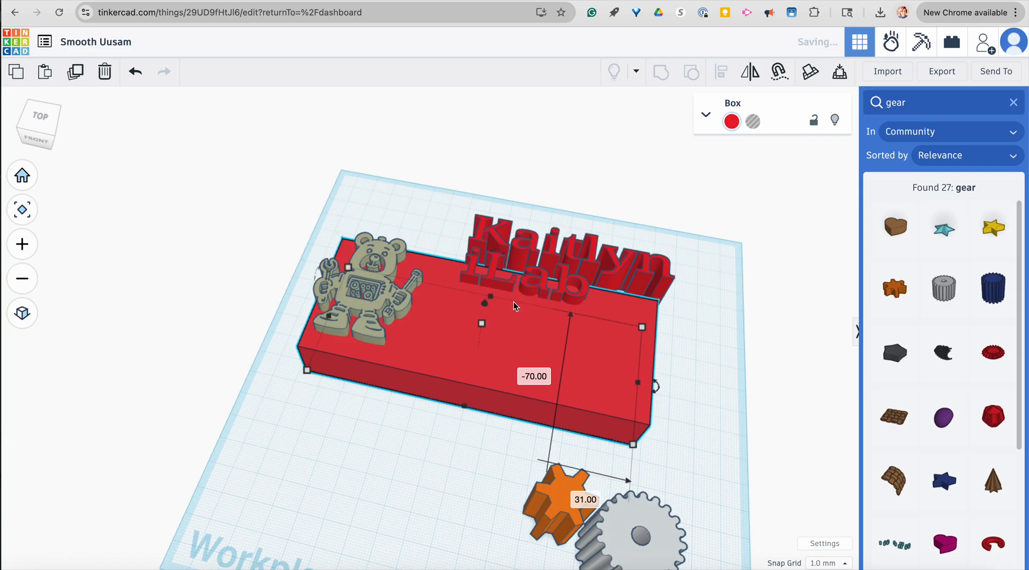
drag(471, 382, 395, 511)
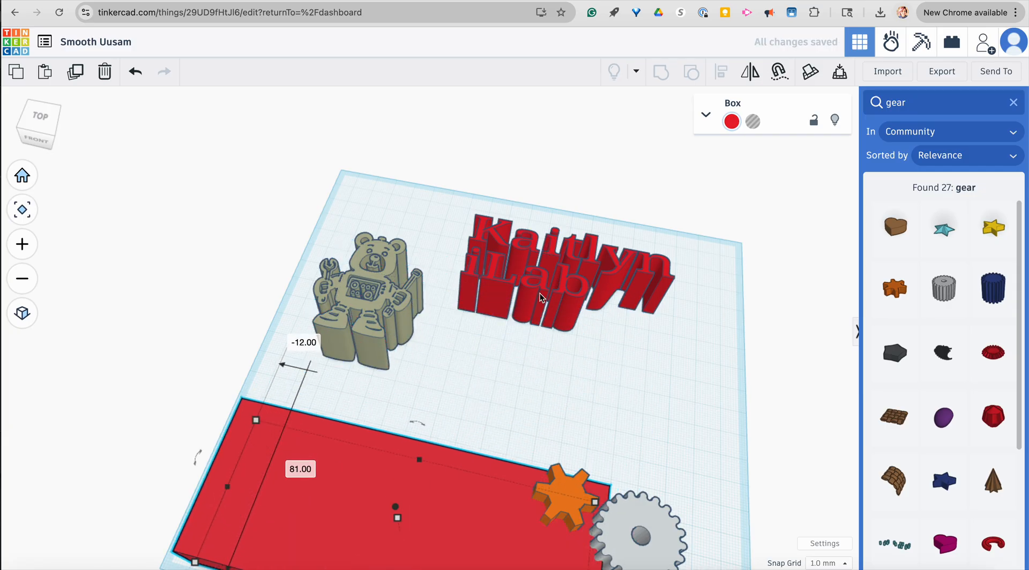
Step: Reposition the grouped text directly beside the bear, vertically centred against it
drag(539, 294, 494, 354)
click(473, 427)
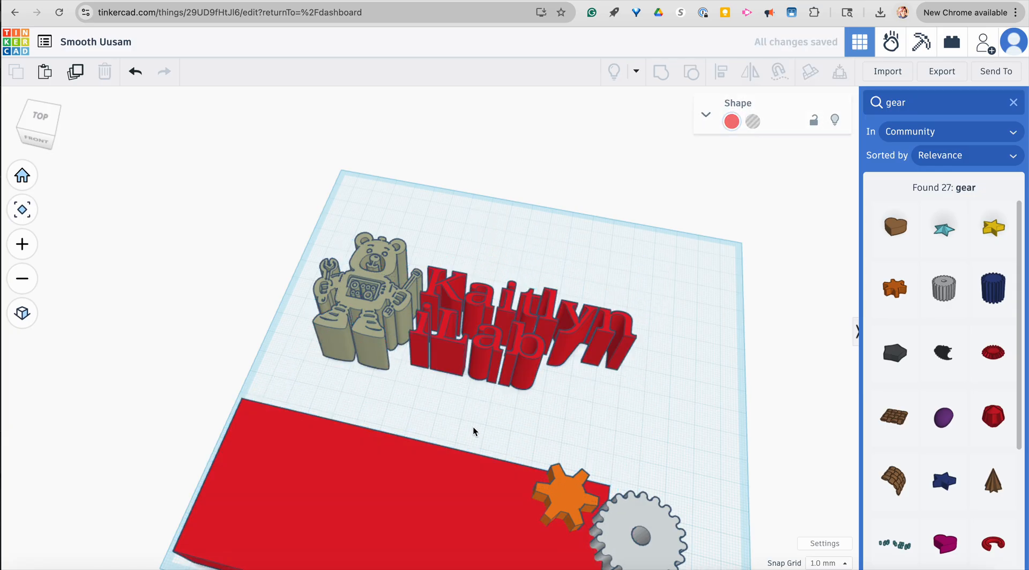
right_drag(473, 427, 512, 492)
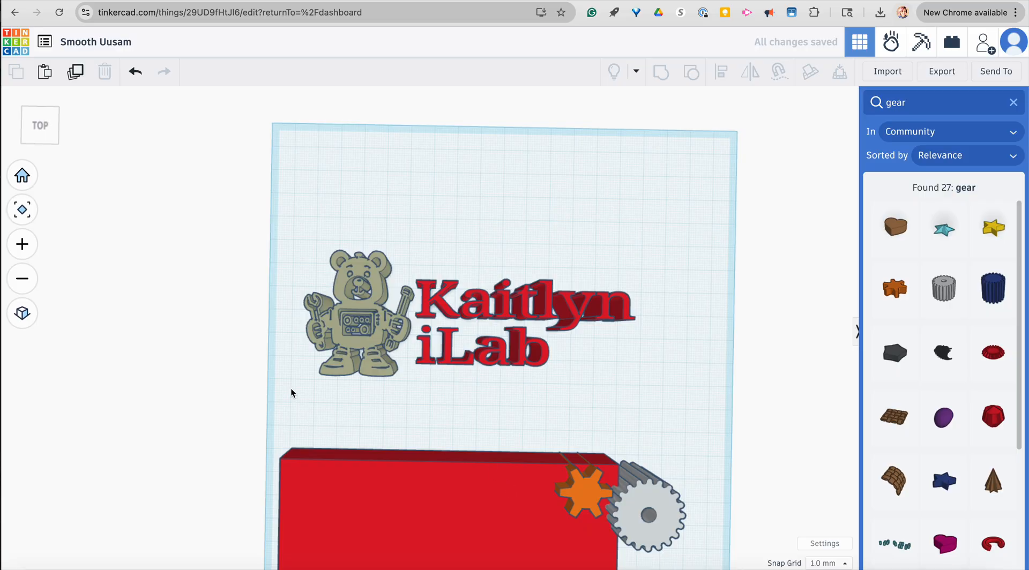
click(442, 358)
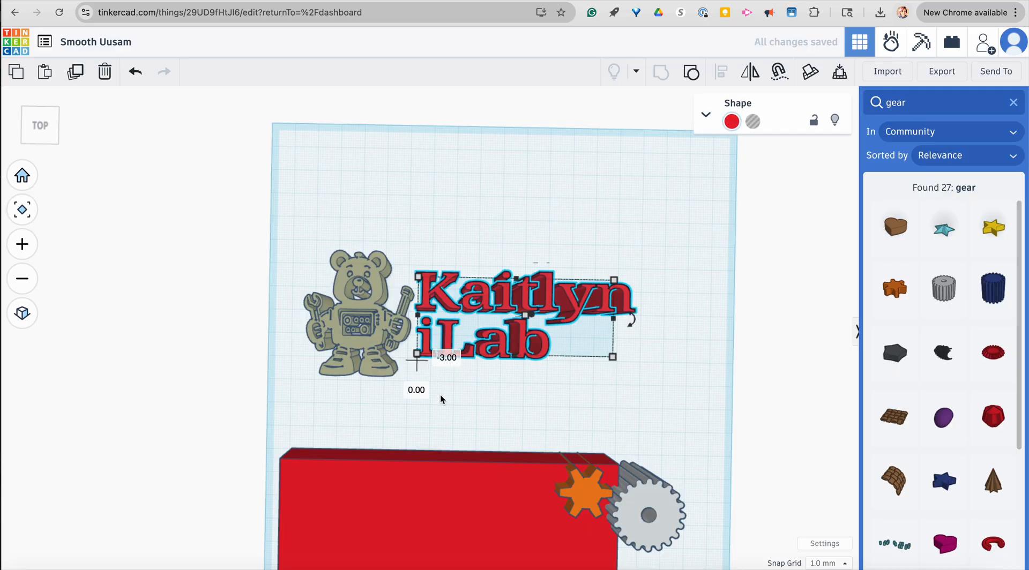
Step: Group the bear with the lettering into one shape and move it to the back of the workplane
drag(351, 416, 531, 161)
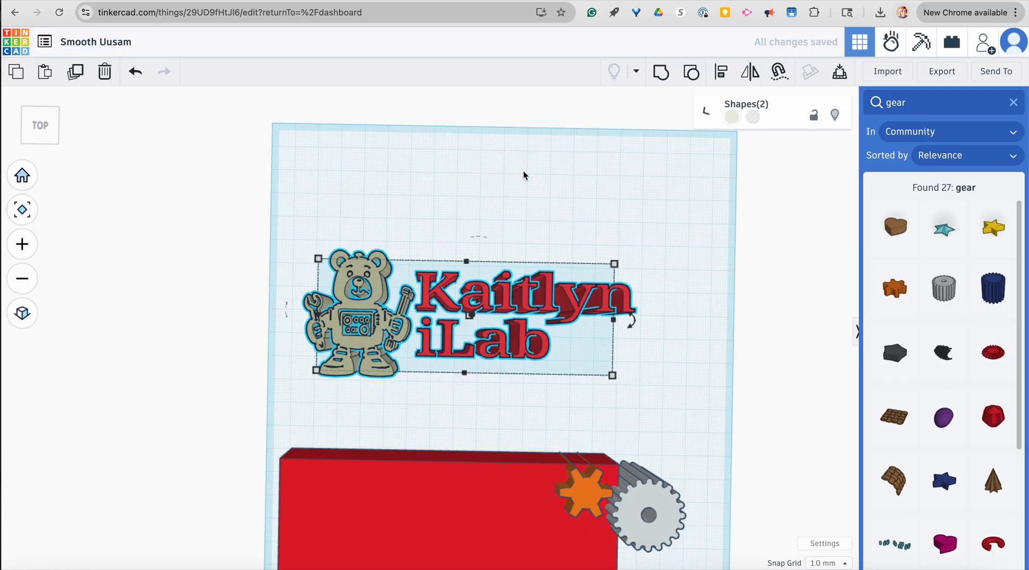
click(661, 71)
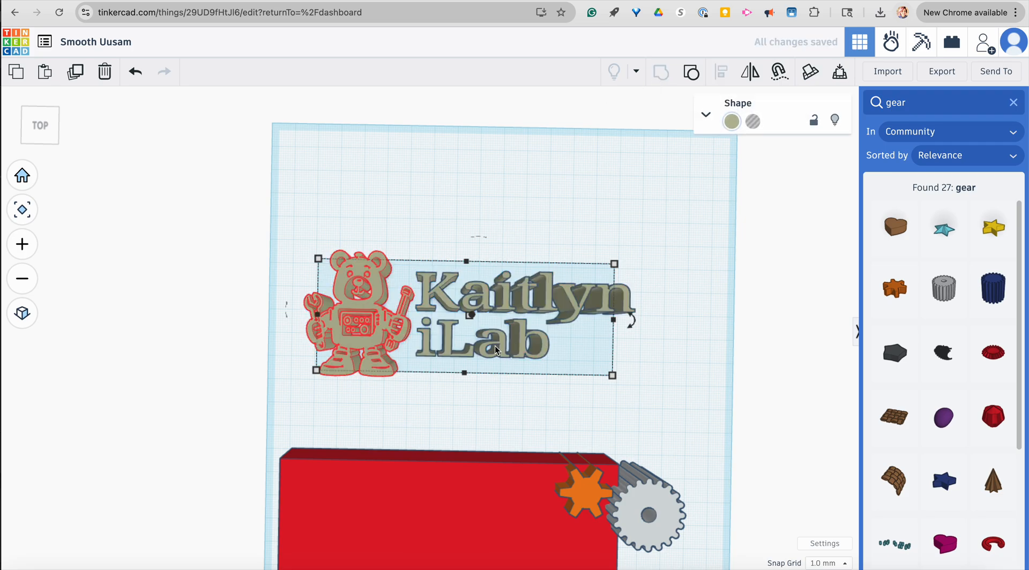
drag(511, 354, 483, 258)
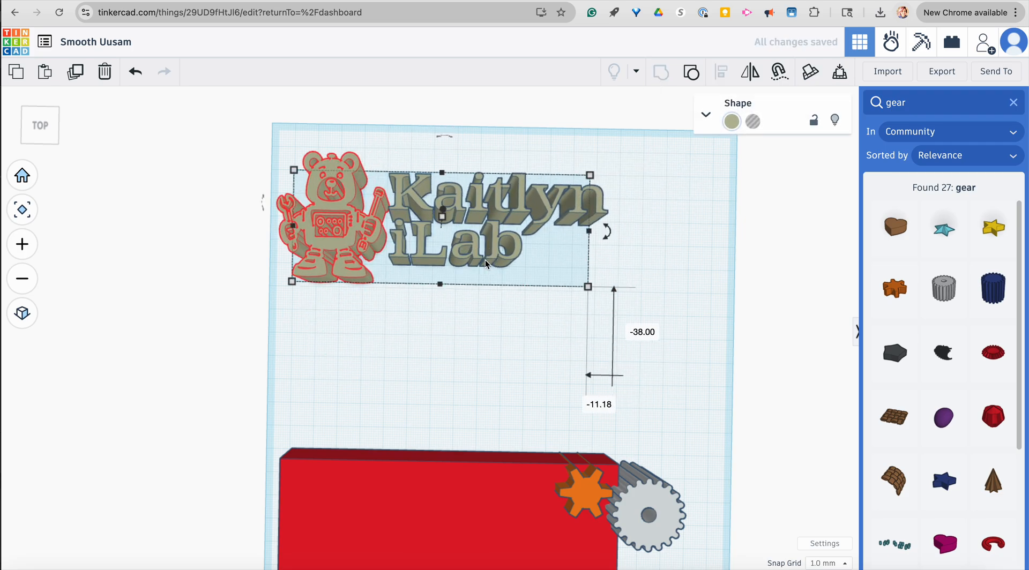
Step: Move the box back from the front edge and place the grouped bear and lettering onto it, inside its edges
click(494, 402)
drag(493, 400, 481, 344)
right_drag(453, 496, 458, 456)
drag(483, 201, 509, 357)
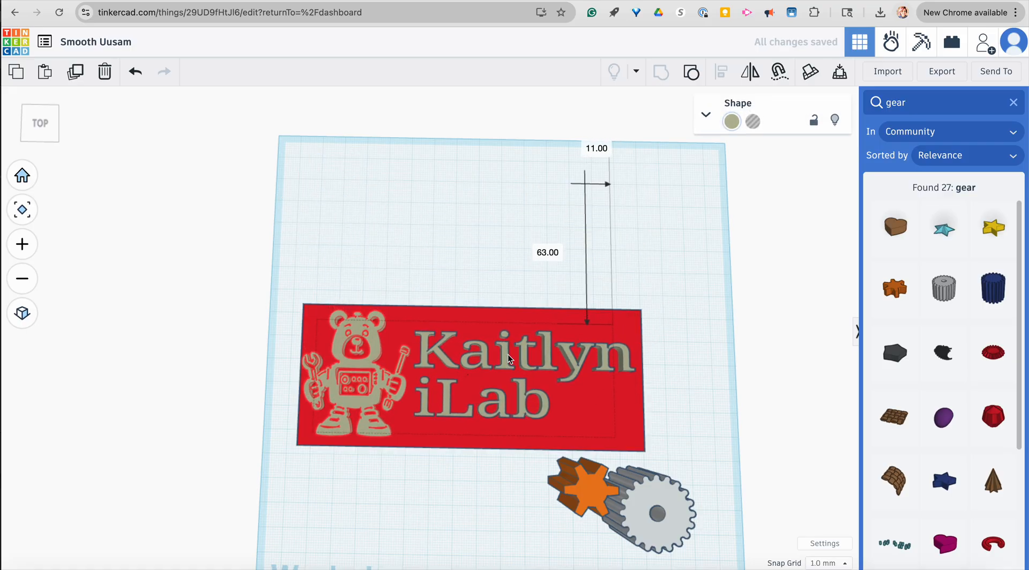
click(477, 464)
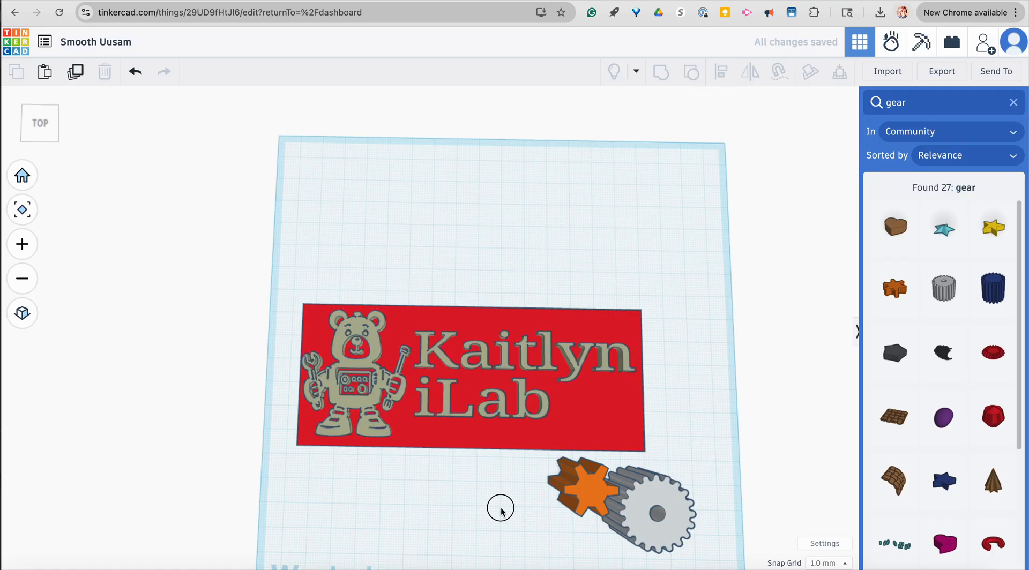
Step: Set the silver gear's height to 26 mm
right_drag(501, 509, 473, 451)
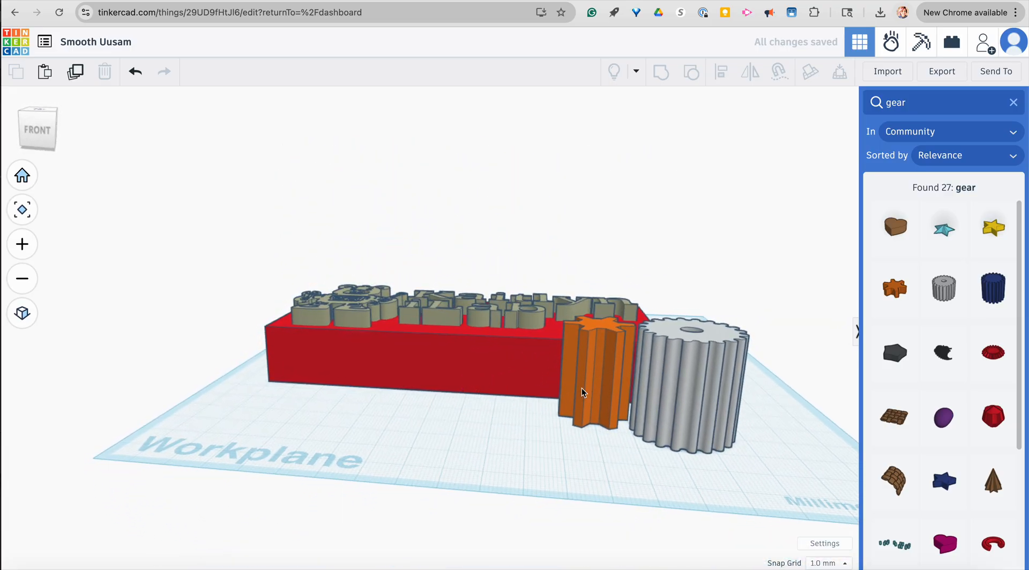
click(581, 391)
click(681, 354)
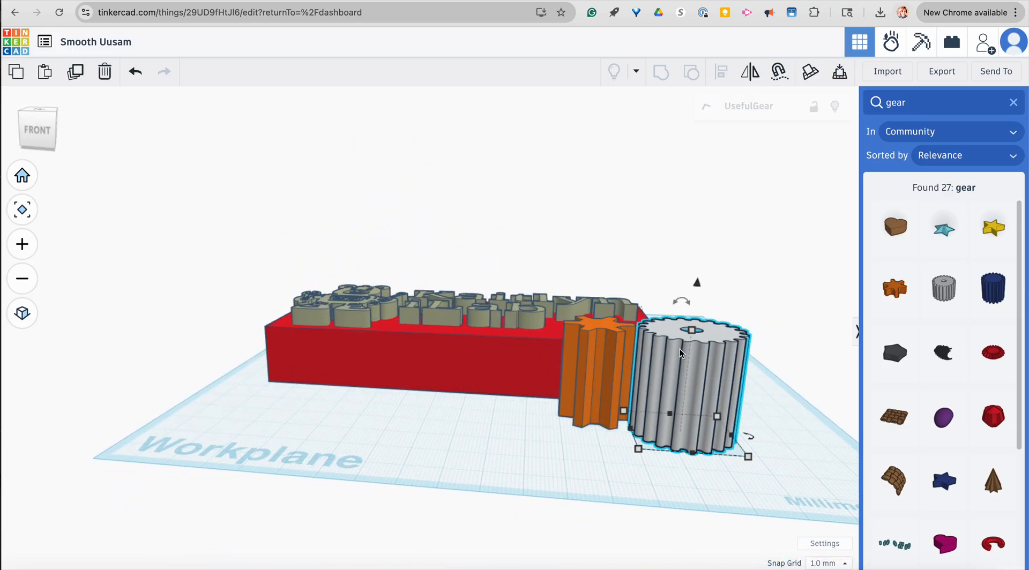
click(619, 344)
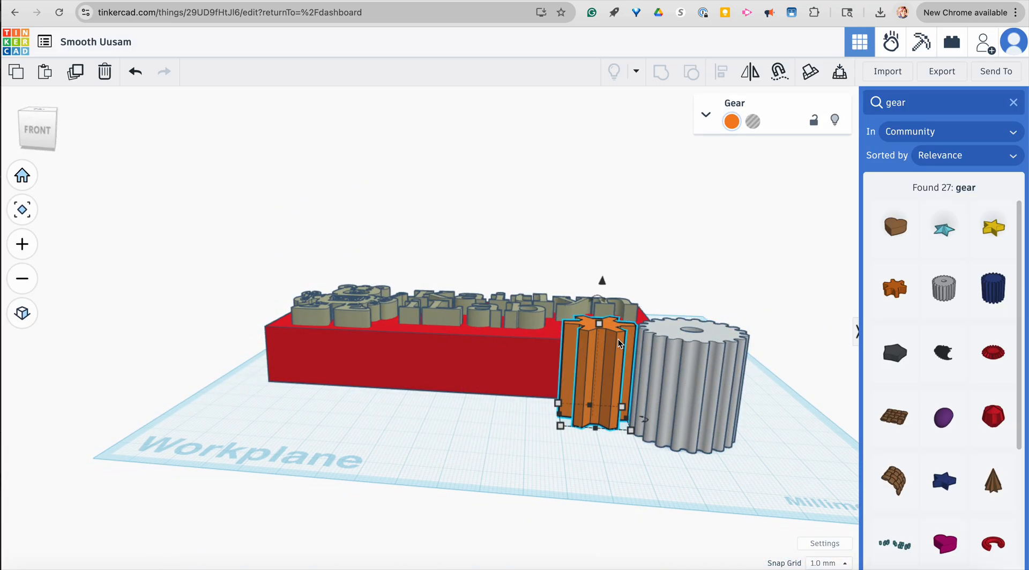
click(686, 356)
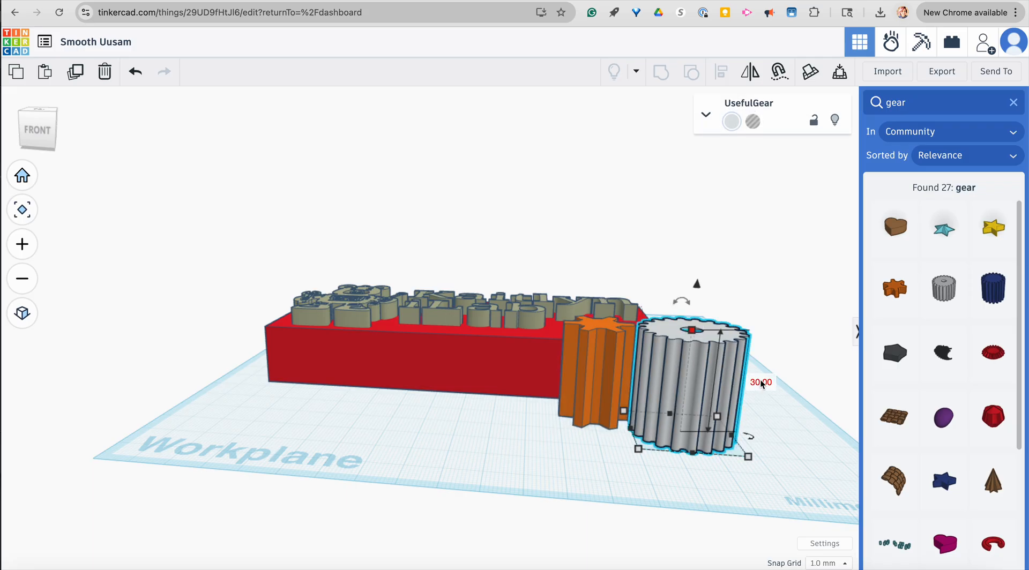
click(762, 382)
text(26)
key(Return)
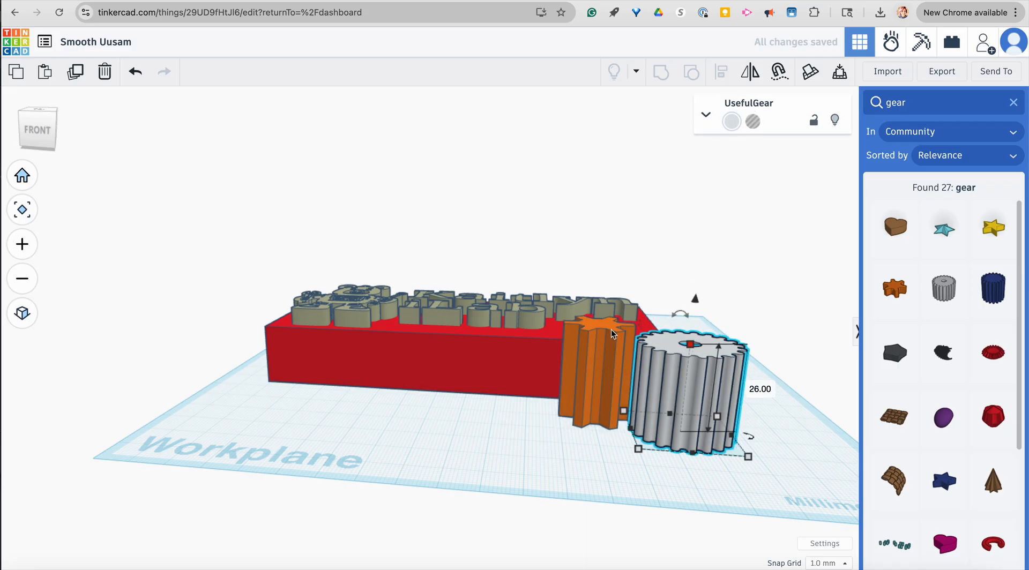
Step: Set the orange gear's height to 26 mm to match the silver gear
click(611, 334)
click(670, 372)
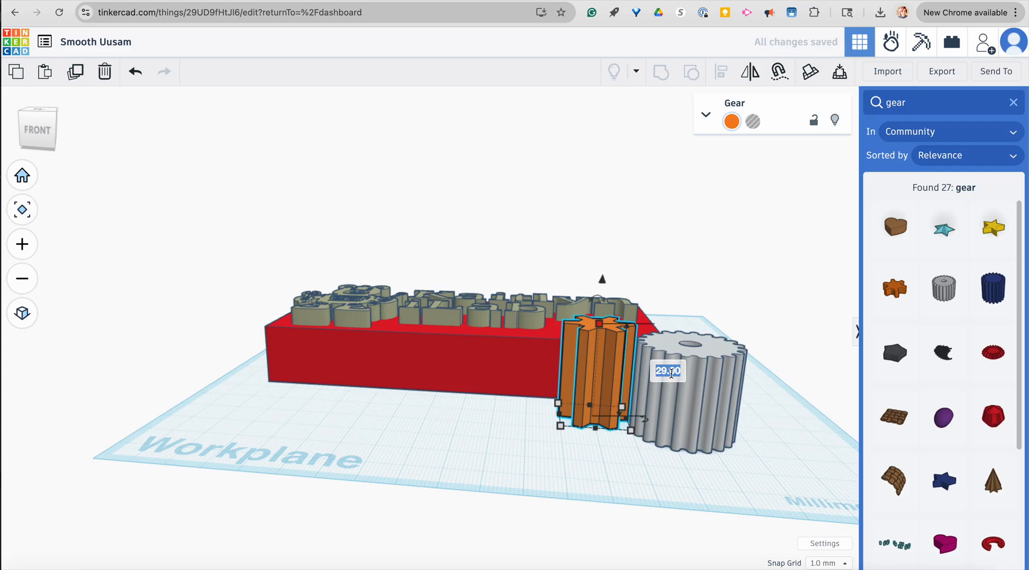
text(26)
key(Return)
click(595, 501)
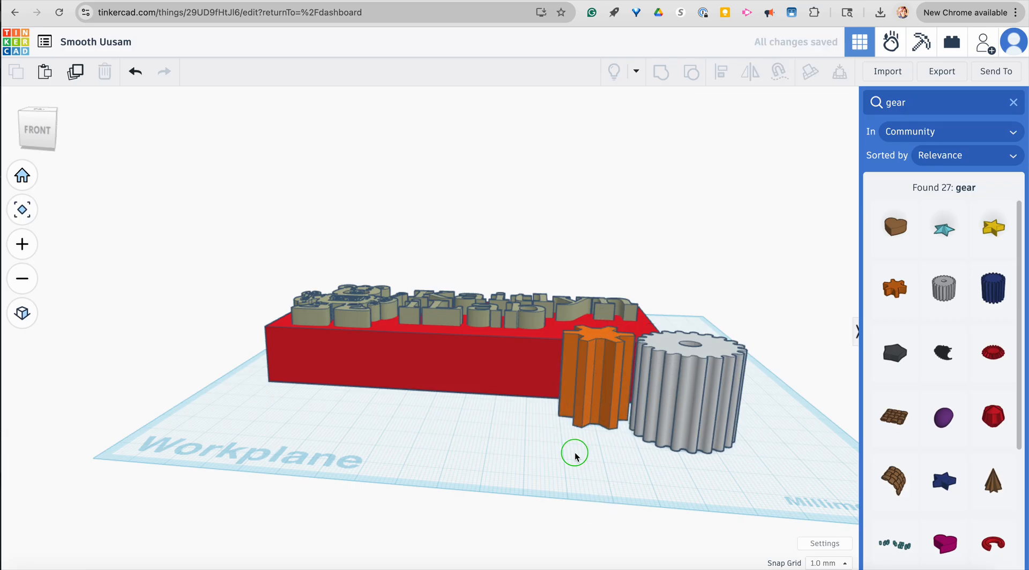
Step: Select both gears and group them into one shape
right_drag(575, 454, 557, 532)
drag(541, 553, 622, 537)
click(661, 71)
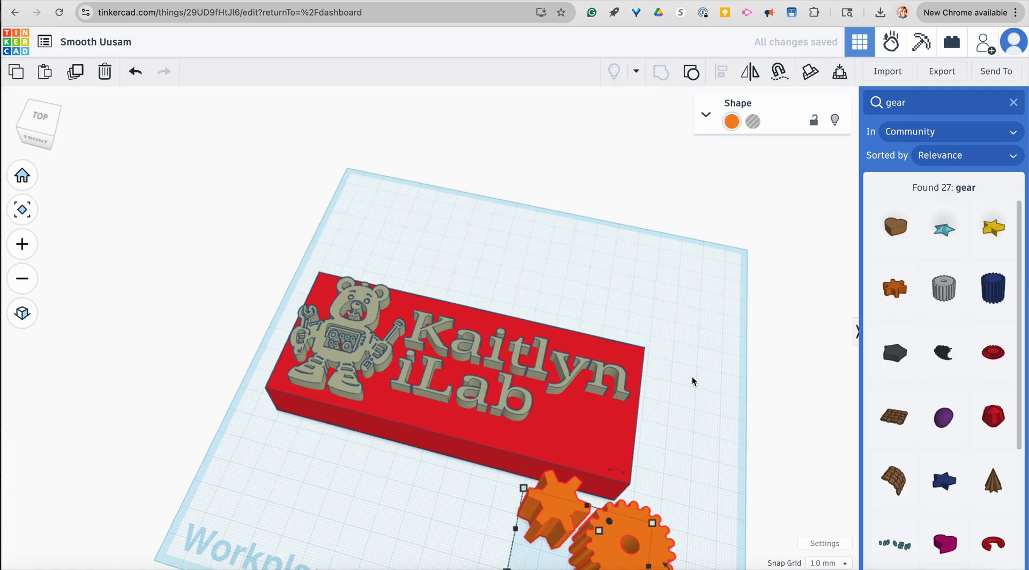
Step: Place the grouped gears on the box's lower-right corner, beside the iLab text
right_drag(686, 438, 716, 431)
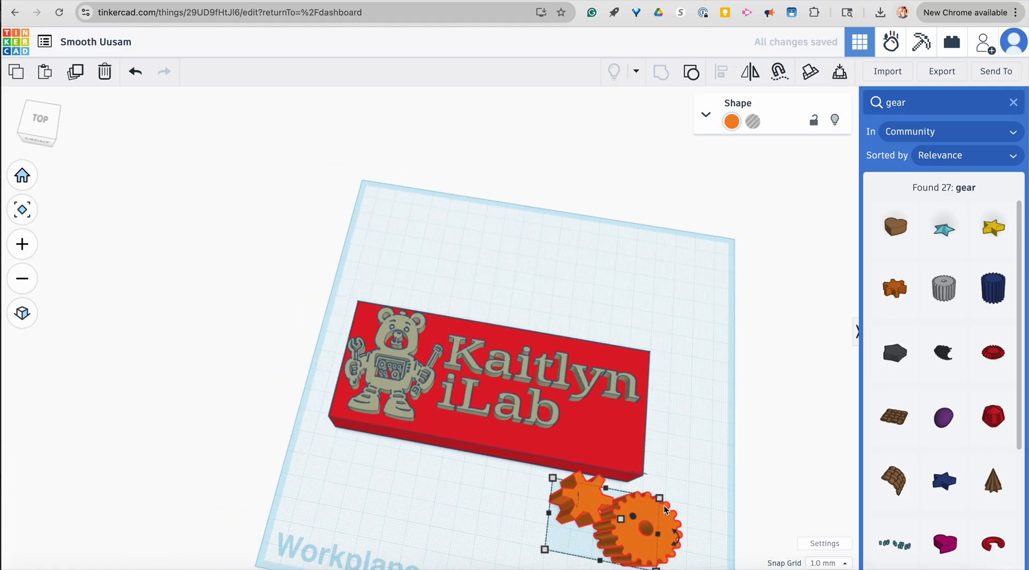
drag(664, 508, 619, 444)
click(540, 531)
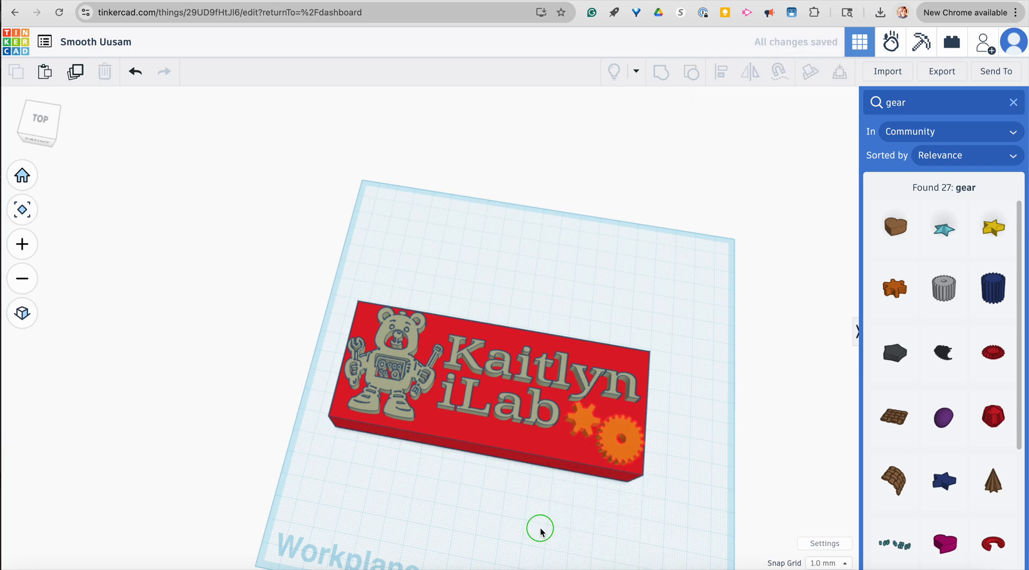
Step: Ungroup the bear from the lettering so each part has its own colour again
right_drag(540, 533, 467, 454)
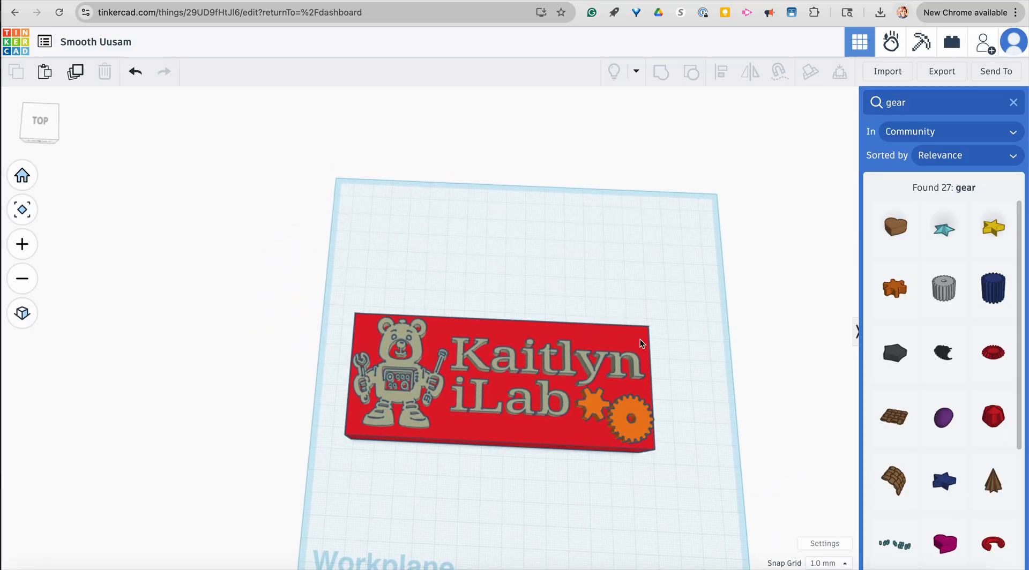
click(581, 372)
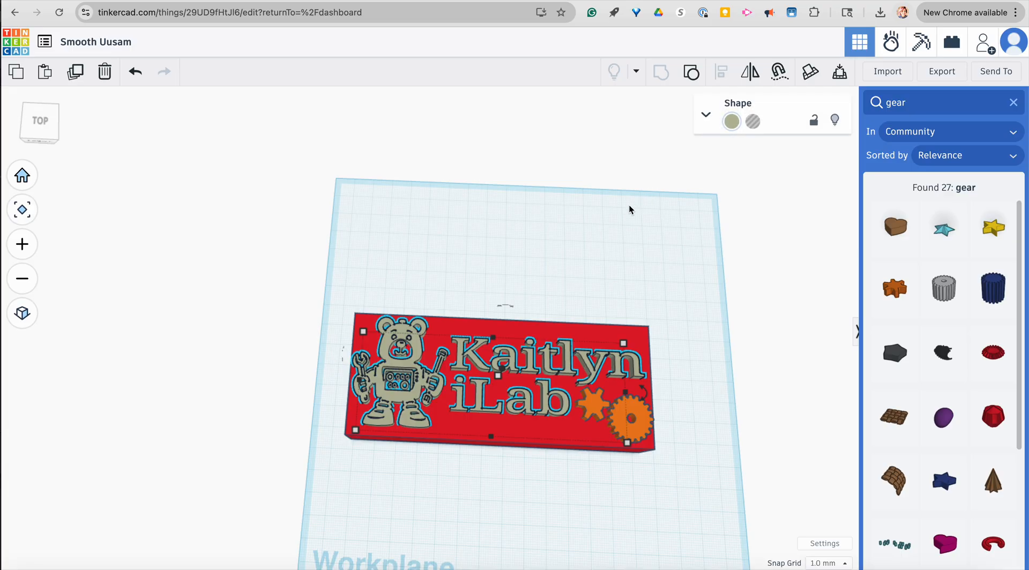
click(692, 72)
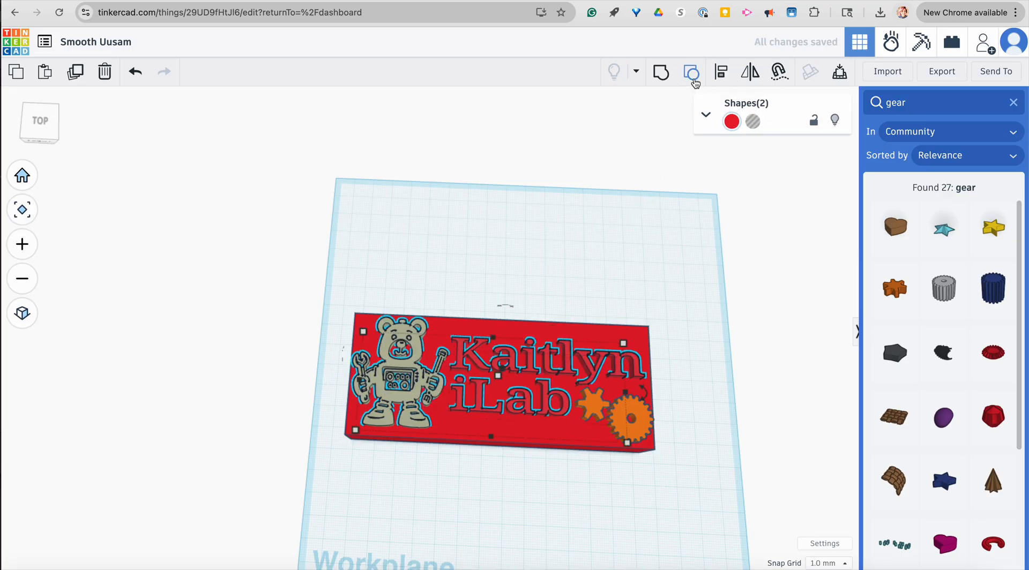
click(659, 273)
Step: Show the box base's shape settings and look through its preset solid colours
click(623, 333)
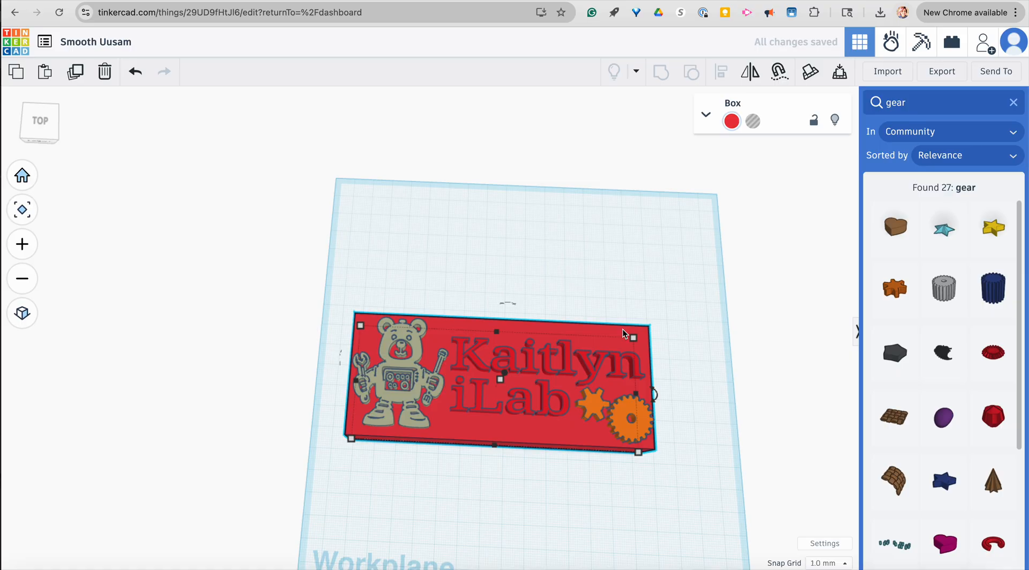
click(706, 119)
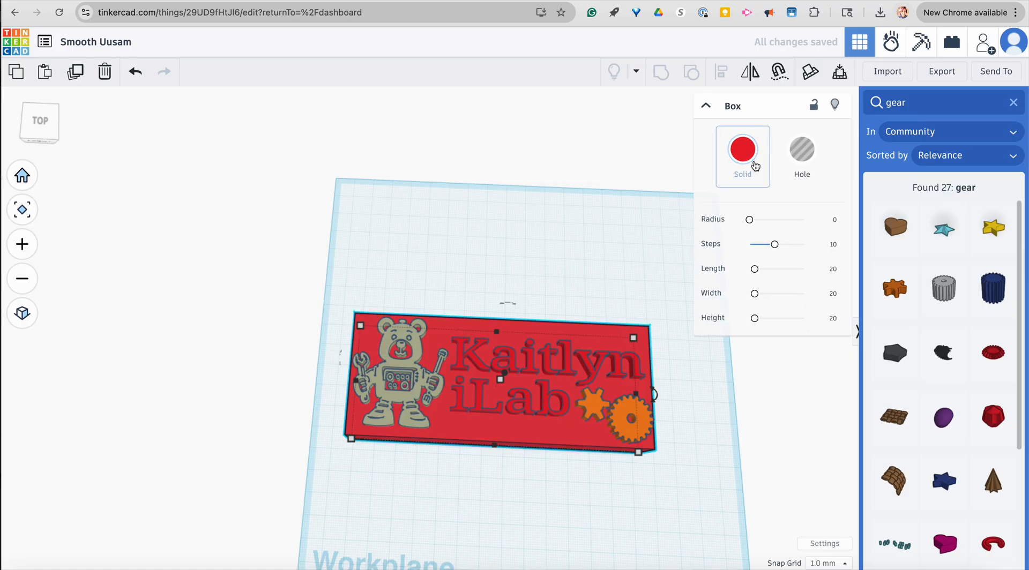
click(743, 150)
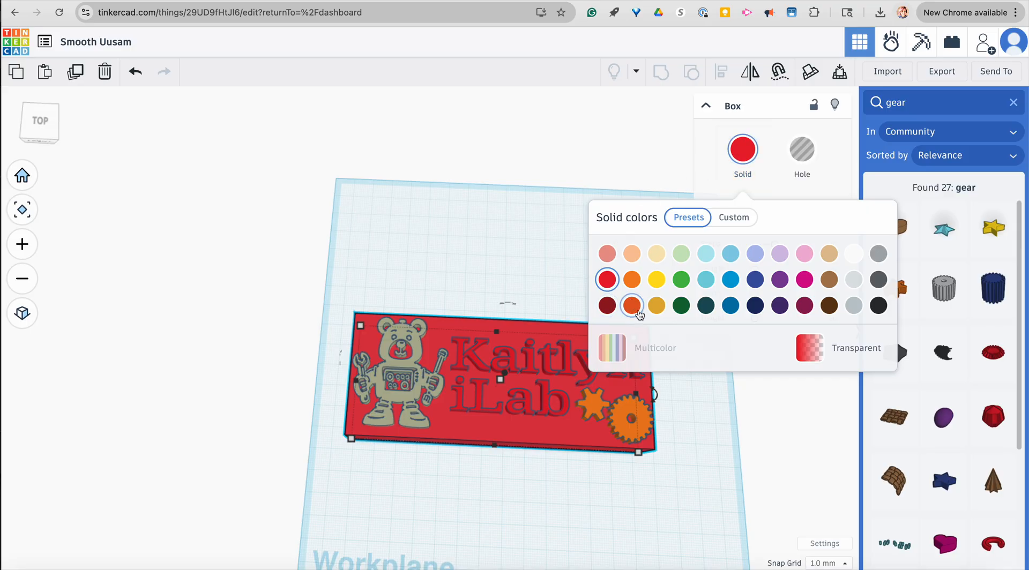
click(533, 238)
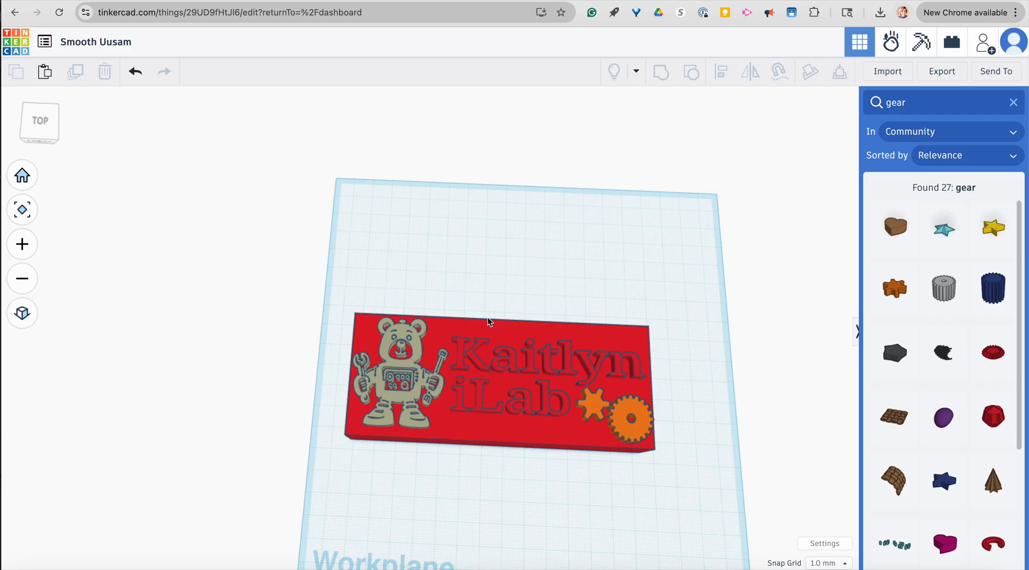
Step: Recolour the box base from red to a custom blue, about hex 1d27e9
click(476, 331)
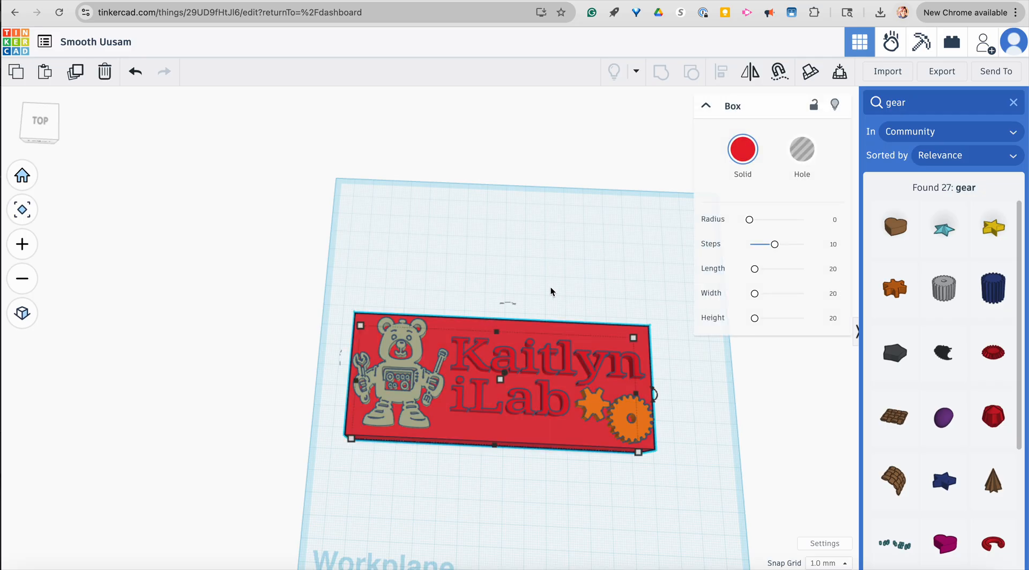
click(743, 151)
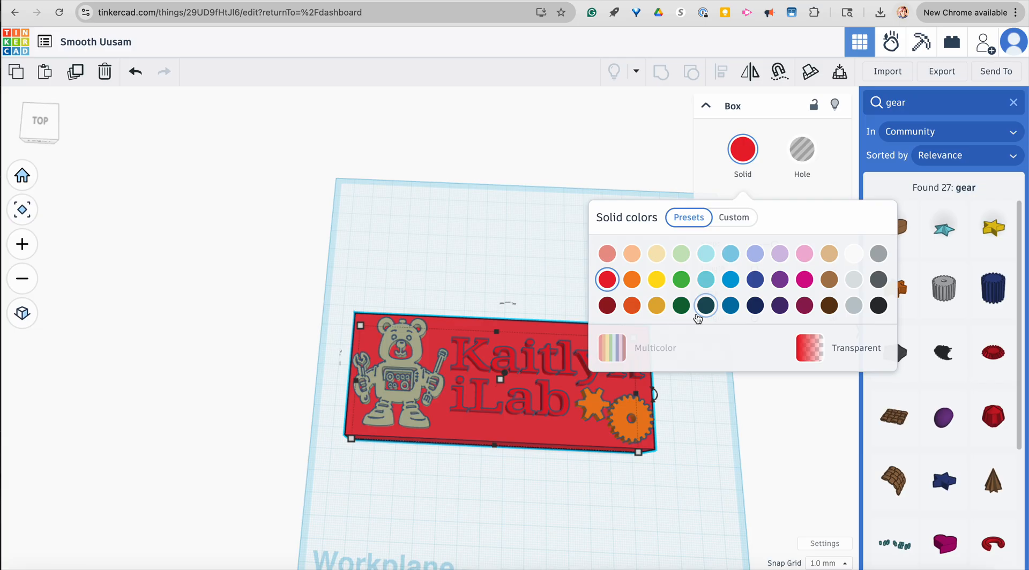
click(734, 217)
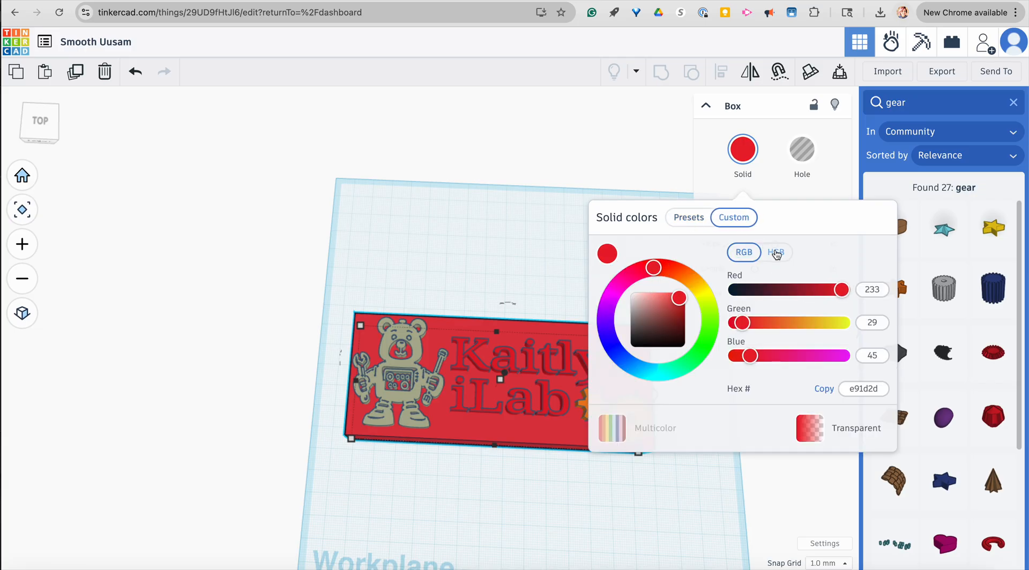
click(775, 252)
click(756, 260)
drag(654, 267, 595, 355)
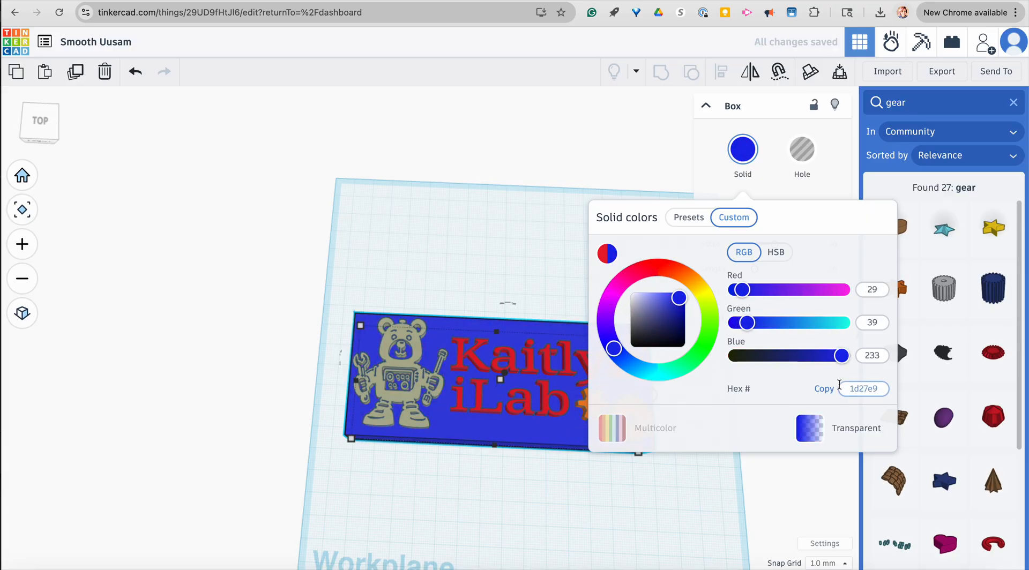
click(871, 390)
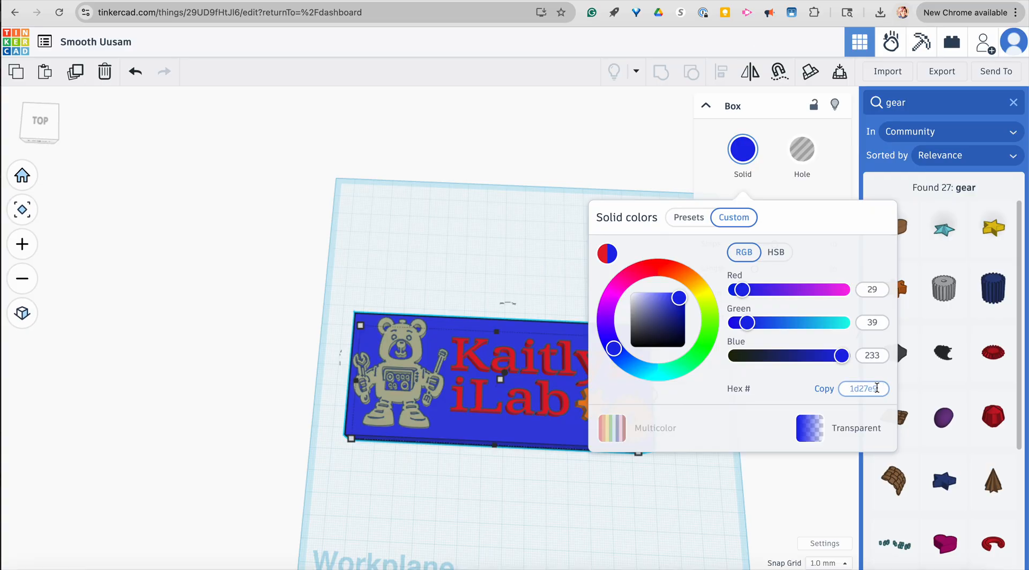
Step: Darken the box base's custom blue to a navy, about hex 081f94
mouse_move(614, 349)
mouse_down()
mouse_move(608, 338)
mouse_move(617, 368)
mouse_move(603, 363)
mouse_up()
drag(679, 308, 690, 313)
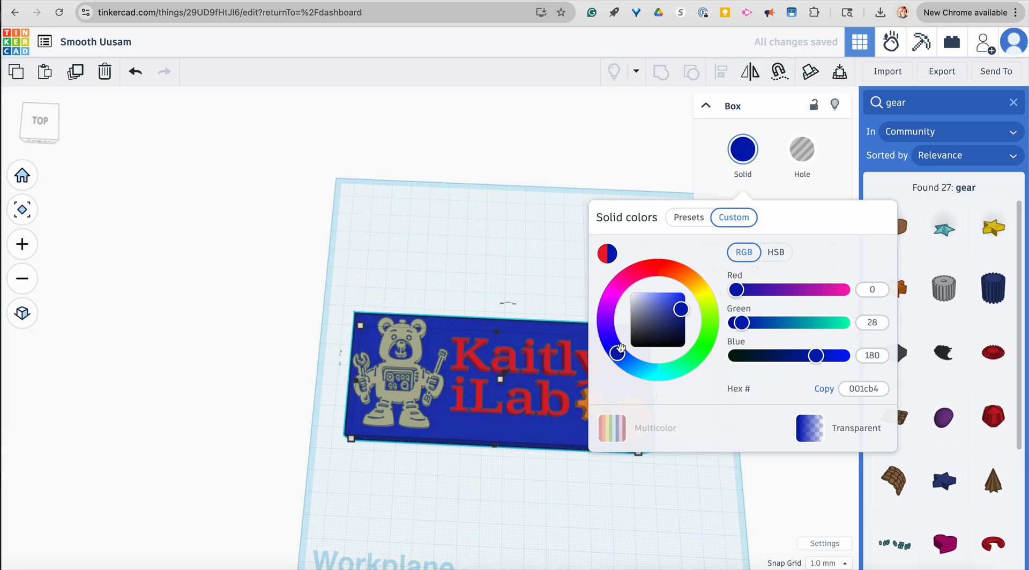
mouse_move(617, 353)
mouse_down()
mouse_move(608, 335)
mouse_move(618, 353)
mouse_up()
drag(679, 320, 681, 317)
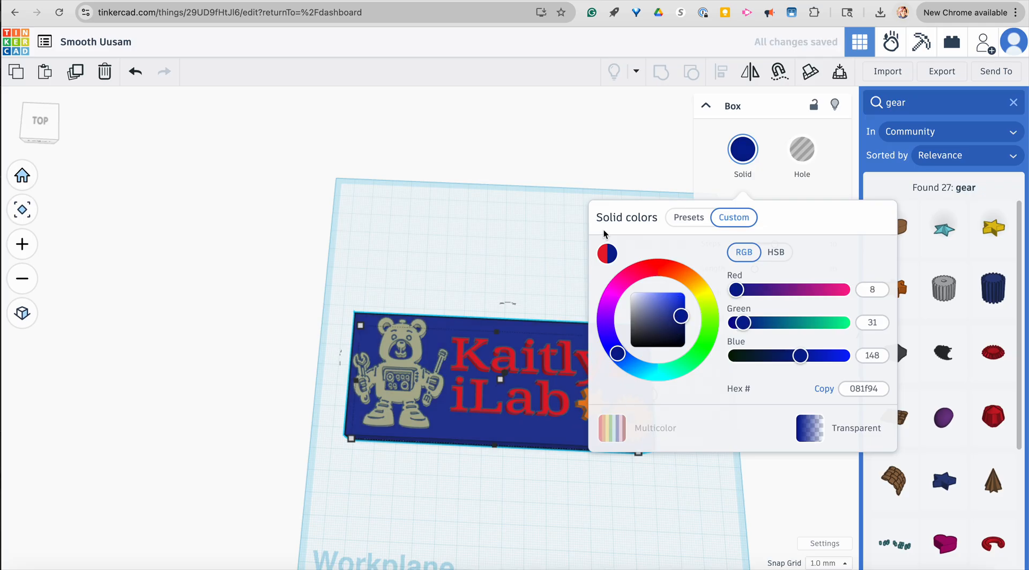
click(517, 253)
click(517, 362)
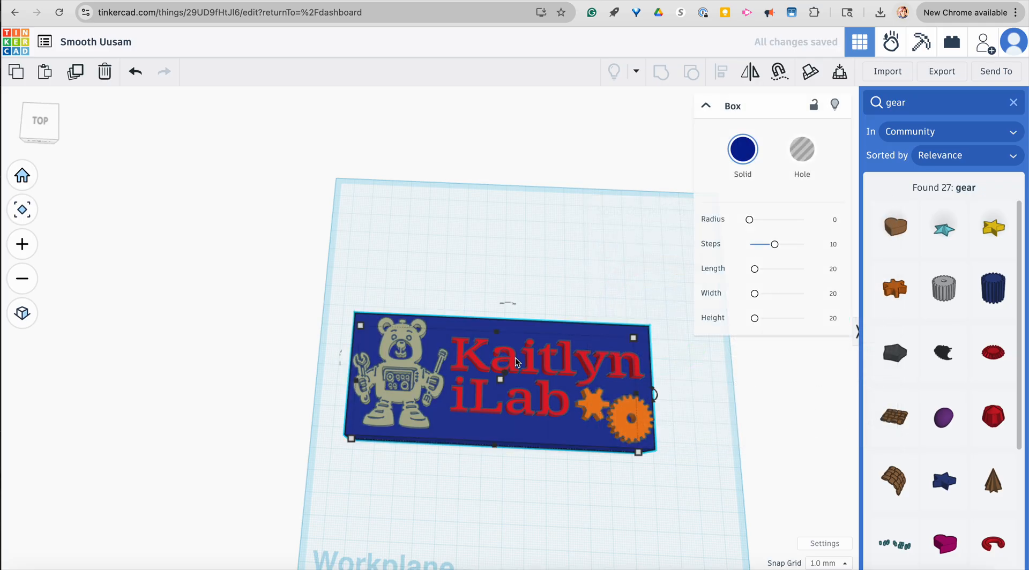
click(570, 494)
Step: Recolour the grouped gears with the silver-grey preset colour
click(650, 436)
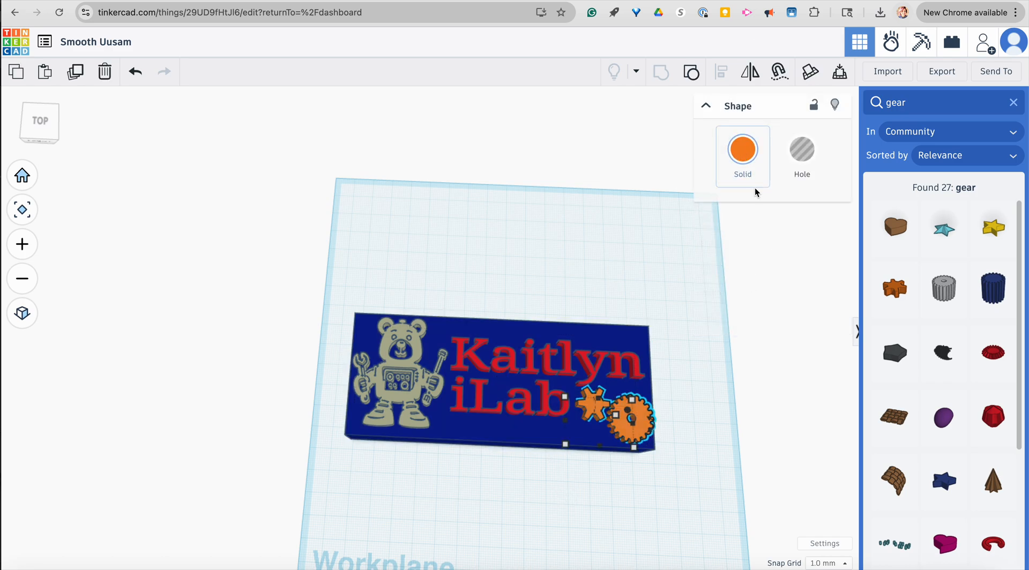
click(751, 168)
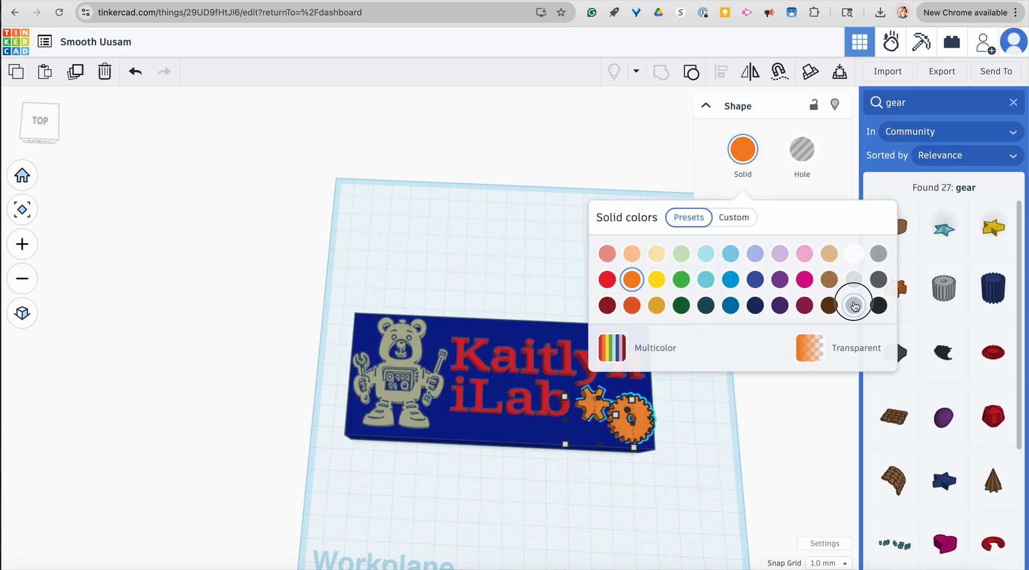
click(854, 306)
Step: Give the bear a bright light-blue custom colour, about hex 57bfff
click(398, 376)
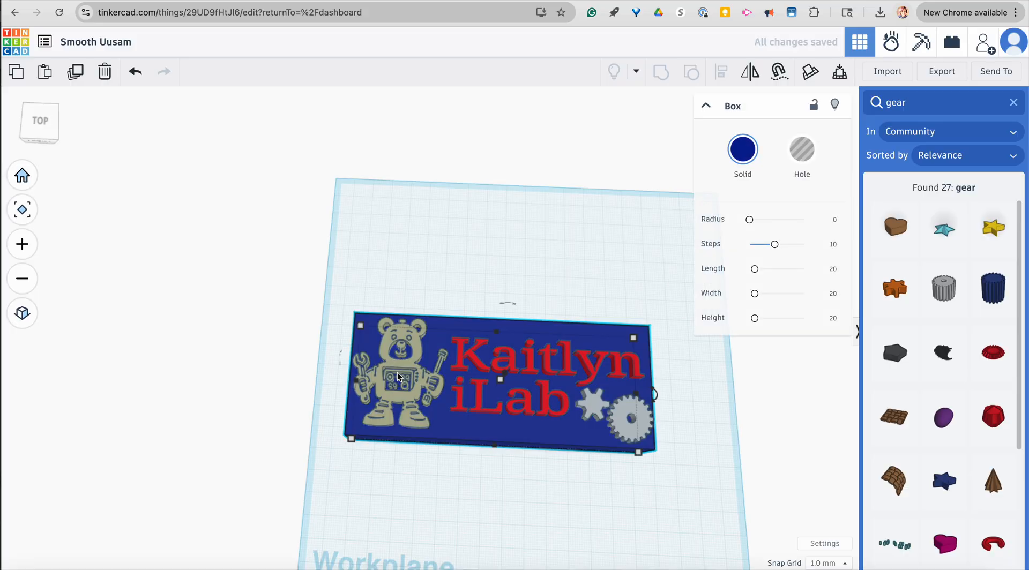
click(422, 295)
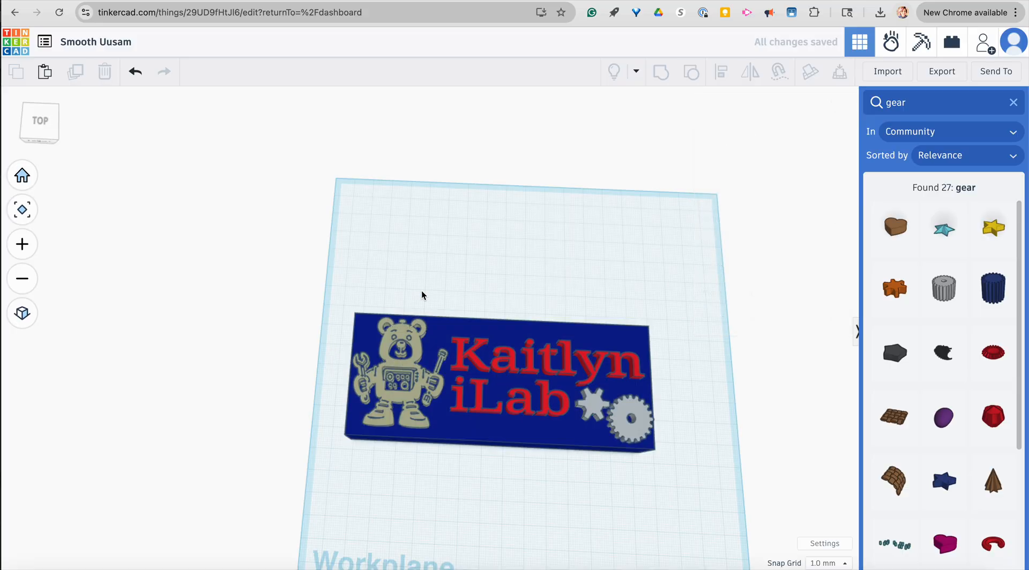
right_drag(413, 517, 508, 358)
click(482, 349)
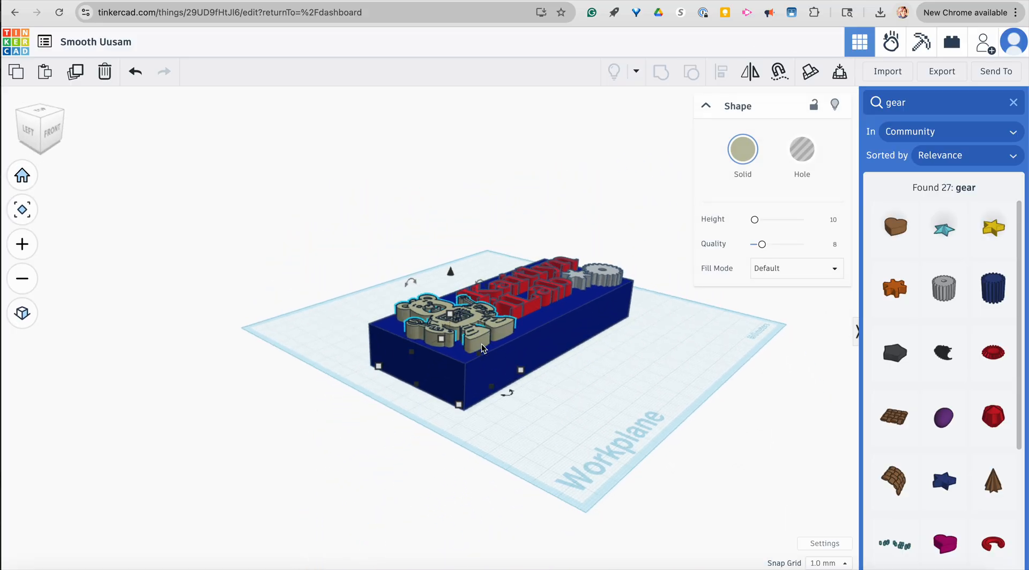
click(743, 151)
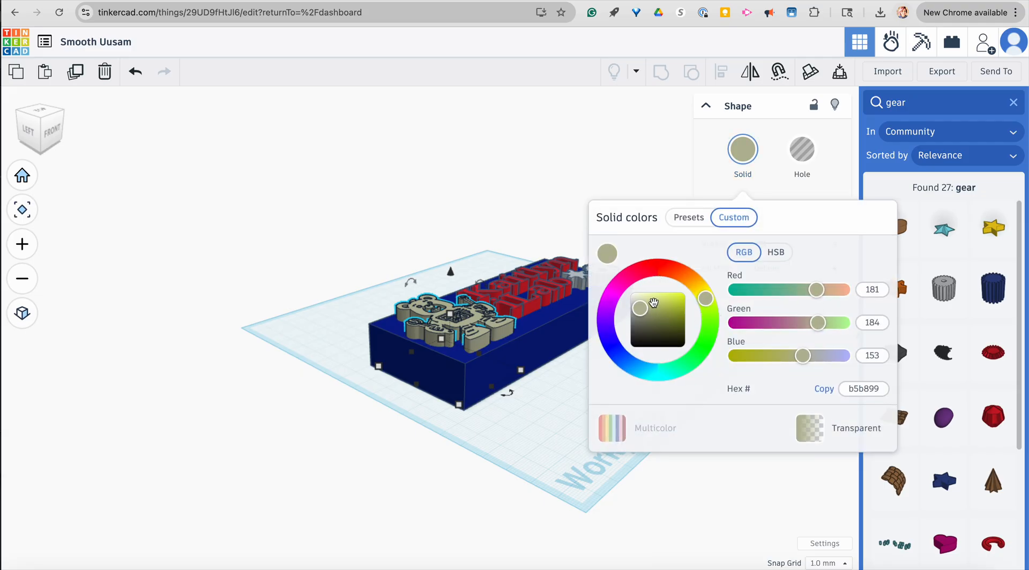
drag(677, 367, 643, 403)
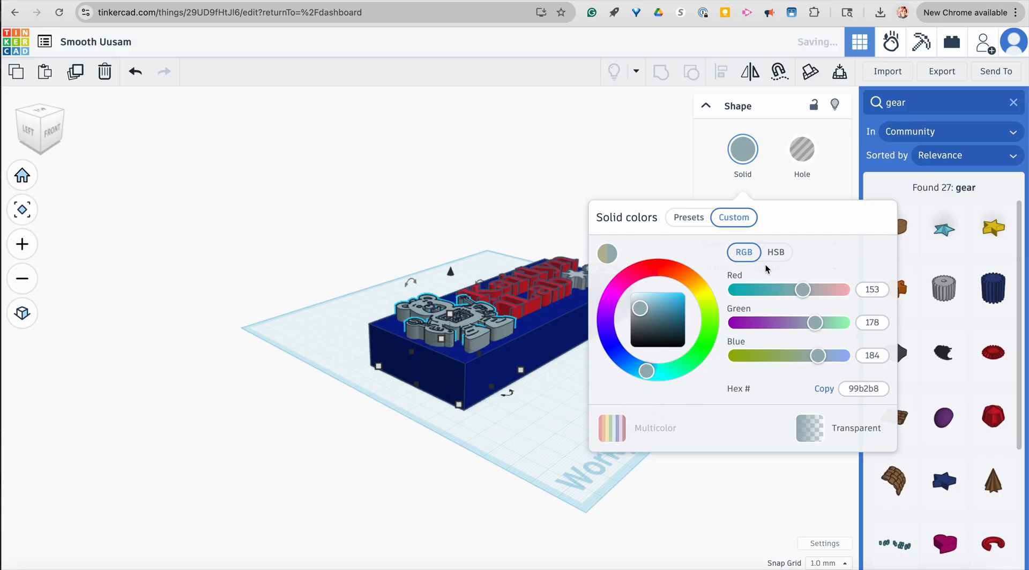
click(775, 252)
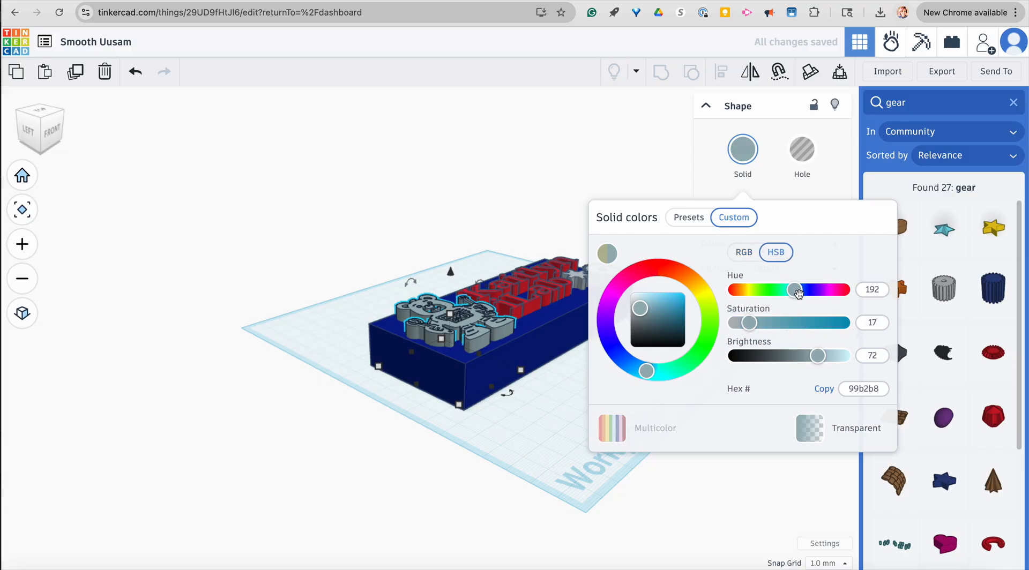
drag(640, 307, 668, 283)
drag(647, 371, 632, 372)
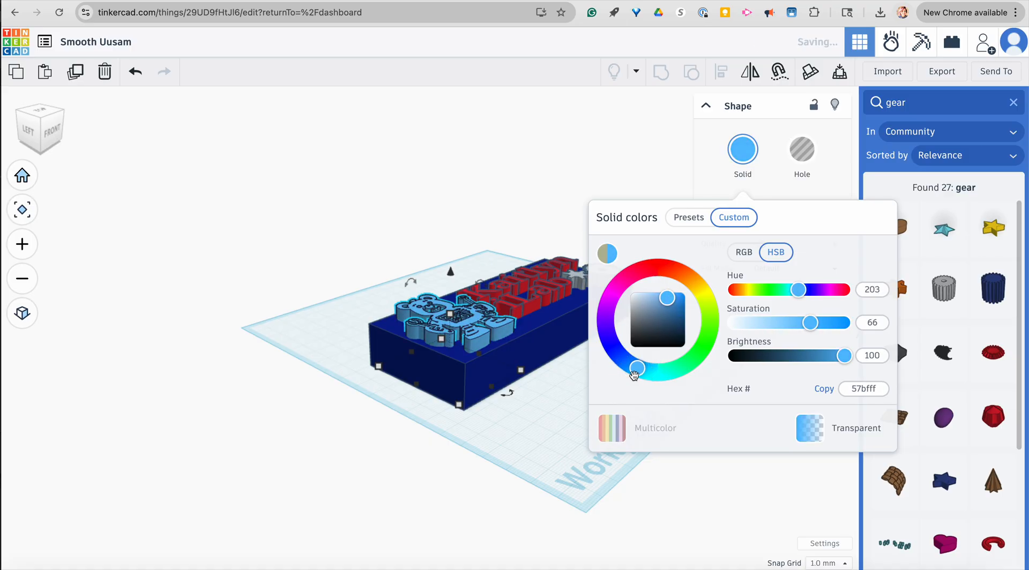
click(540, 425)
Step: Recolour the grouped name and iLab lettering with the same silver-grey preset as the gears
right_drag(539, 424, 449, 512)
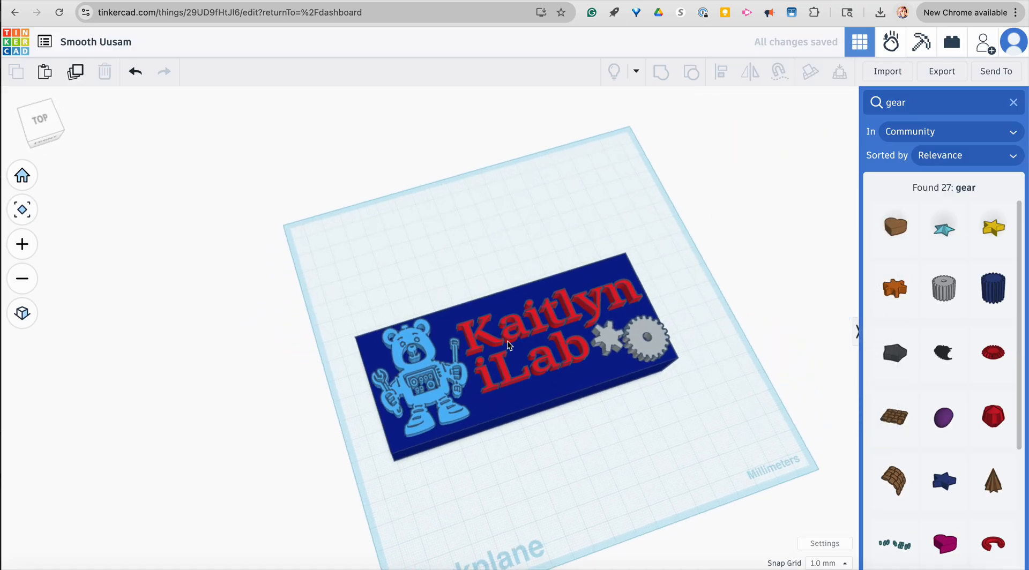
click(507, 344)
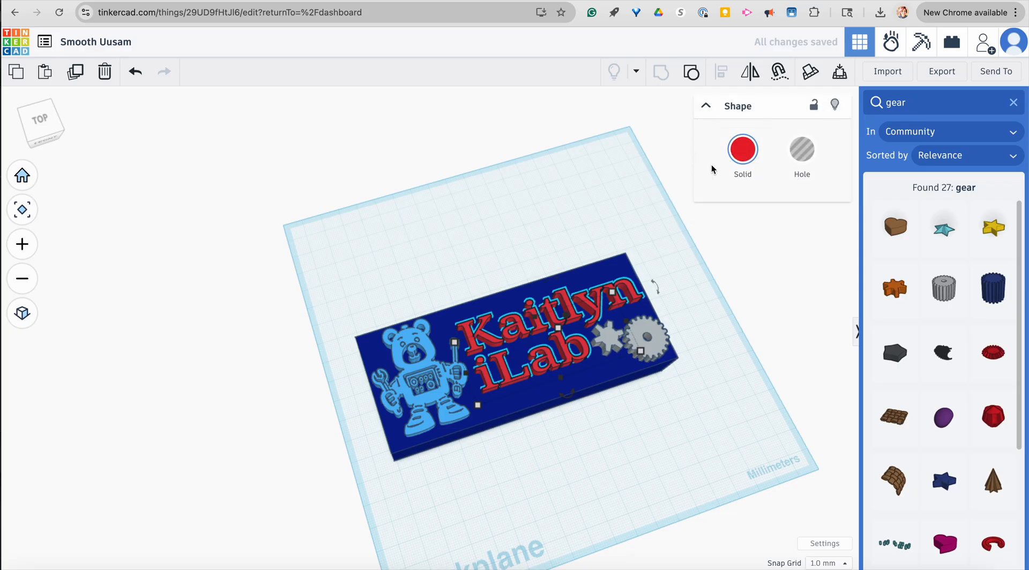
click(743, 151)
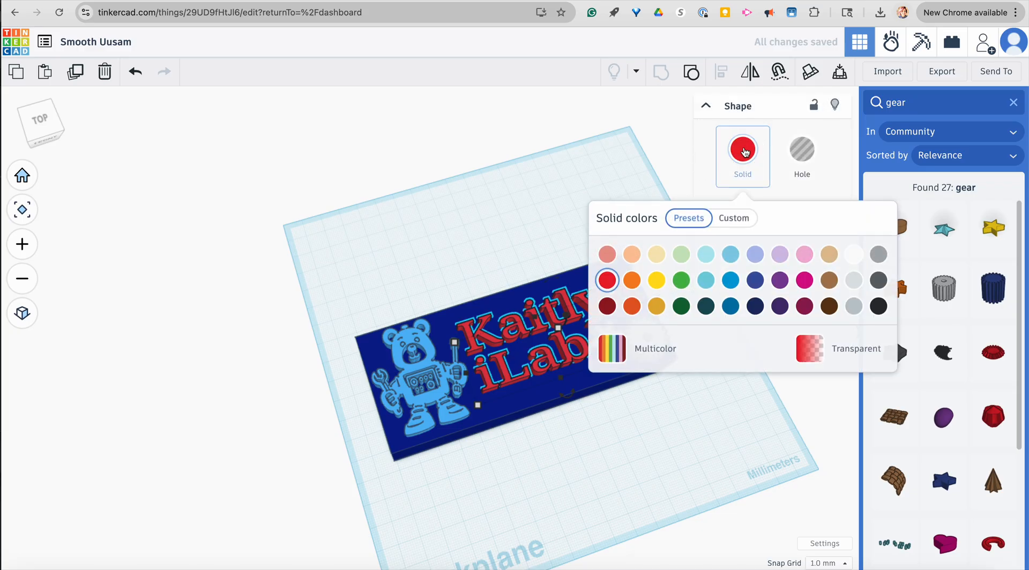
click(854, 310)
click(638, 443)
Step: Change the grouped name and iLab lettering to the white preset colour
right_drag(639, 446, 542, 497)
click(508, 409)
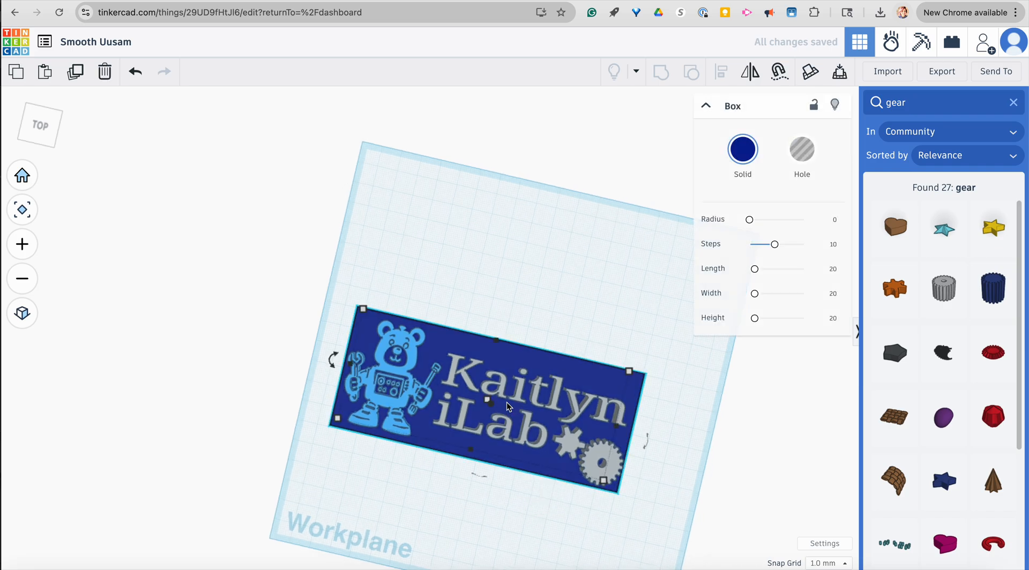
click(535, 398)
click(743, 150)
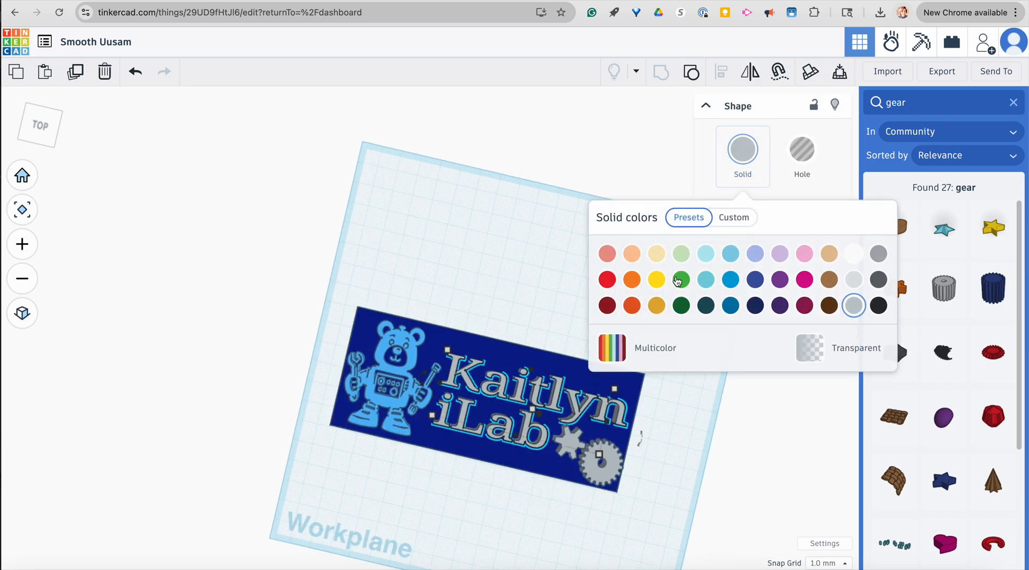
click(849, 249)
click(533, 287)
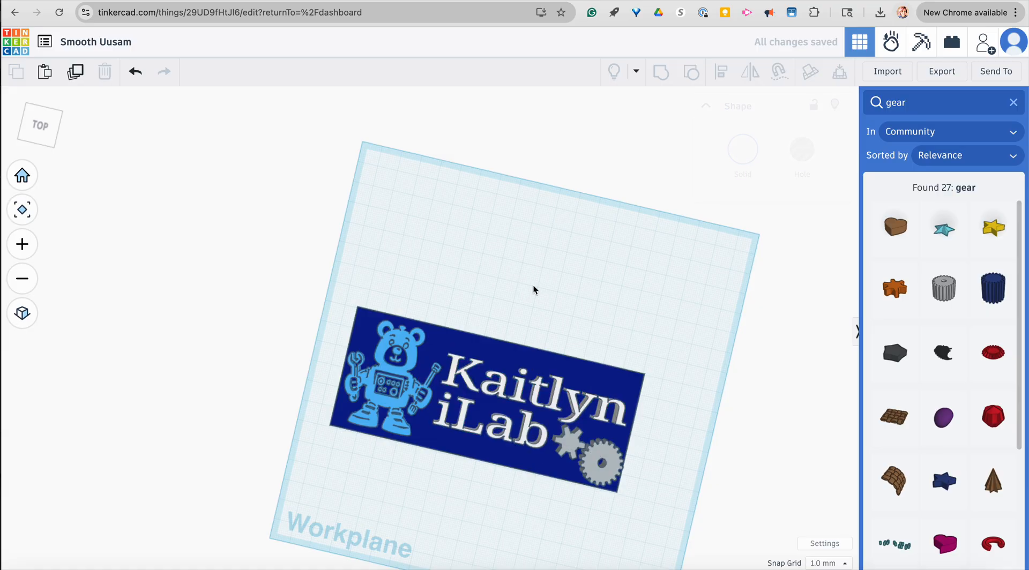
Step: Inspect the coloured name plate from several angles and export everything in the design as an STL file
right_drag(533, 287, 599, 327)
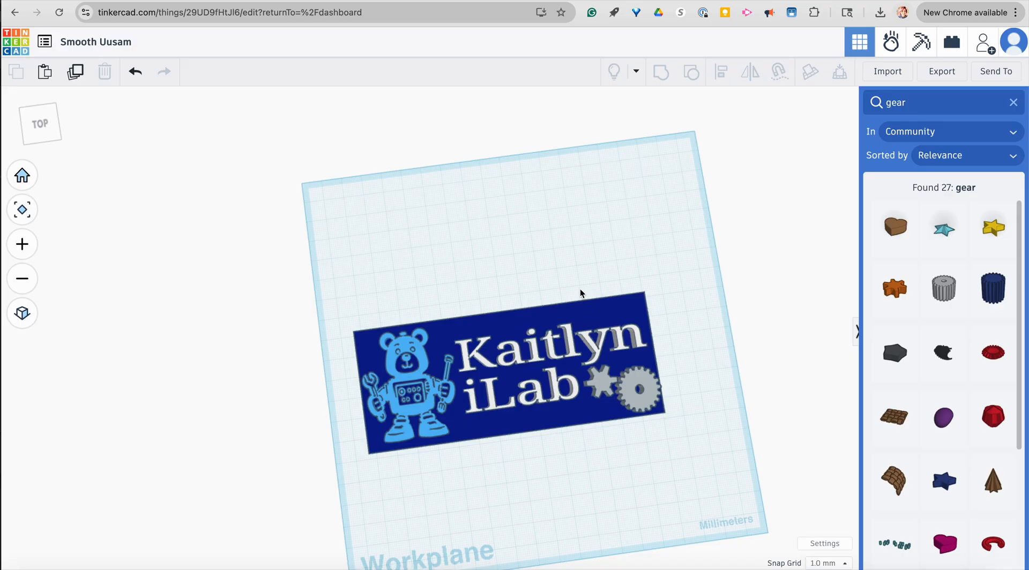
right_drag(581, 275, 616, 207)
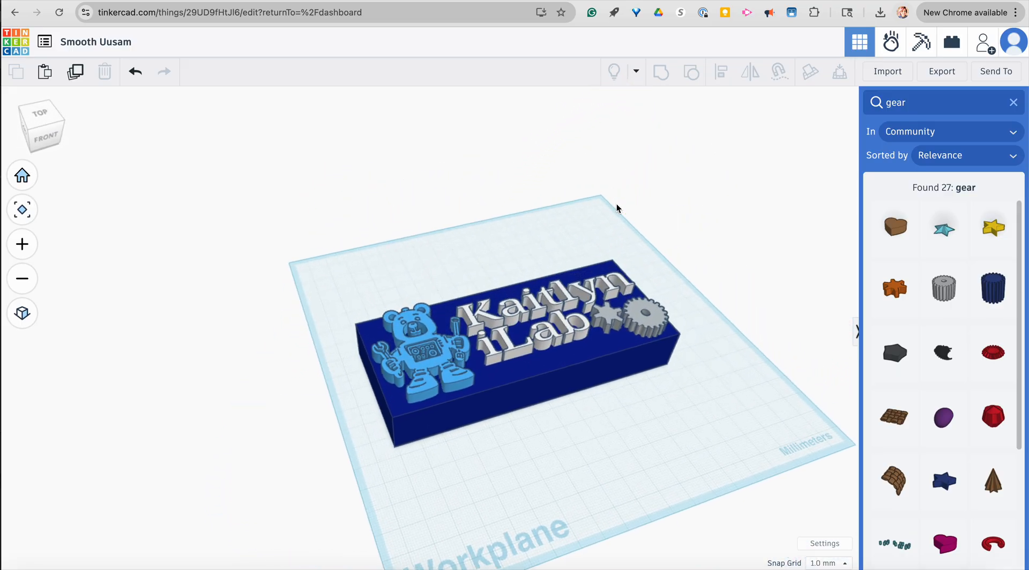
right_drag(565, 230, 483, 292)
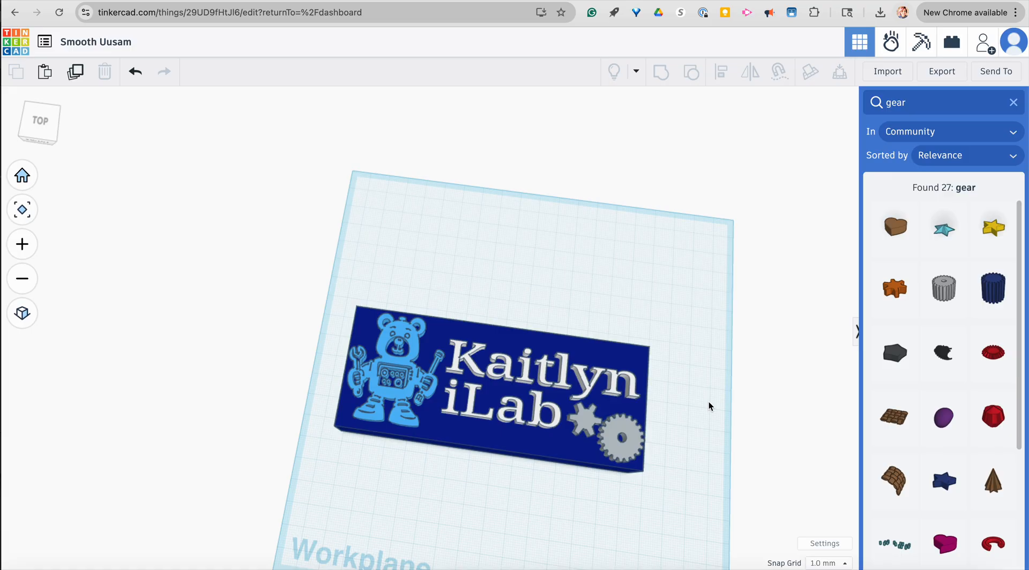
click(942, 71)
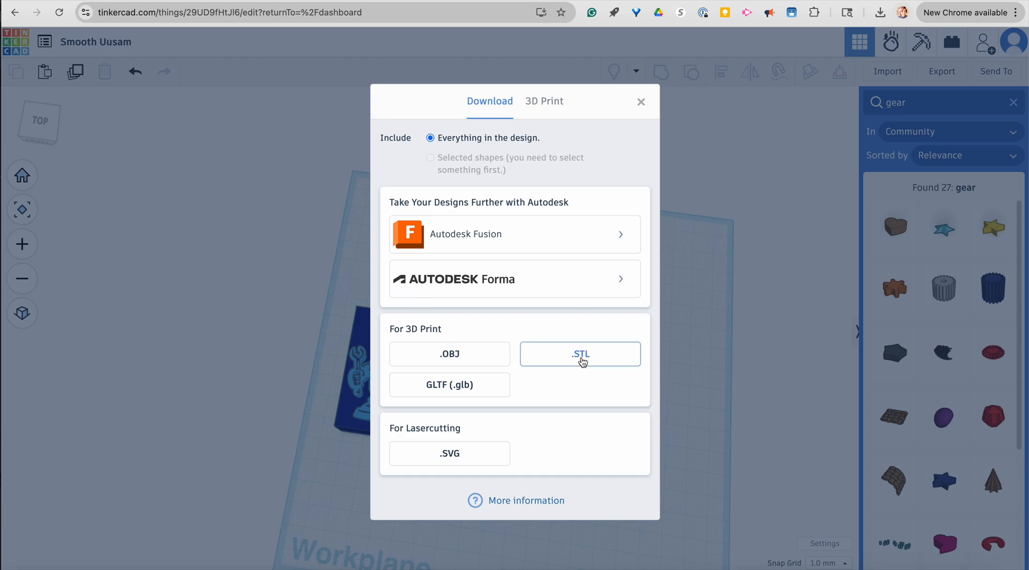
click(582, 360)
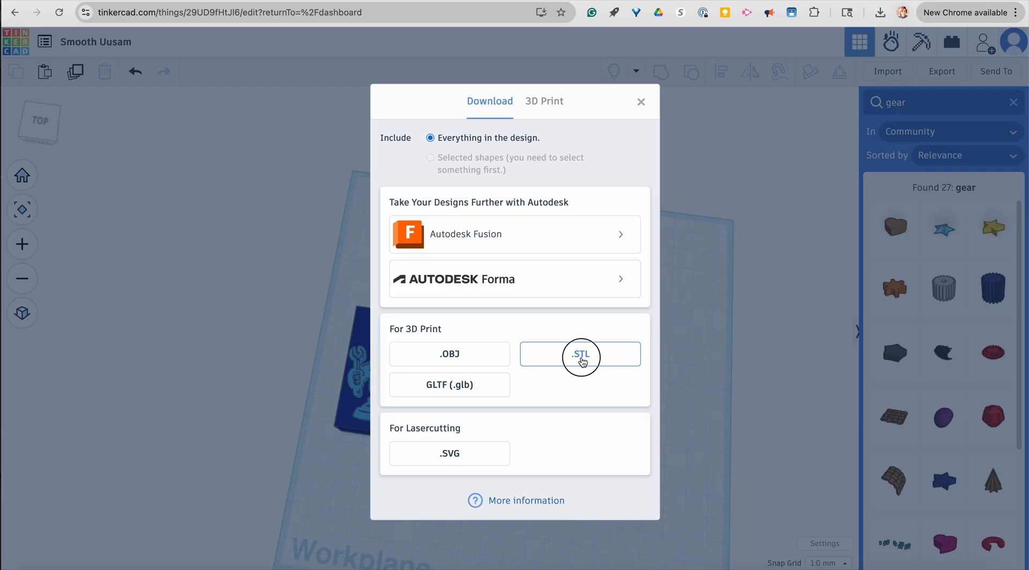